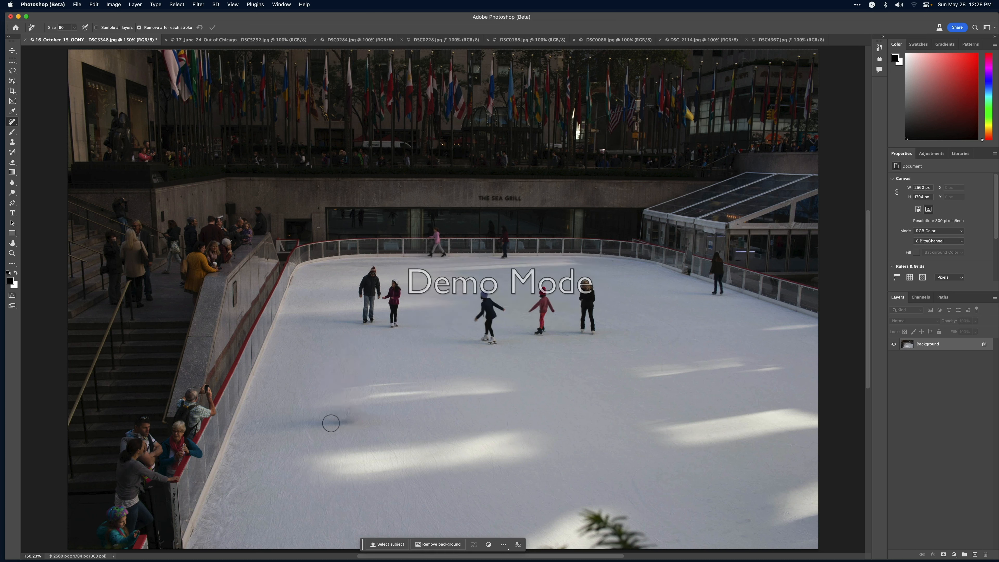
Step: Paint over the remaining faint smudge on the open ice below the skating couple with the Remove tool
mouse_move(346, 422)
mouse_down()
mouse_move(279, 423)
mouse_move(353, 420)
mouse_up()
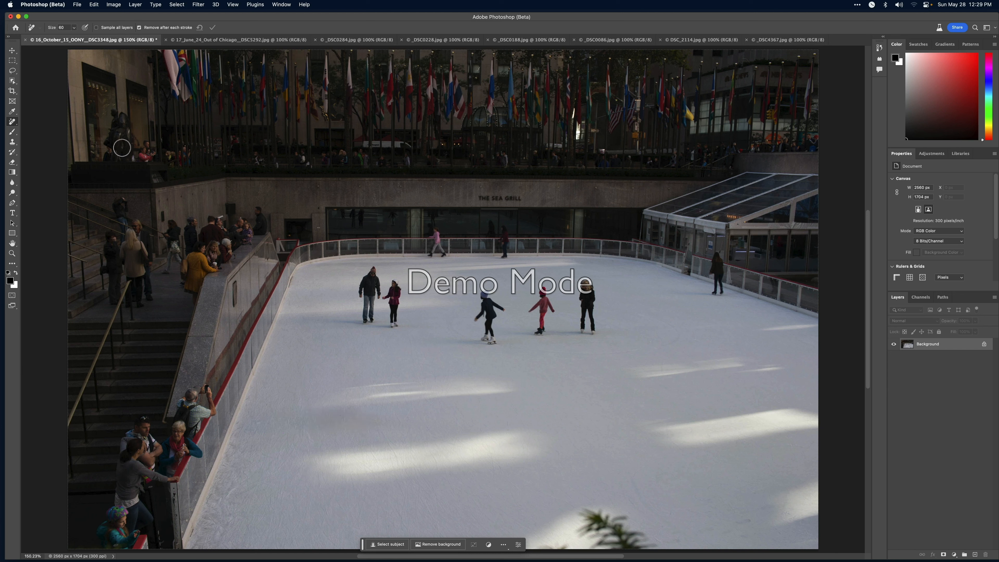
Step: Lasso a wide oval of empty ice in front of the skaters and try generating "zamboni" in it
click(12, 71)
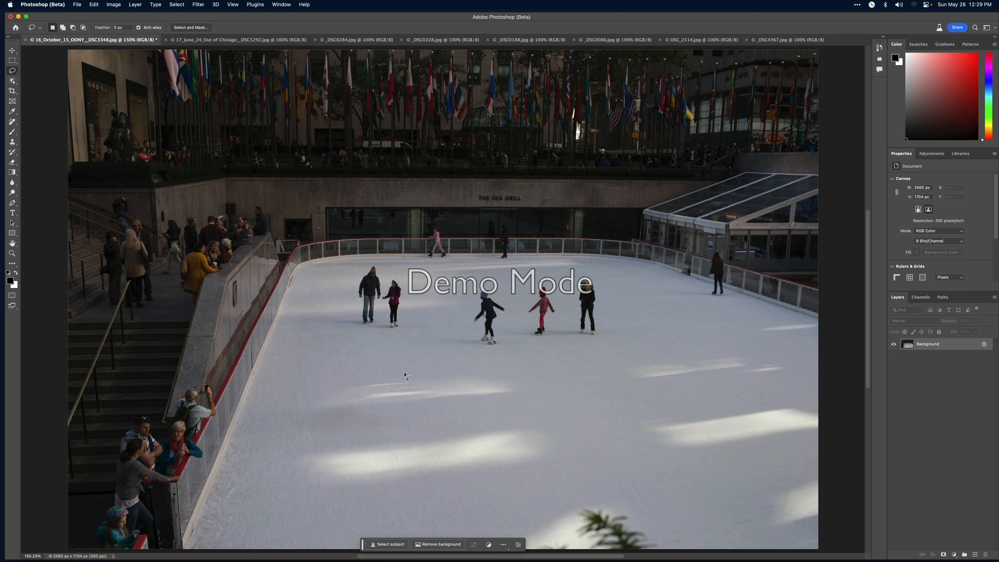
mouse_move(421, 372)
mouse_down()
mouse_move(349, 396)
mouse_move(340, 454)
mouse_move(460, 477)
mouse_move(565, 476)
mouse_move(630, 428)
mouse_move(603, 385)
mouse_move(500, 369)
mouse_move(395, 381)
mouse_up()
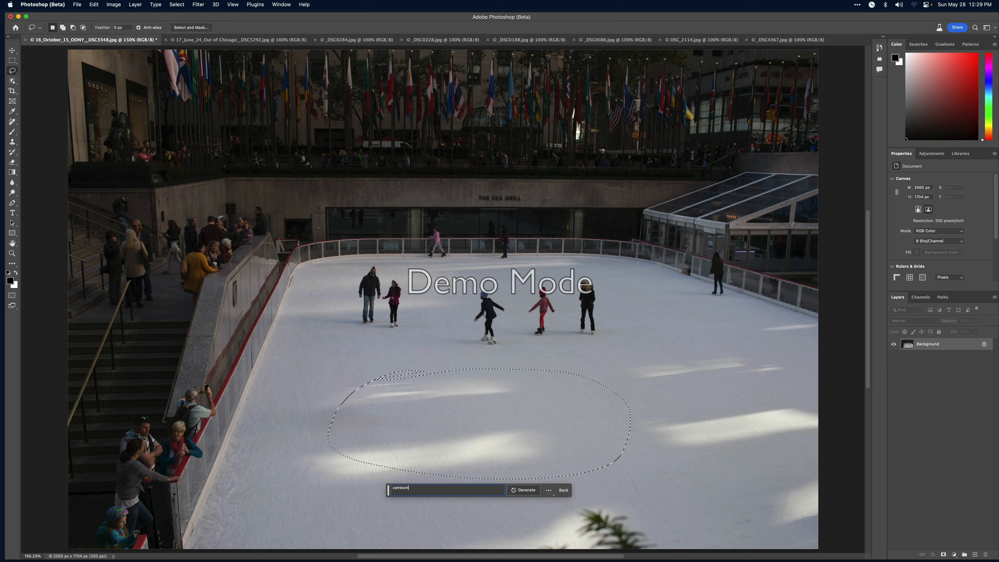
key(Return)
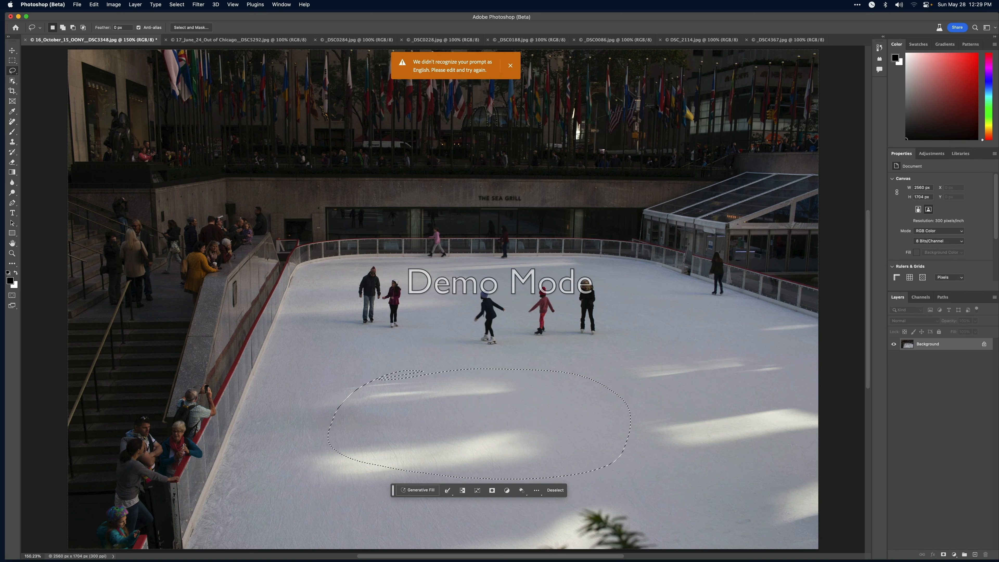
Step: Look up "zamboni" in Spotlight to check the spelling of the word
key(super+space)
text(zamb)
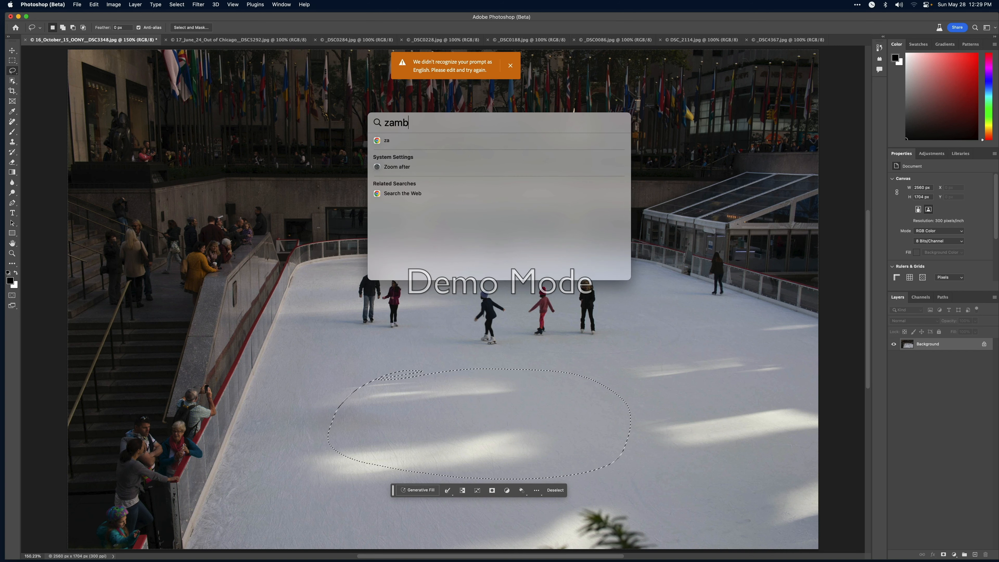
text(oni)
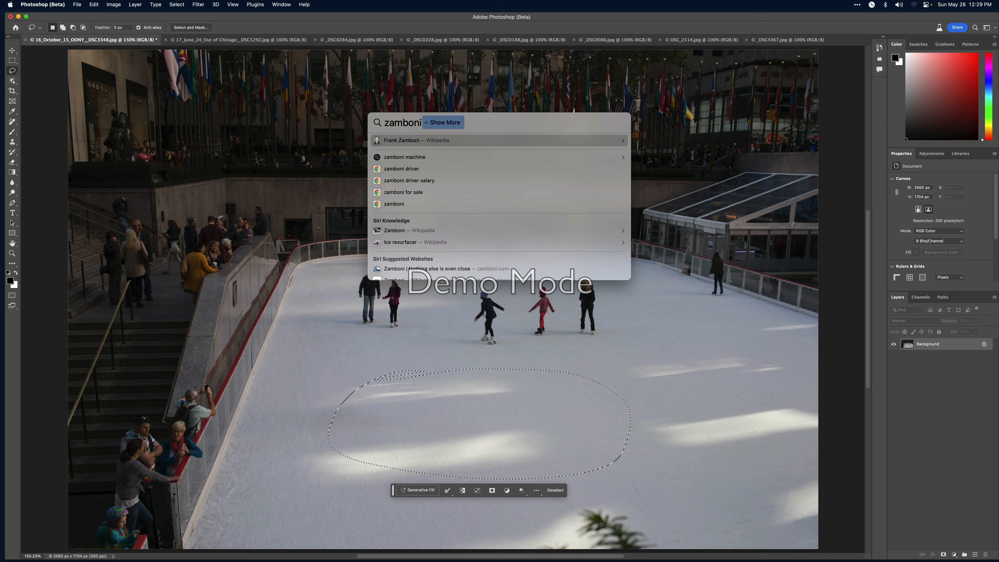
key(Escape)
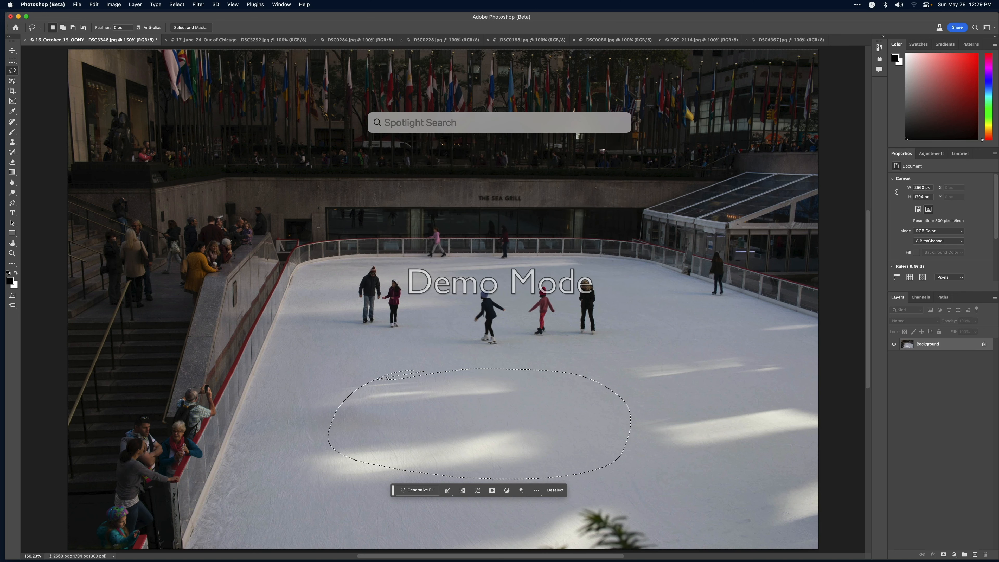
Step: Try Generative Fill on the selected ice area again with the prompt "grreen zamboni"
click(418, 490)
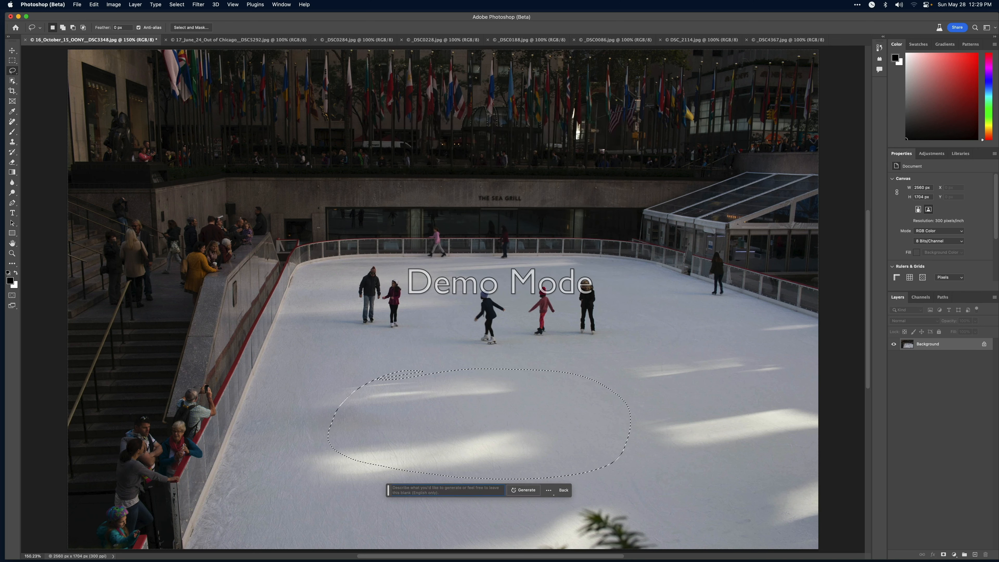
key(BackSpace)
key(BackSpace)
key(BackSpace)
key(BackSpace)
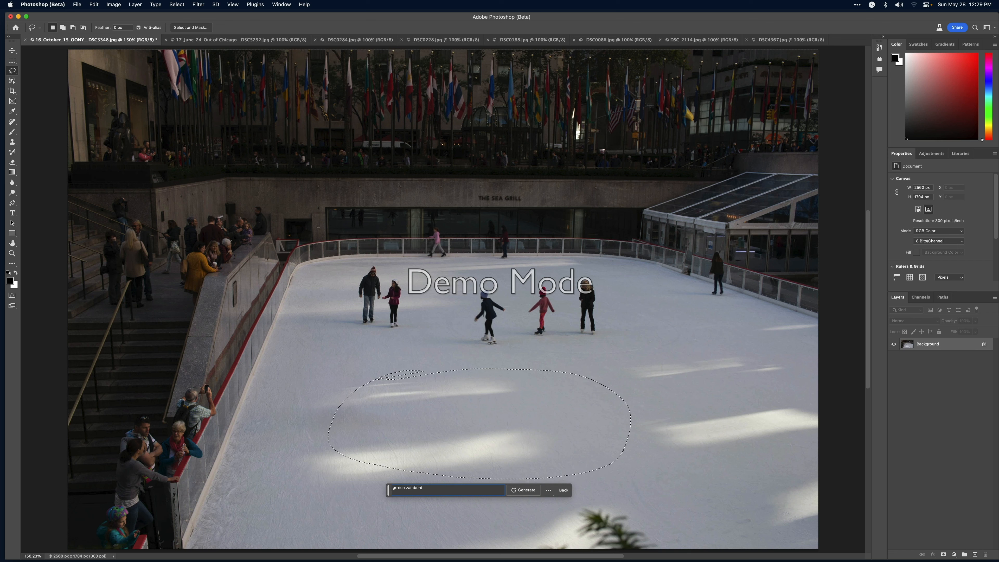
text(grreen zamboni)
key(Return)
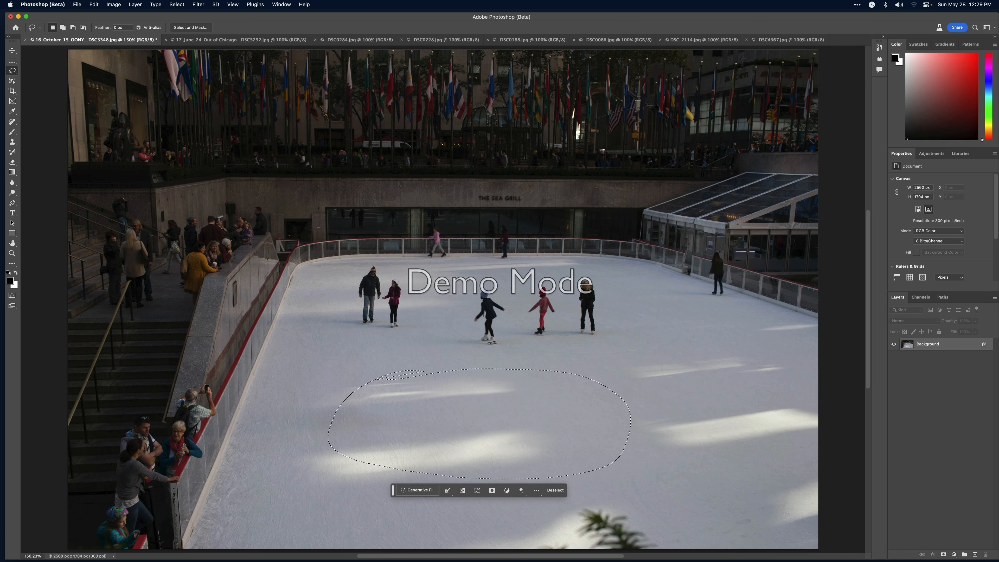
Step: Switch to Chrome and search Google for "zamboni" in a new browser tab
key(super+Tab)
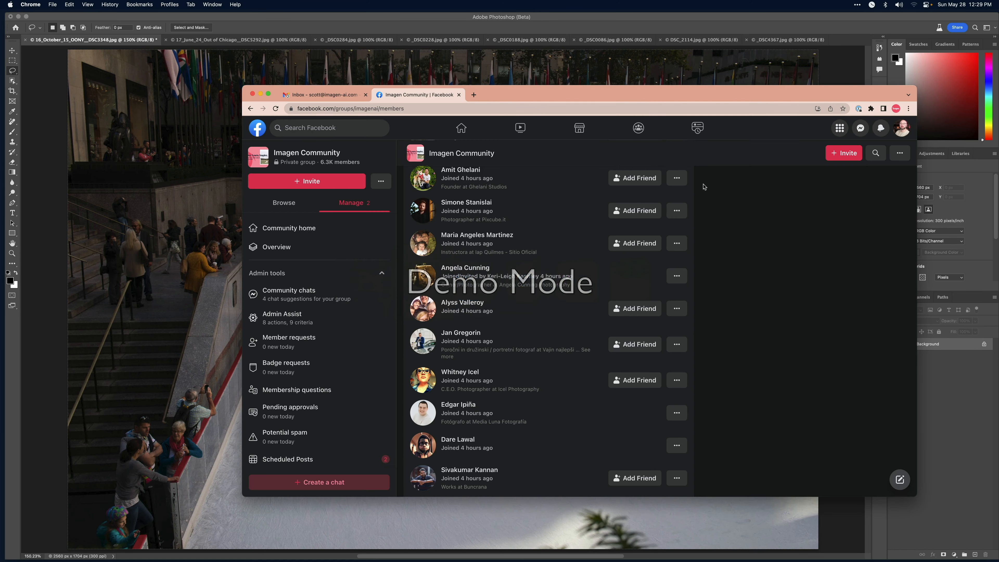
key(super+t)
text(zam)
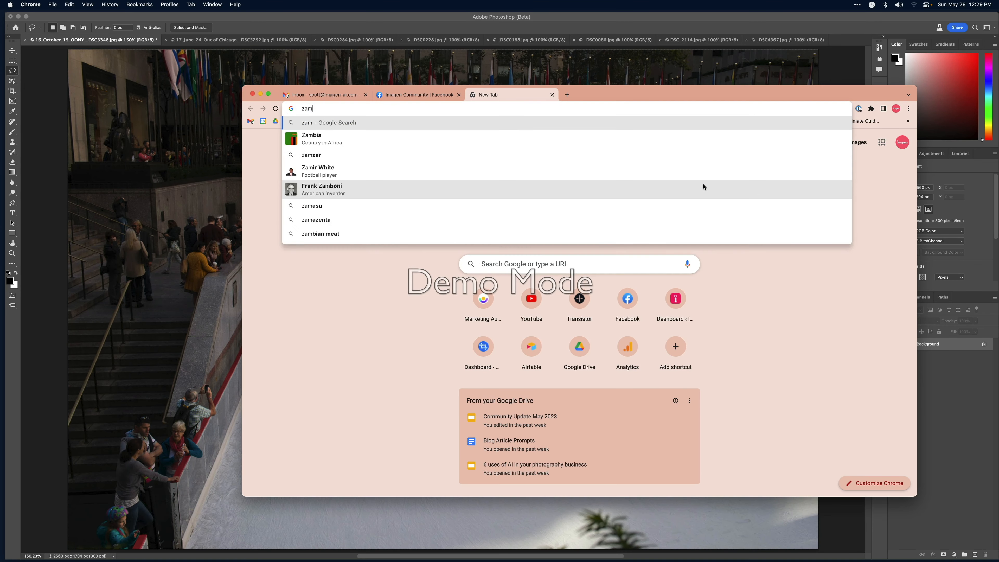
text(boni)
key(Return)
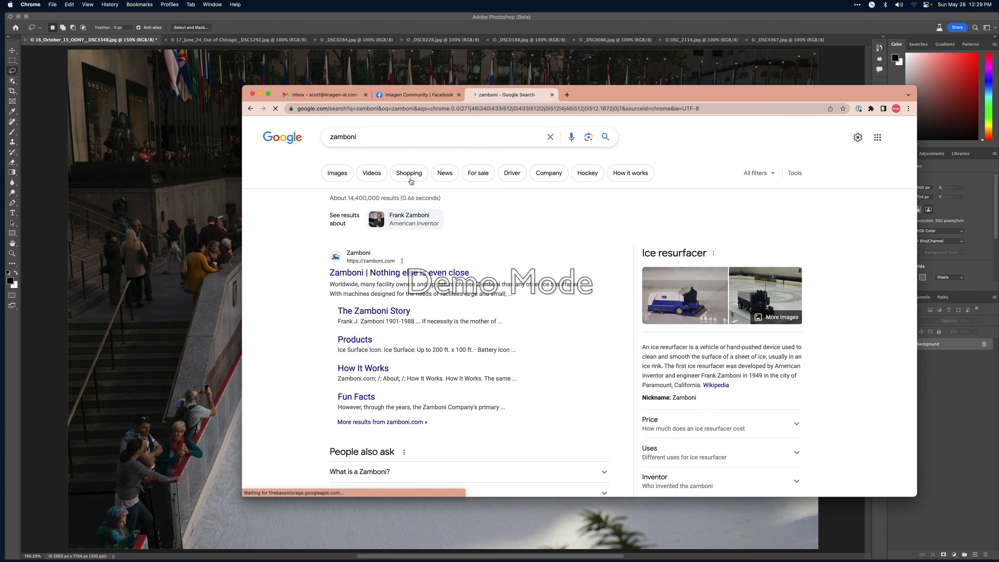
Step: Copy the heading "Ice resurfacer" from the search results, close the search tab and return to Photoshop
scroll(667, 443, down, 3)
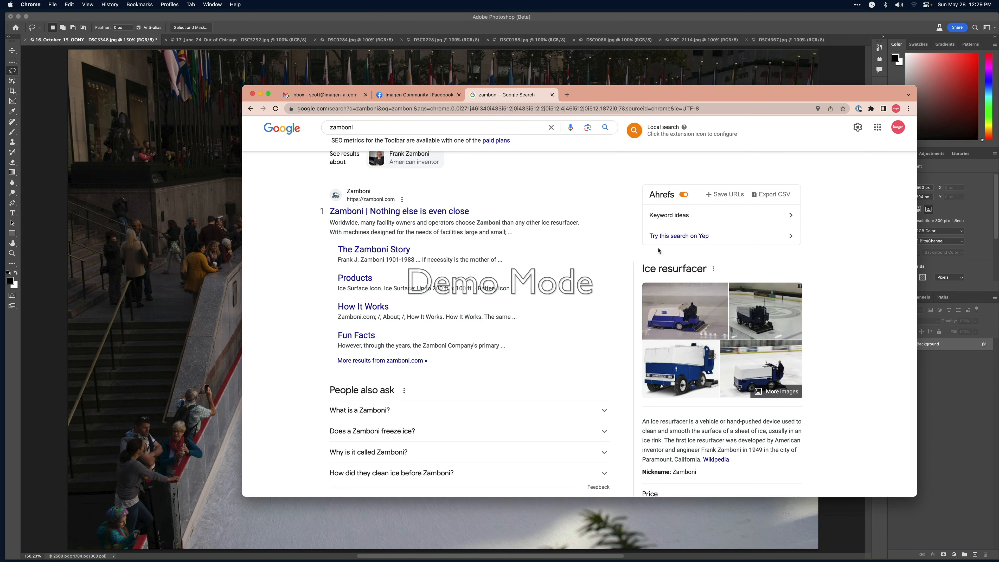
drag(638, 268, 708, 271)
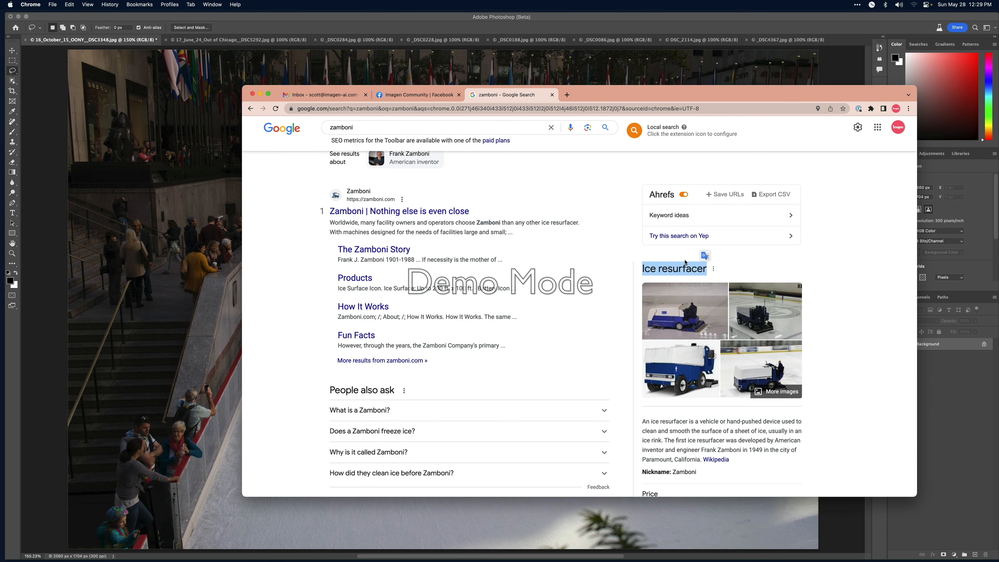
key(super+c)
key(super+w)
key(super+Tab)
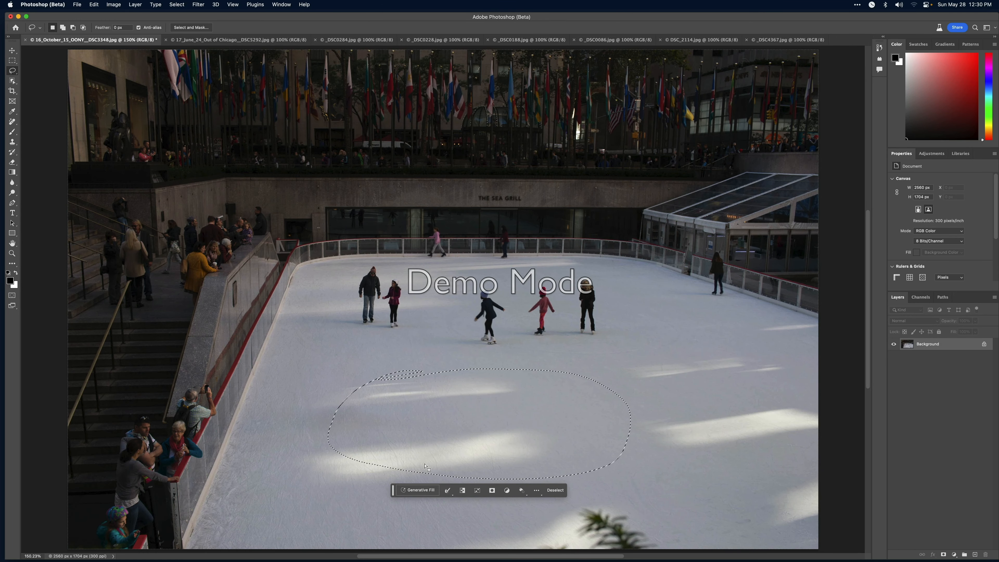
Step: Replace the selection with a new lassoed oval of empty ice and run Generative Fill with the prompt "Ice resurfacer"
key(super+d)
mouse_move(462, 367)
mouse_down()
mouse_move(327, 393)
mouse_move(315, 475)
mouse_up()
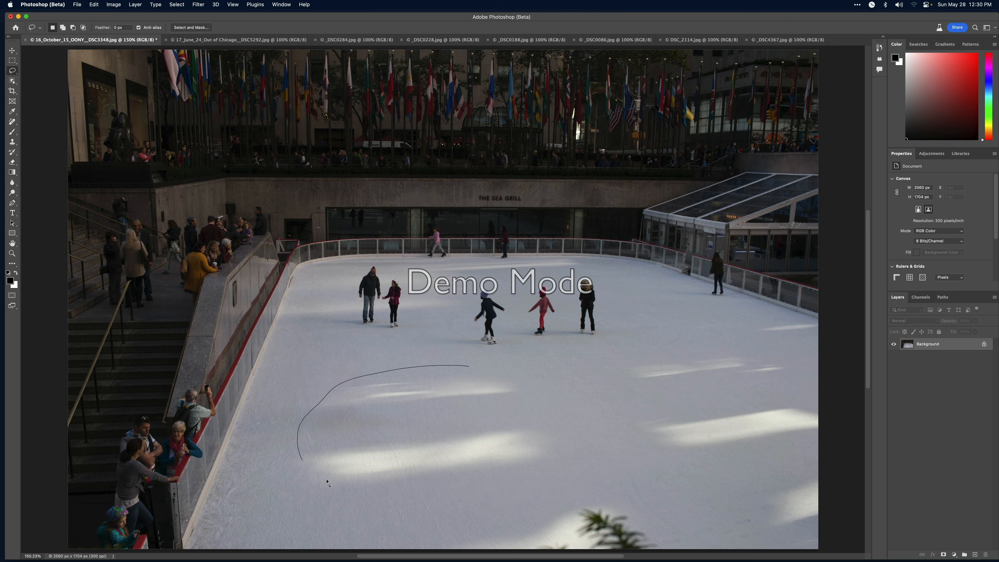
drag(408, 366, 408, 367)
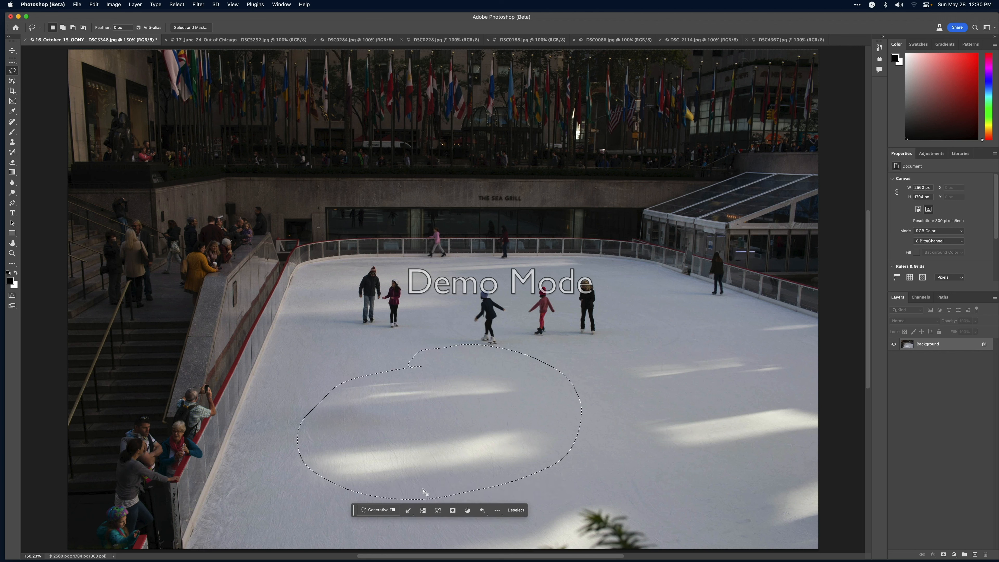
click(391, 511)
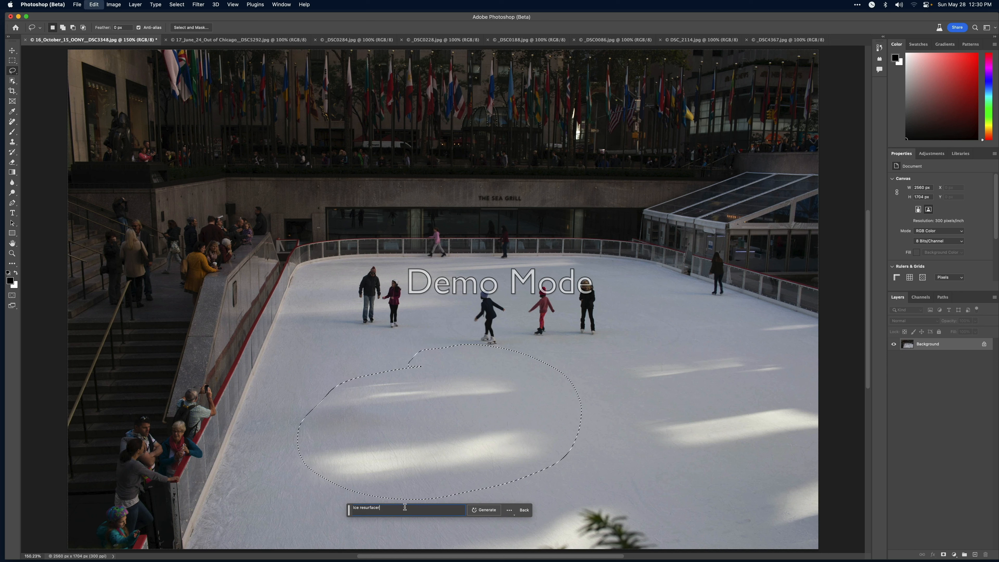
click(485, 510)
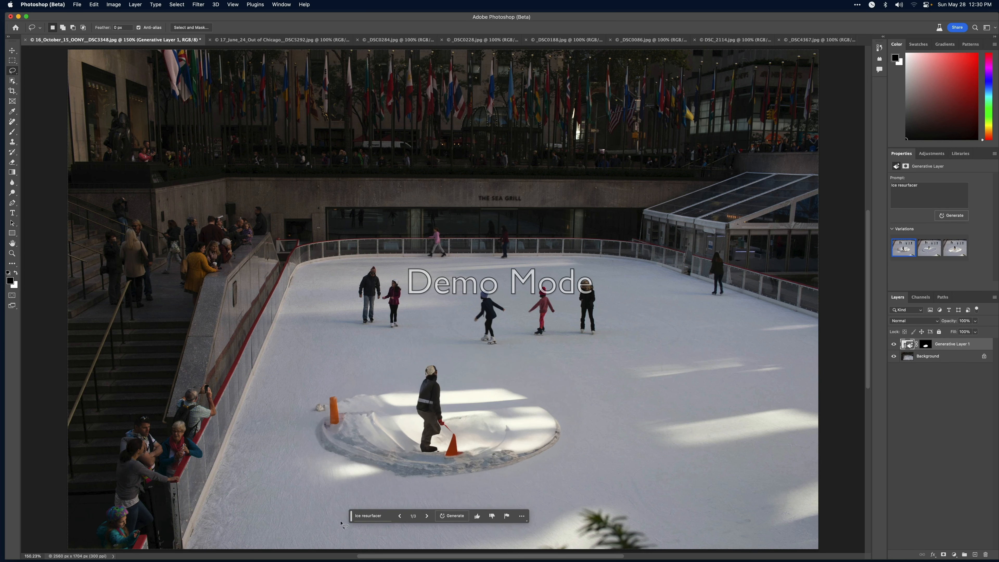
Step: Choose the third "Ice resurfacer" variation and toggle the generative layer's visibility to compare it with the original ice
click(427, 517)
click(428, 518)
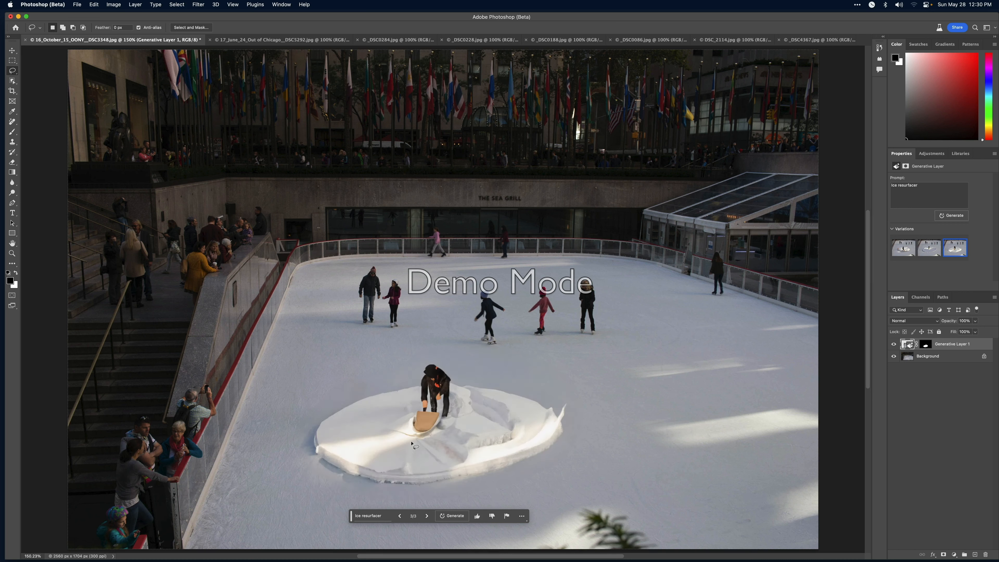
click(894, 344)
click(893, 344)
click(894, 344)
click(894, 344)
Step: Extend the Chicago skyline photo's canvas downward to about 2491 px high with a Content-Aware crop
key(ctrl+Tab)
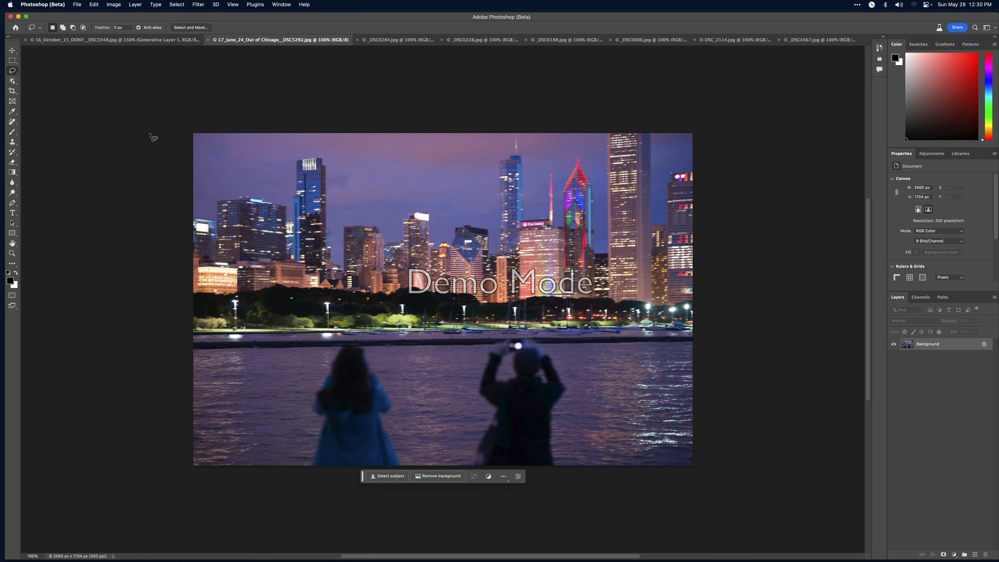
click(12, 91)
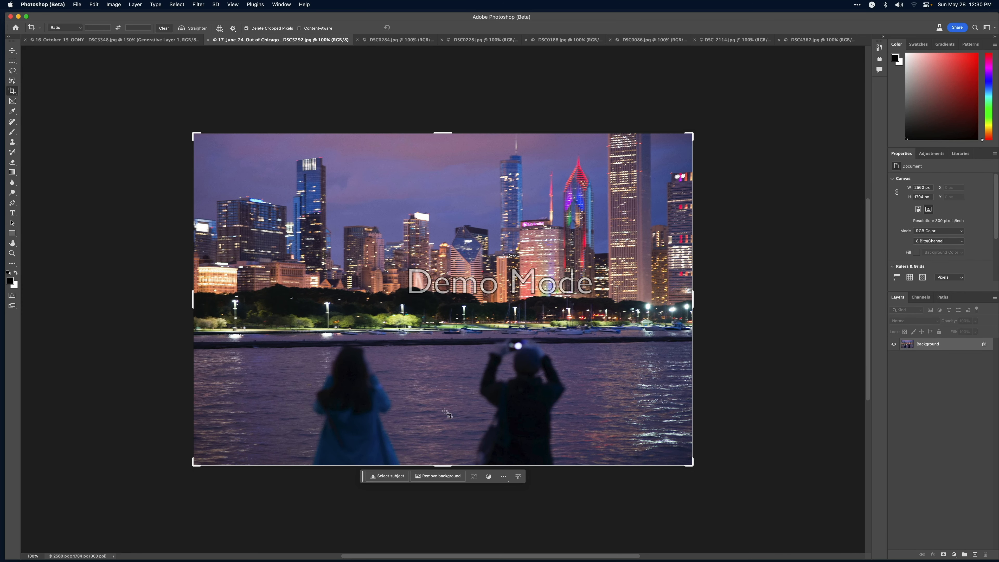
drag(442, 466, 427, 543)
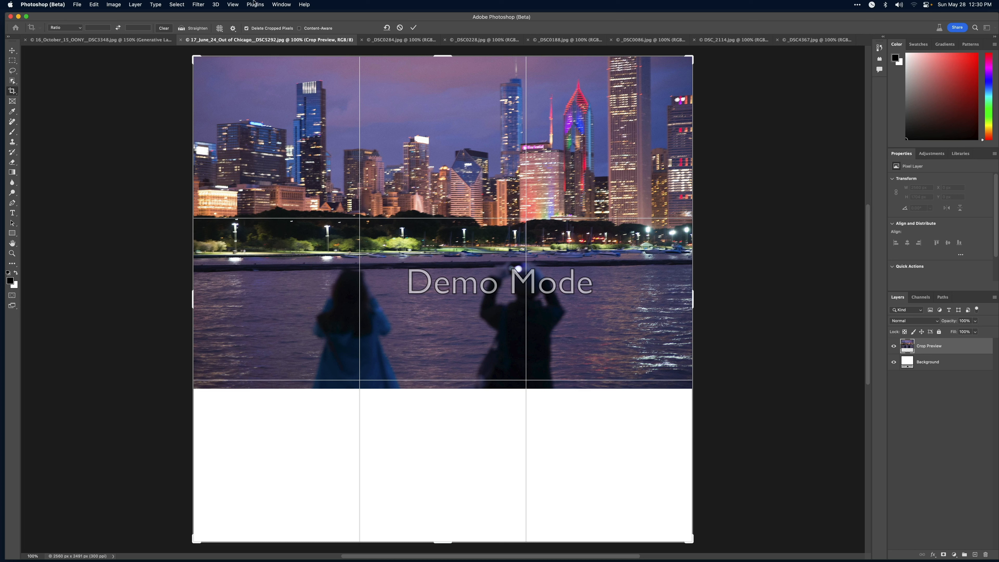
click(323, 29)
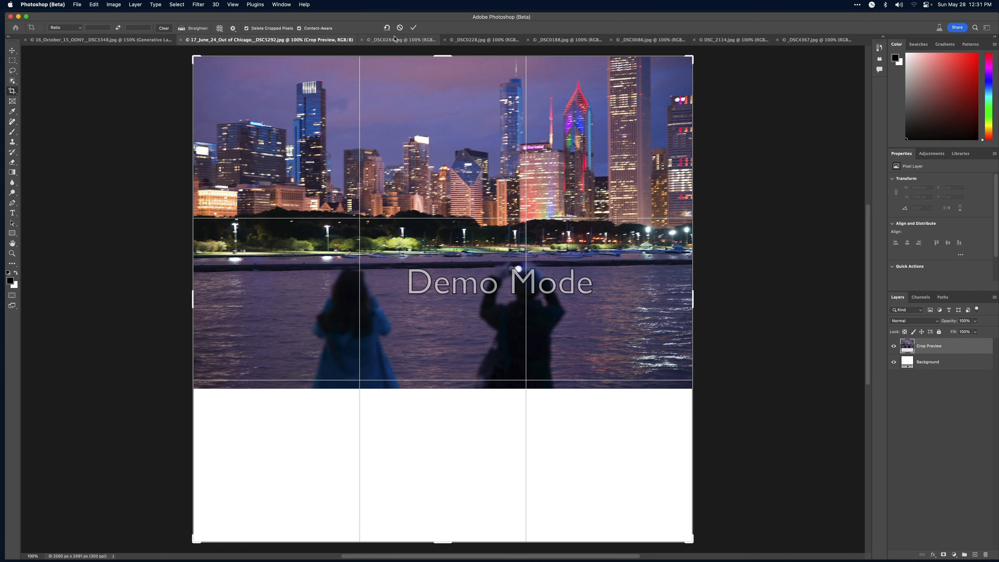
click(413, 27)
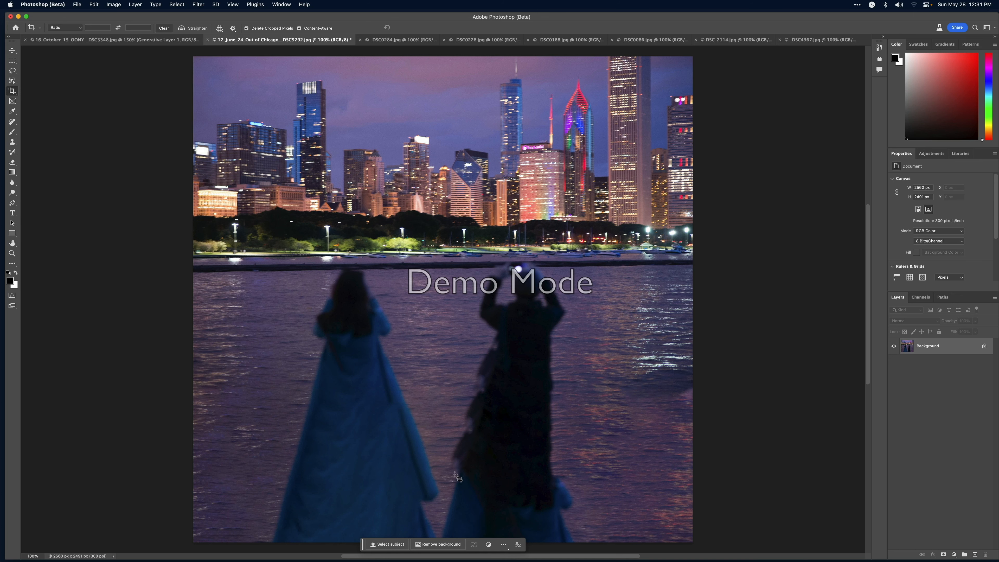
Step: In _DSC0284.jpg, lasso an oval of sky beside the glowing tower's spire and run Generative Fill with the prompt "lightning strike"
key(ctrl+Tab)
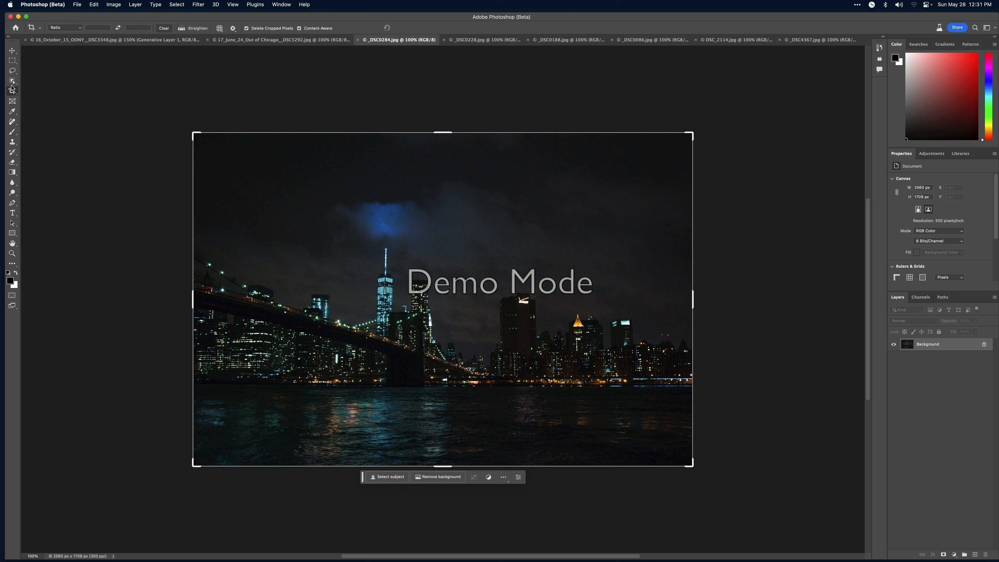
drag(511, 176, 374, 225)
key(Return)
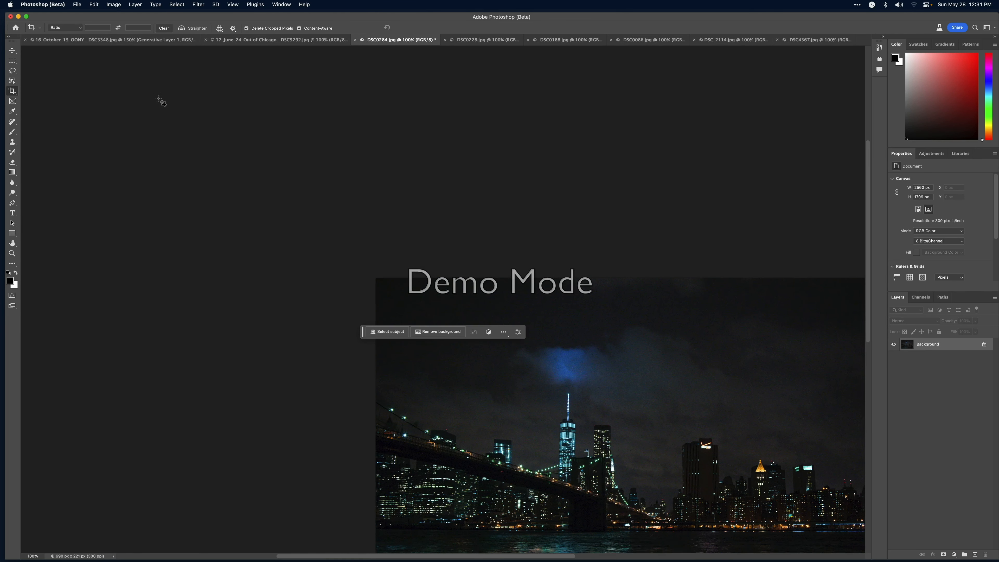
click(12, 70)
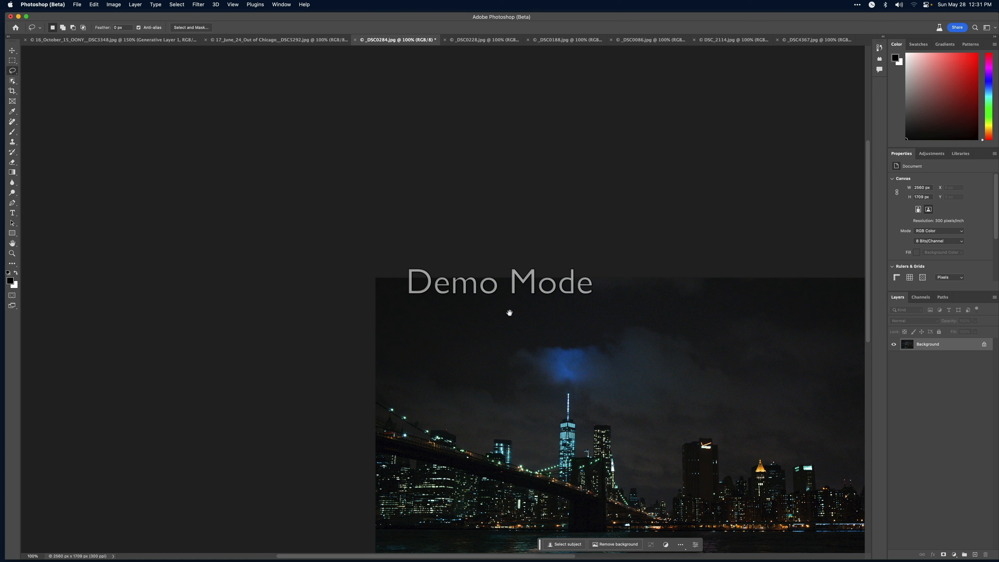
mouse_move(510, 313)
mouse_down()
mouse_move(279, 134)
mouse_move(314, 116)
mouse_move(330, 124)
mouse_up()
key(super+0)
mouse_move(513, 152)
mouse_down()
mouse_move(483, 148)
mouse_move(356, 184)
mouse_move(334, 218)
mouse_move(418, 249)
mouse_move(561, 228)
mouse_up()
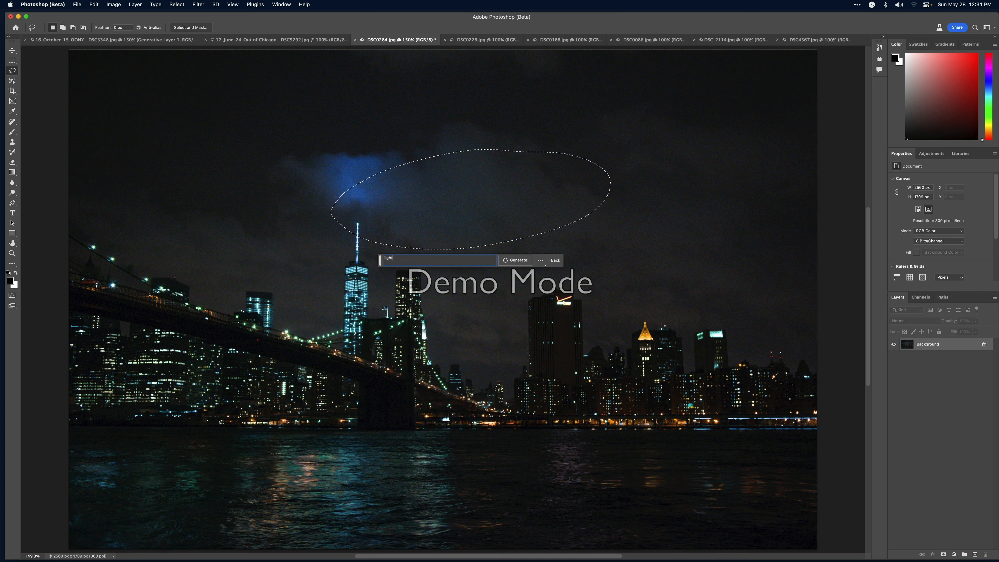
key(Return)
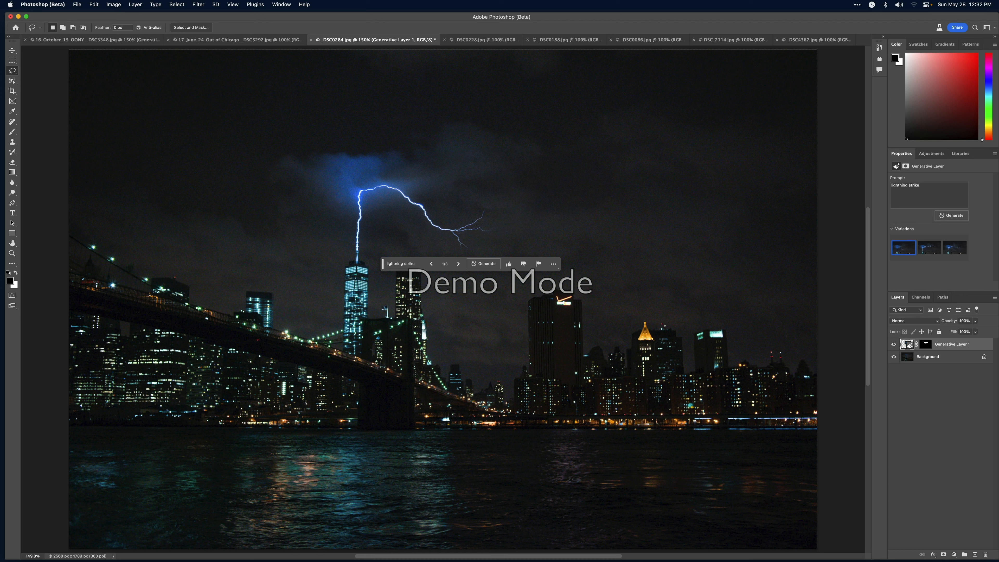
Step: Compare the second and third "lightning strike" variations and choose the third one
click(929, 247)
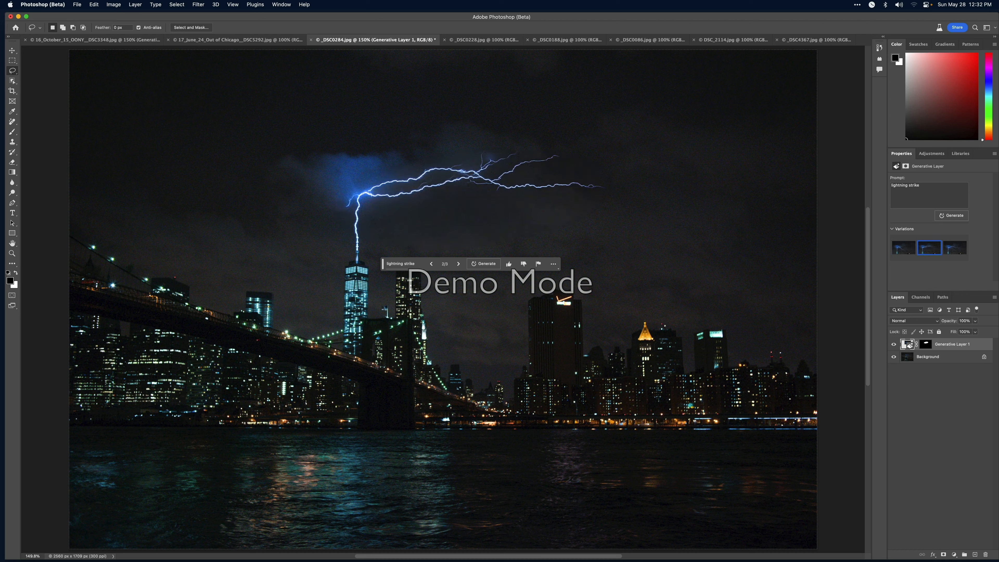
click(954, 249)
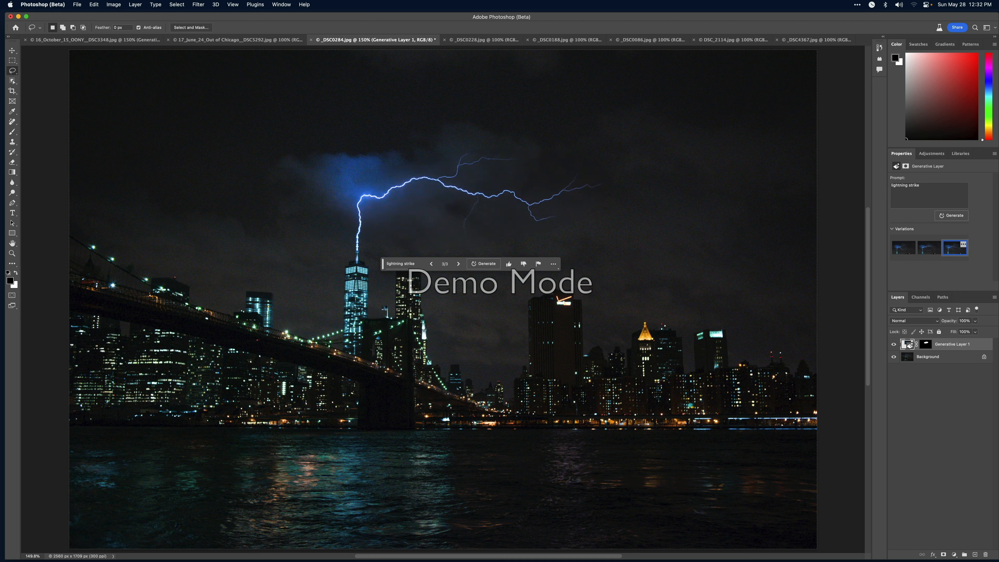
click(929, 248)
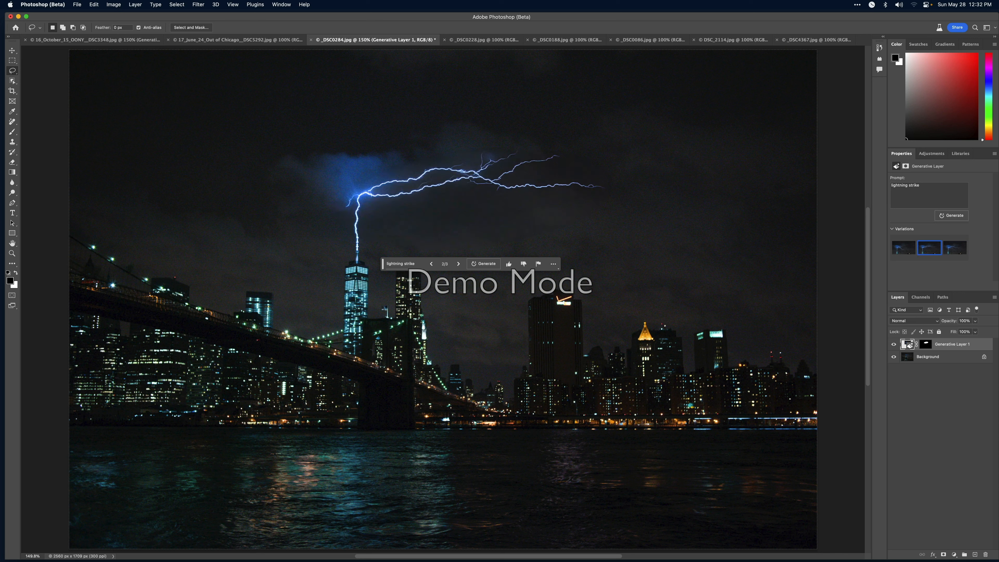
click(954, 247)
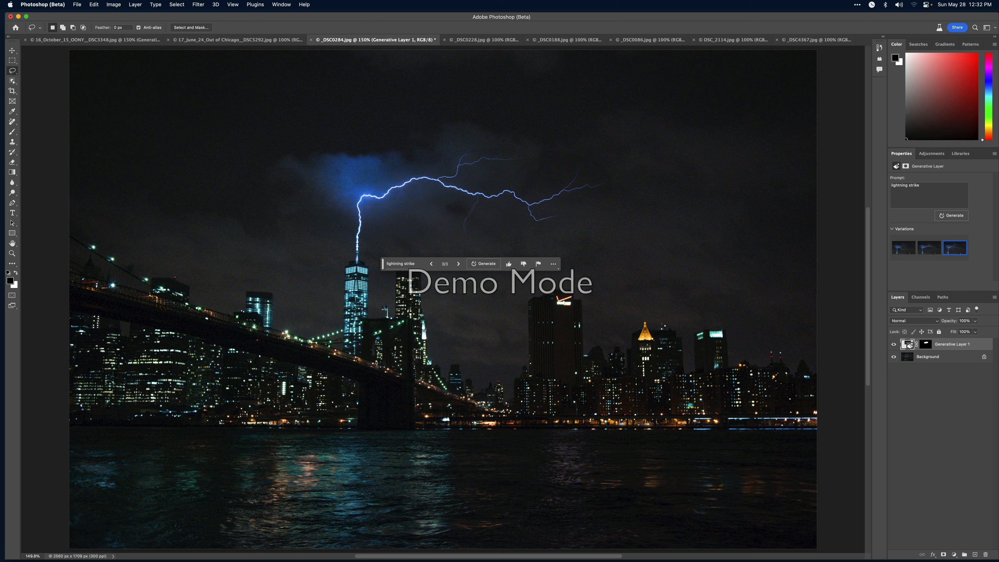
Step: Hide the first lightning layer, lasso a larger area of sky above the spire on the Background, and run Generative Fill with "lightning strike"
click(484, 263)
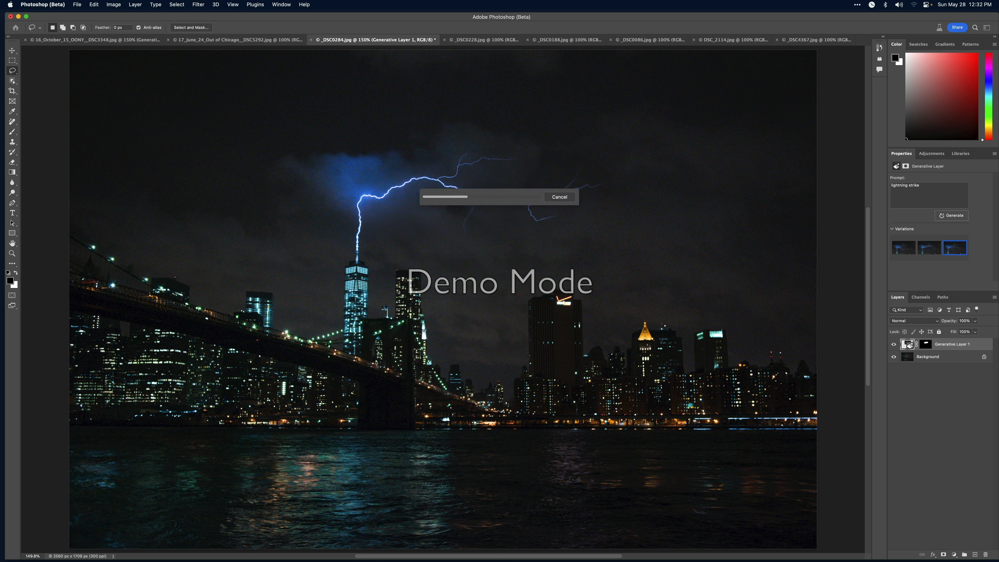
click(559, 197)
click(935, 356)
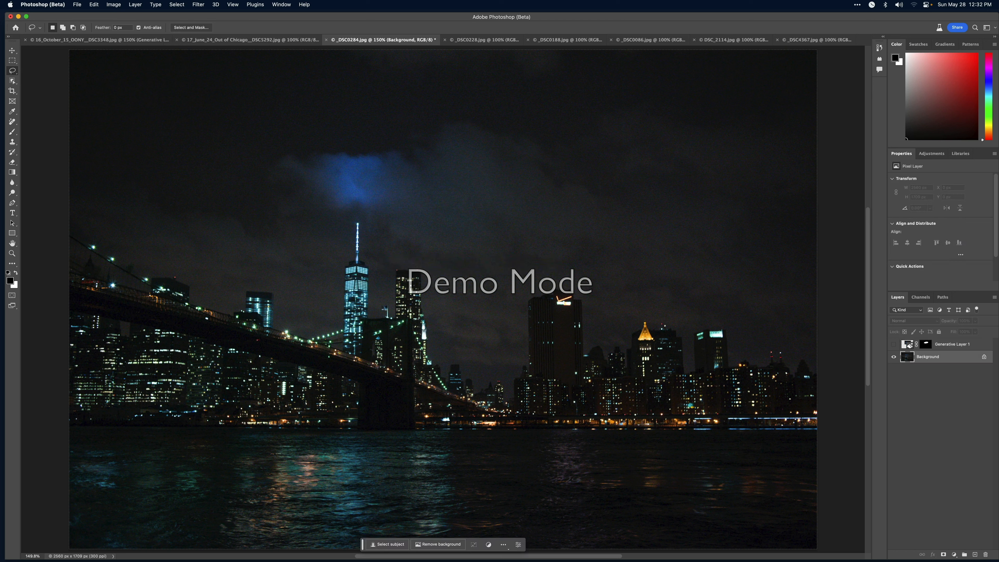
drag(356, 172, 346, 233)
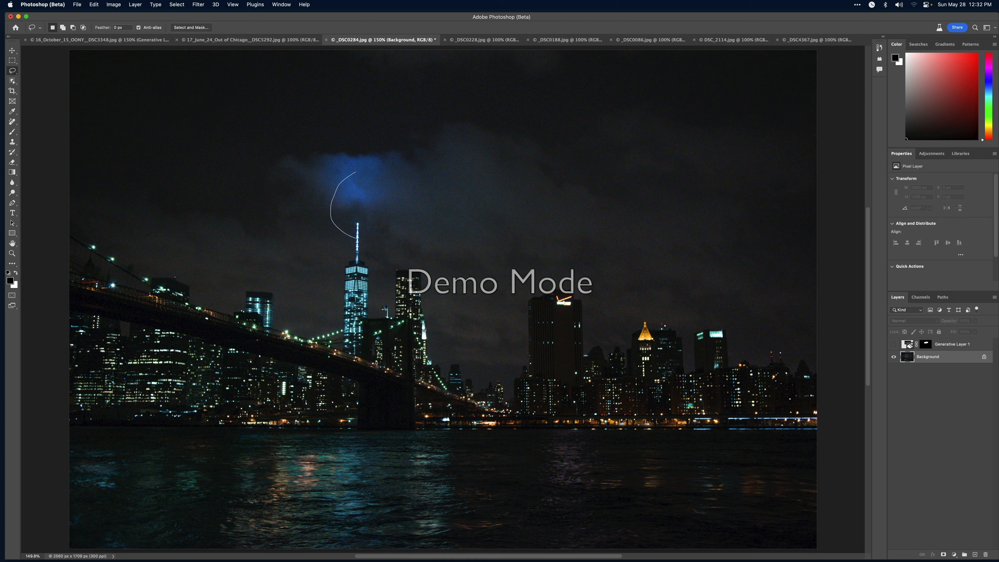
mouse_move(716, 157)
mouse_down()
mouse_move(685, 73)
mouse_move(524, 49)
mouse_up()
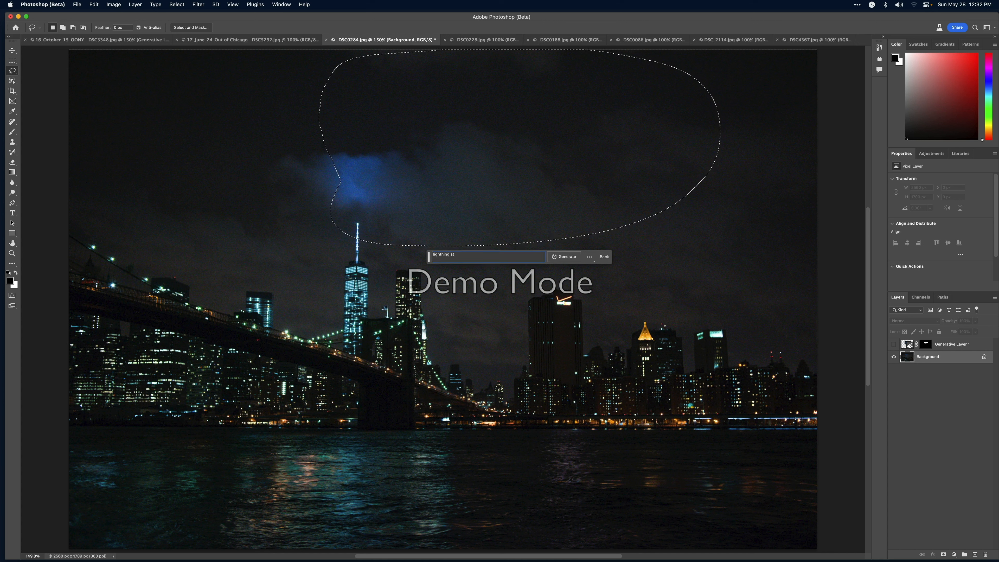
key(Return)
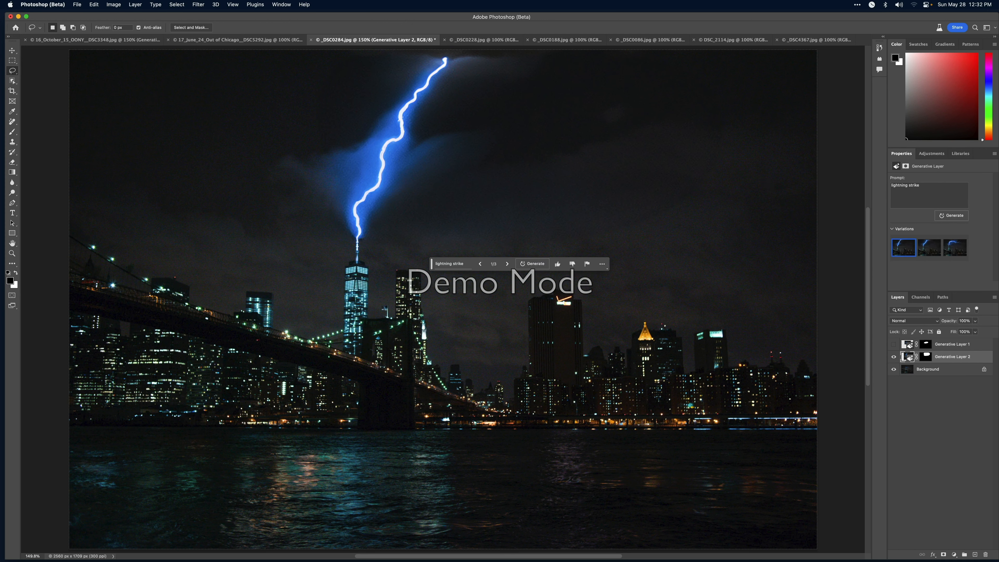
Step: Choose the third variation of the larger lightning strike and toggle both generative layers to compare it with the earlier strike
click(929, 247)
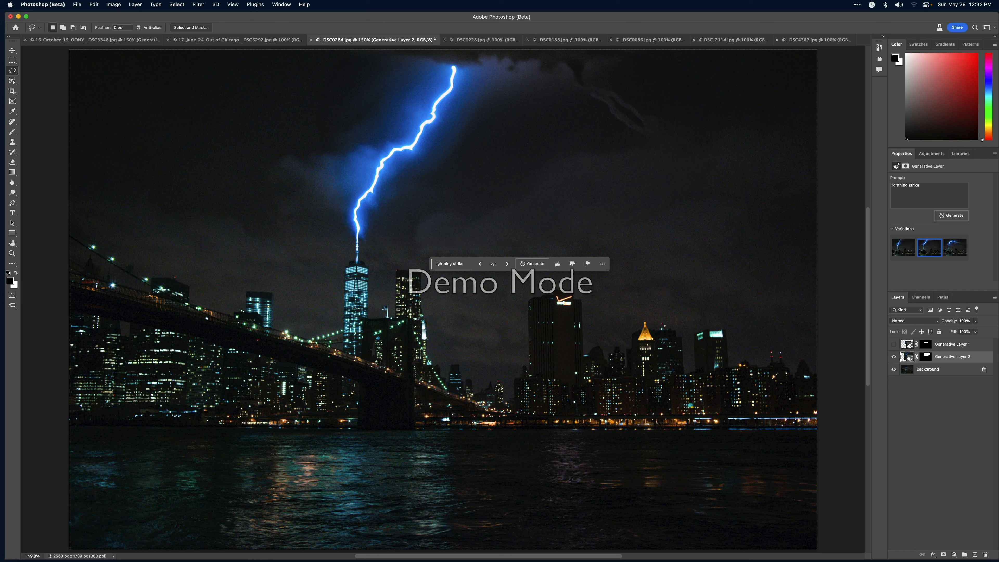
click(955, 247)
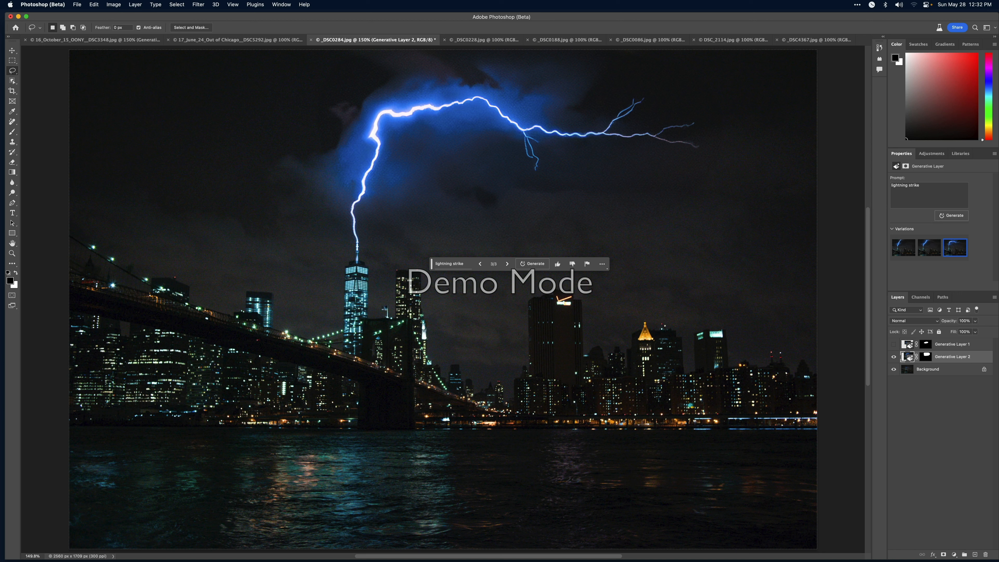
click(894, 356)
click(894, 344)
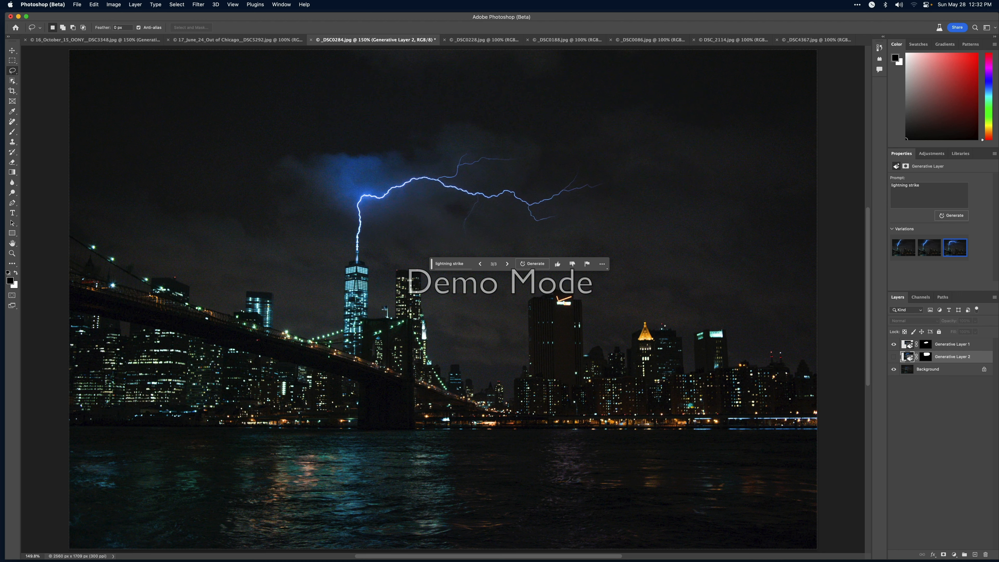
click(894, 344)
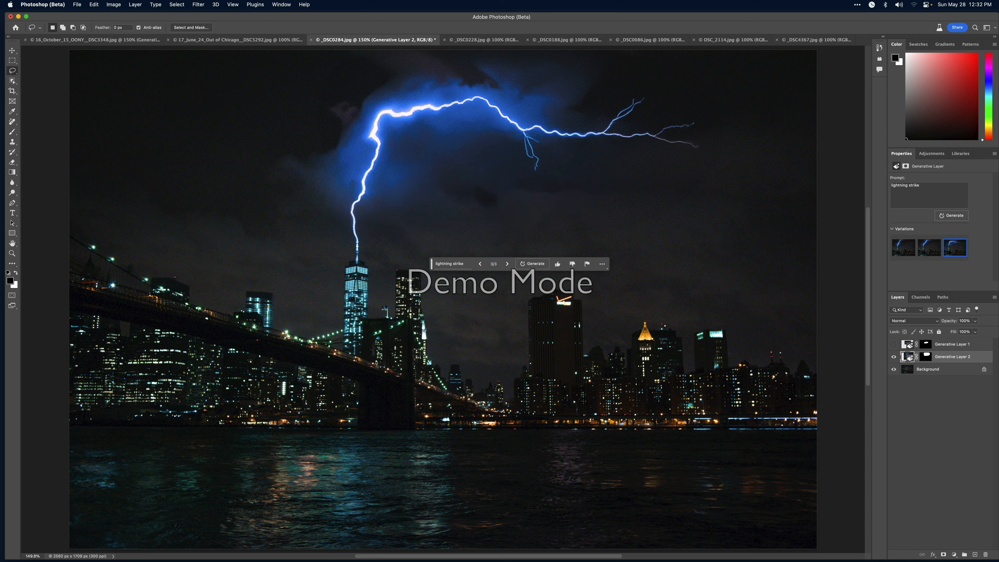
click(894, 344)
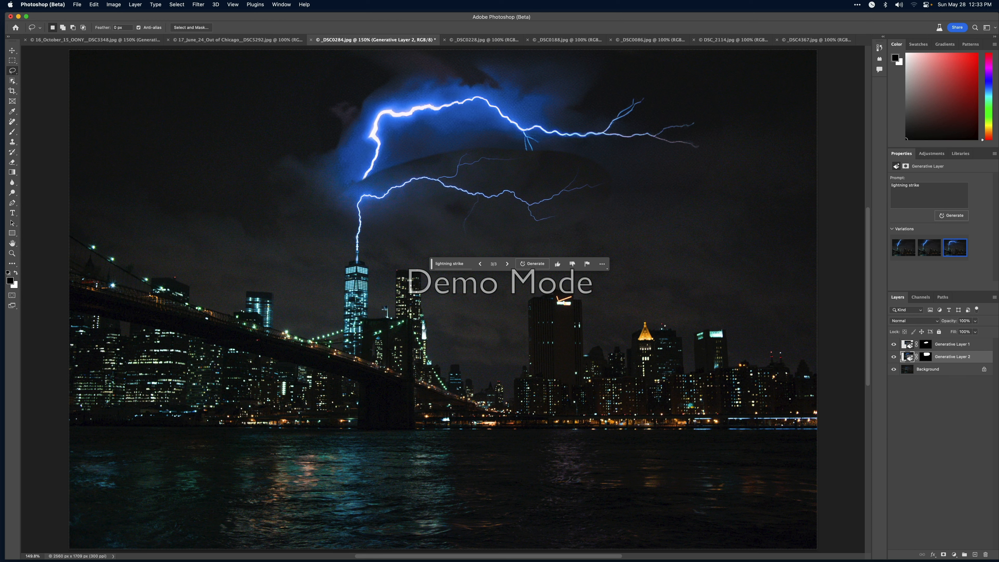
click(894, 357)
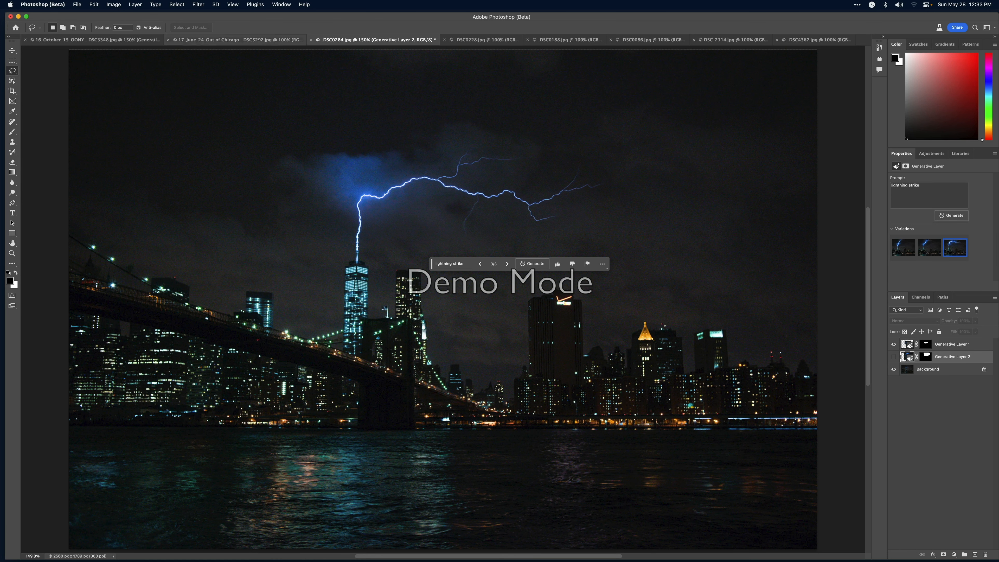
Step: In the Chicago skyline photo, extend the canvas upward to about 3109 px high with a Content-Aware crop
click(94, 39)
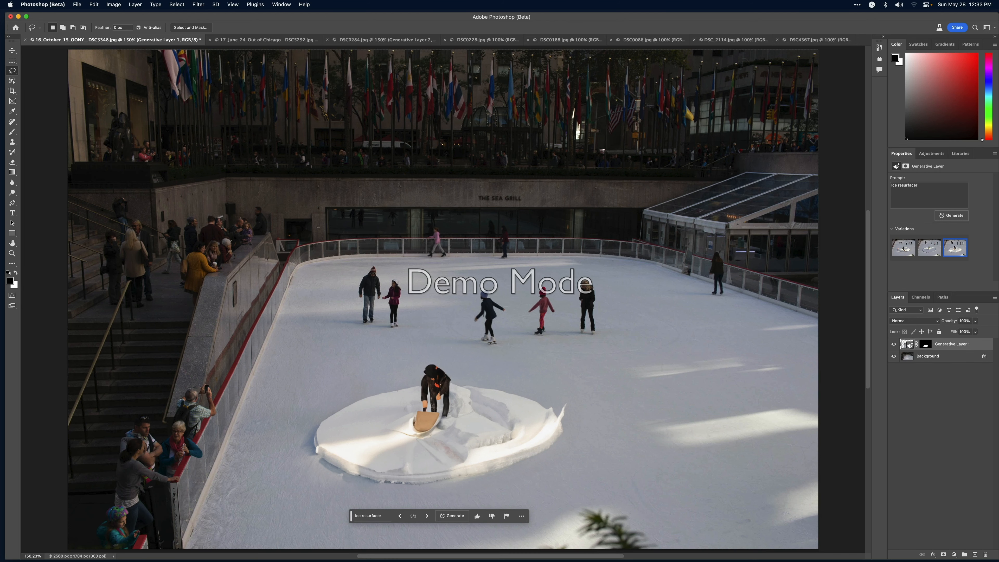
key(ctrl+Tab)
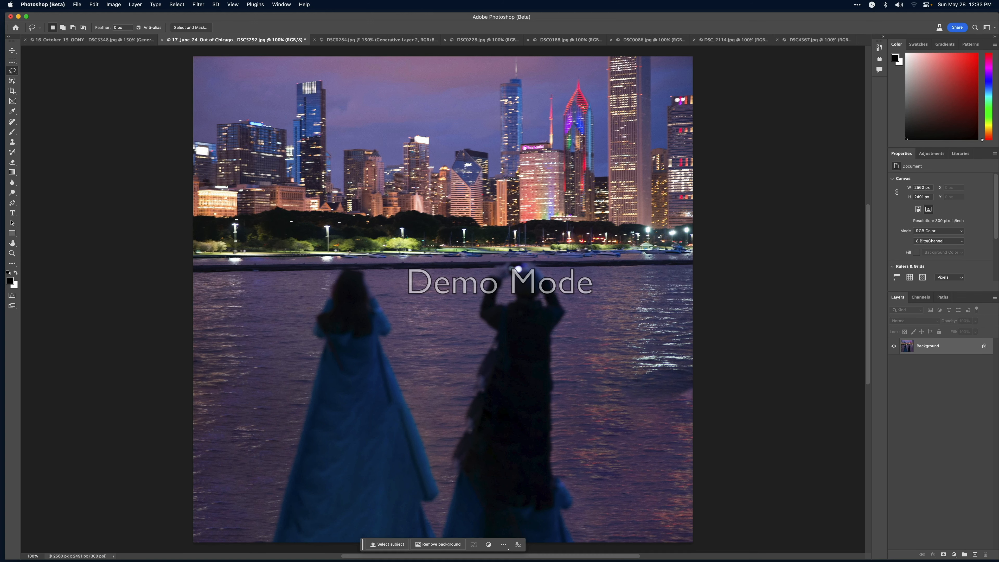
scroll(442, 299, up, 8)
scroll(443, 299, down, 3)
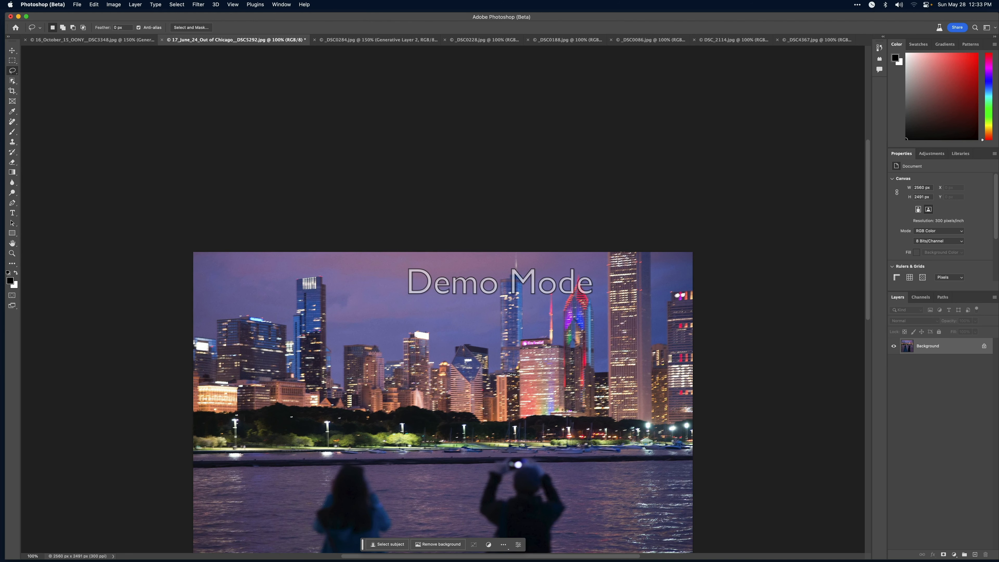
key(c)
drag(442, 252, 442, 192)
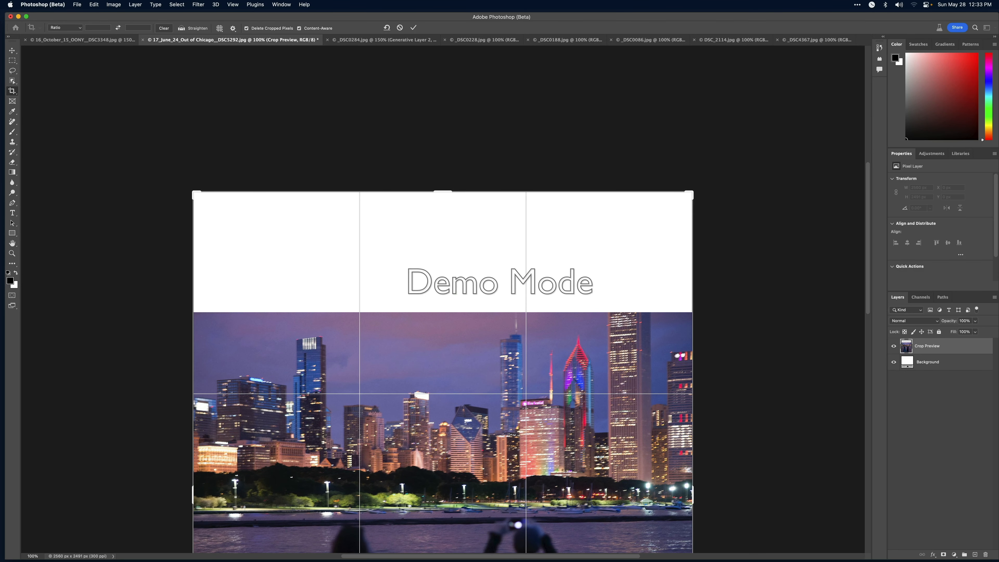
key(Return)
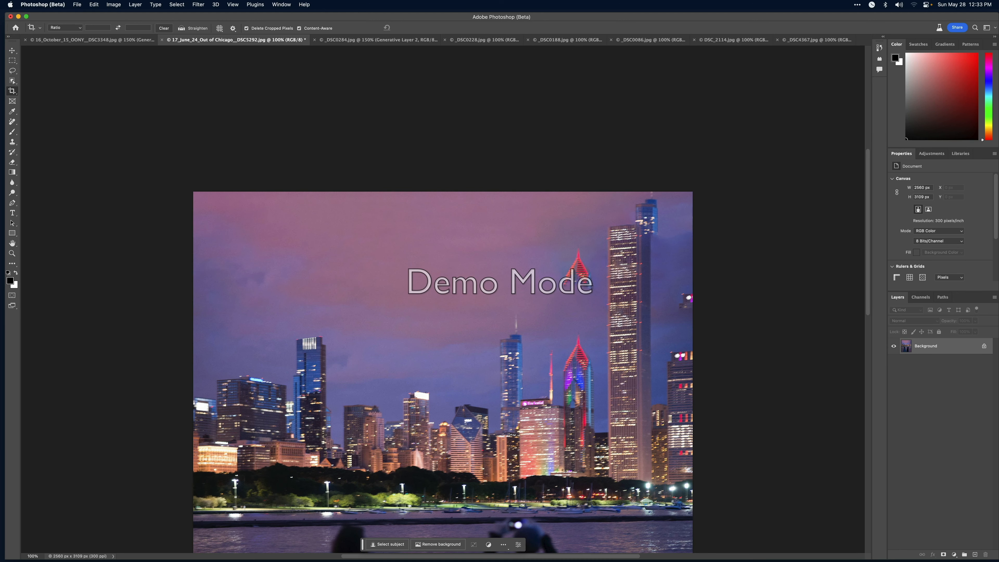
key(super+0)
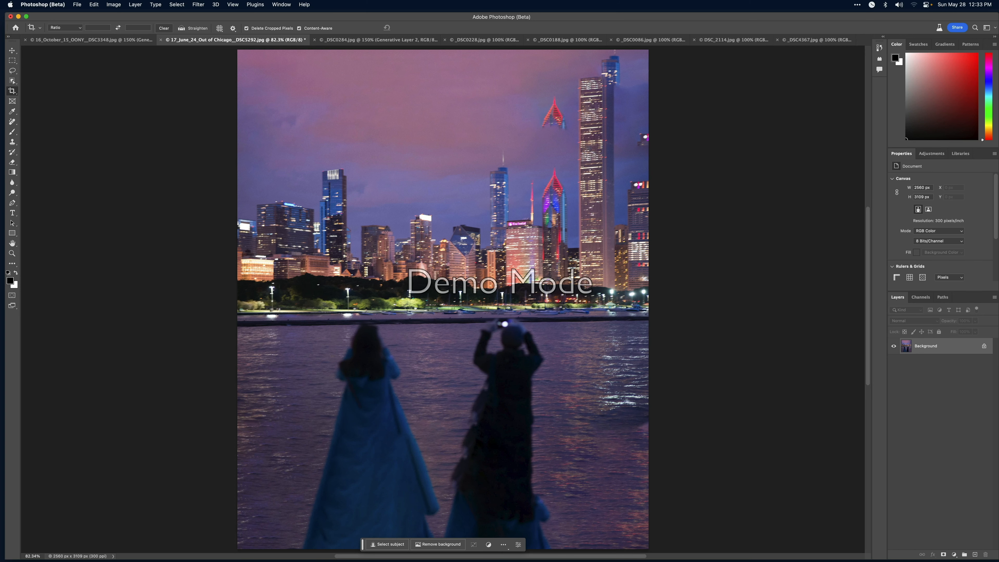
Step: Return to _DSC0284.jpg and toggle the visibility of Generative Layer 1 and Generative Layer 2 to compare the two lightning strikes
key(ctrl+Tab)
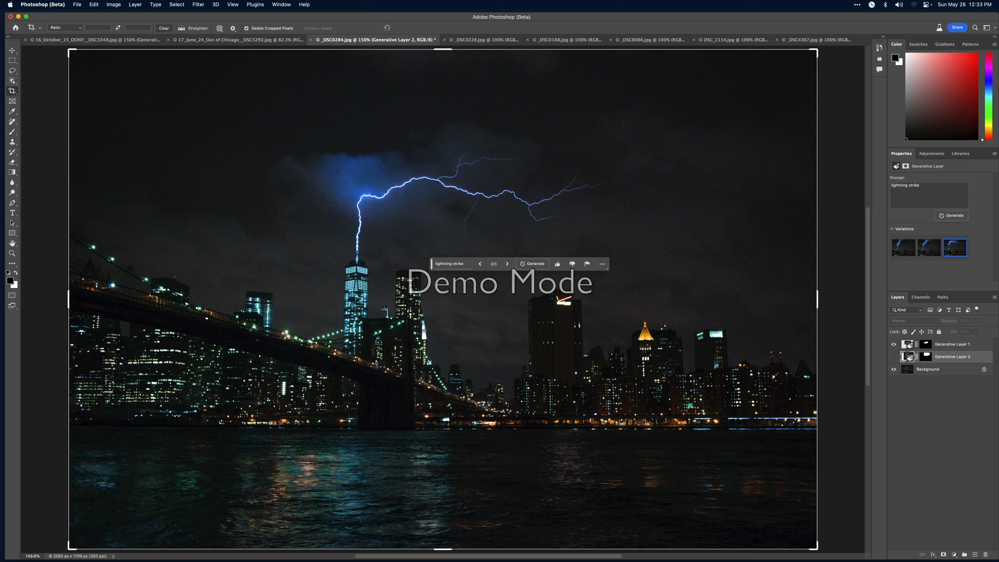
click(894, 344)
click(893, 357)
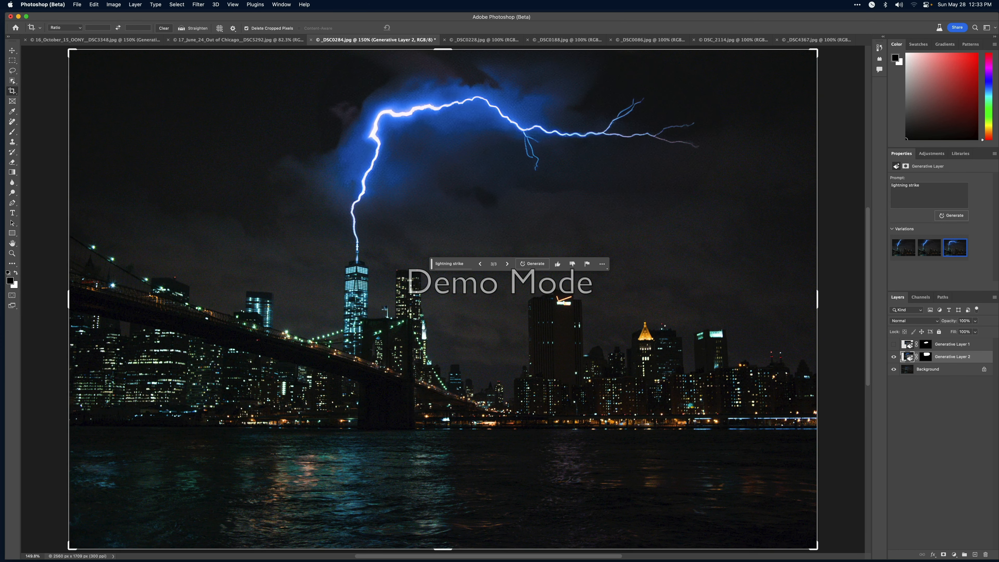
click(894, 344)
Step: In _DSC0228.jpg, select a rectangle around the sock on the stump and run Generative Fill with the prompt "replace sock with a bird"
key(ctrl+Tab)
key(super+0)
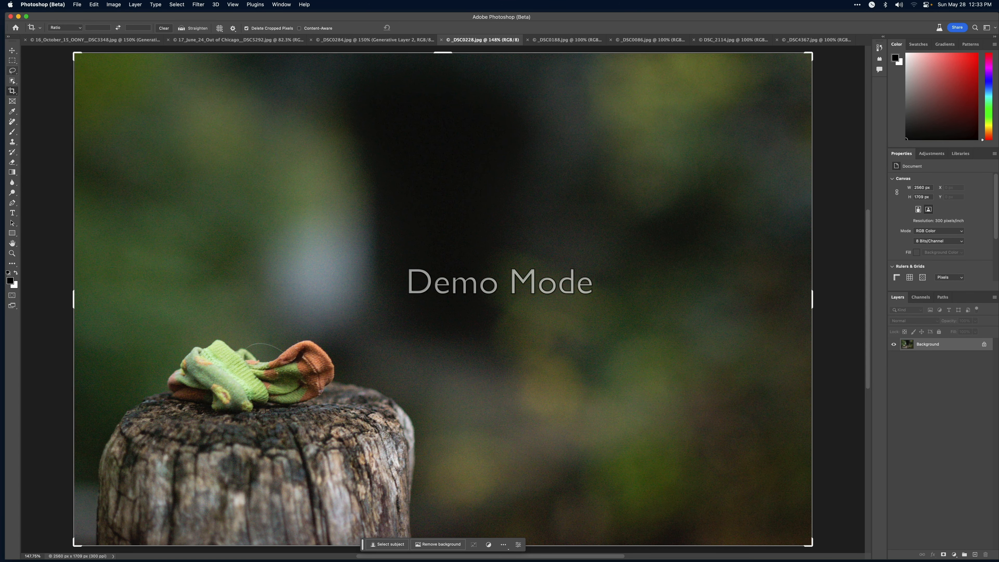
click(12, 60)
drag(155, 320, 349, 430)
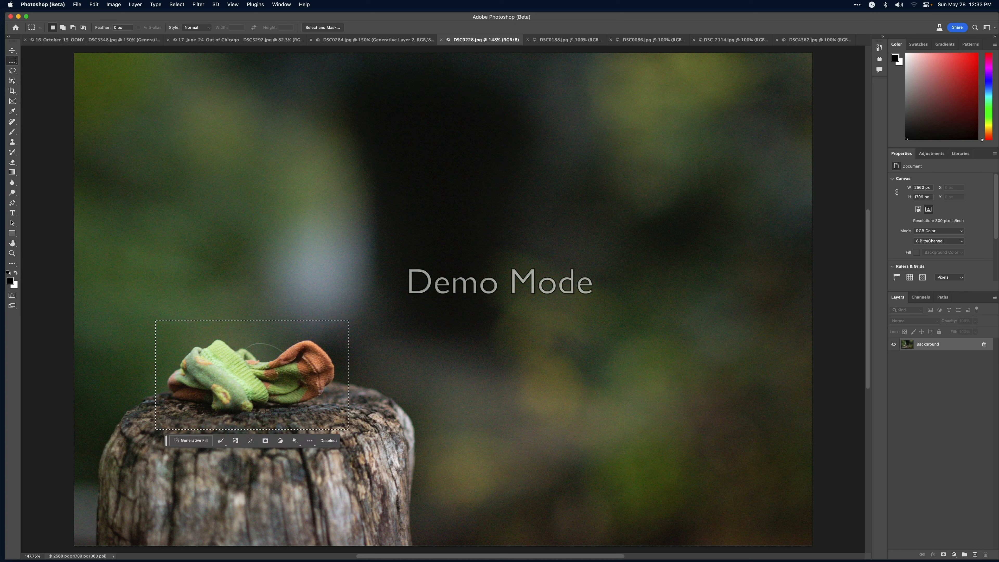
key(super+d)
drag(141, 267, 356, 441)
text(replace sock wi)
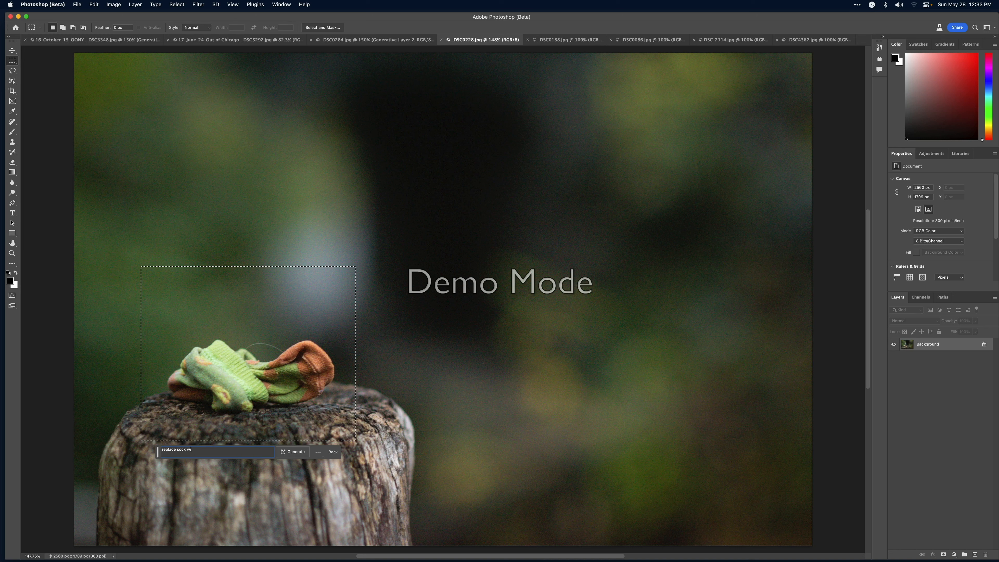
text(th a bird)
key(Return)
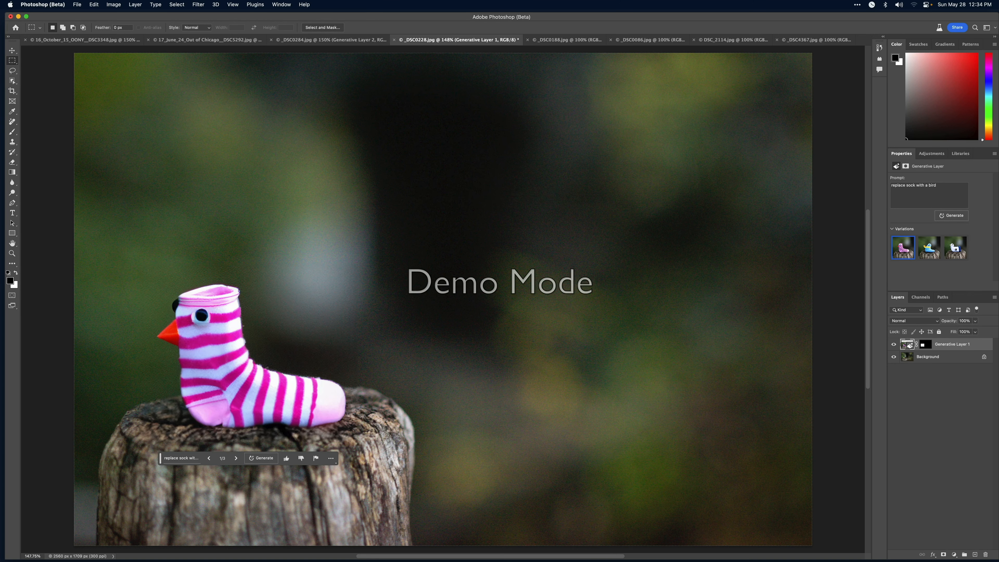
Step: View the second and third "replace sock with a bird" variations, keep the third, and hide its generative layer
click(929, 247)
click(955, 248)
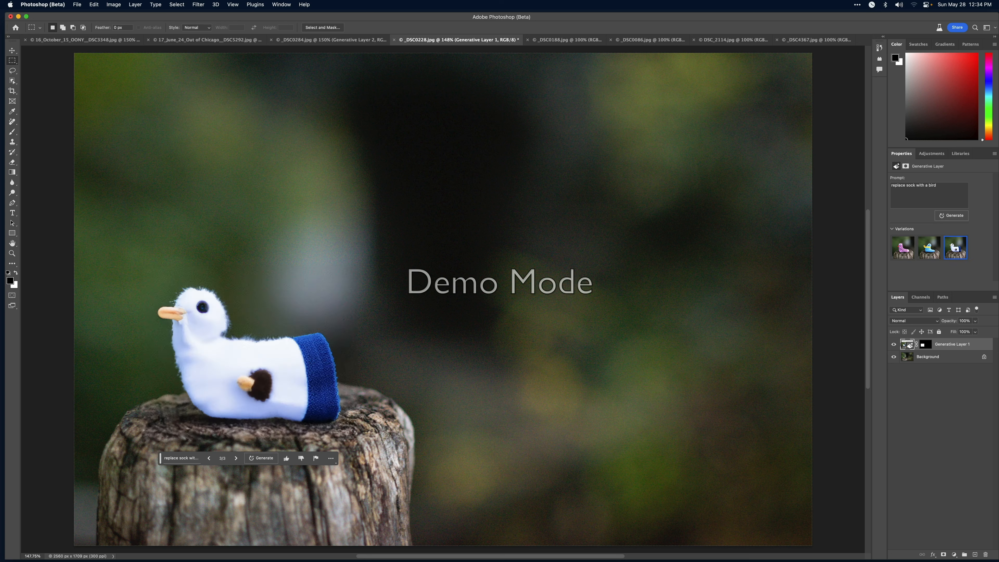
click(894, 344)
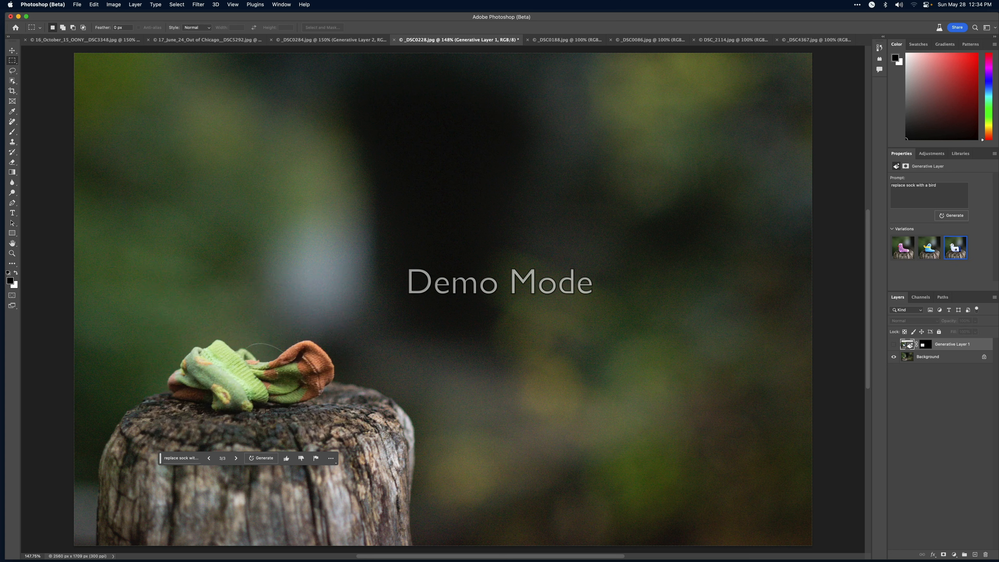
Step: Erase the sock and its leftover lump from the stump on the Background layer with the Remove tool
click(928, 356)
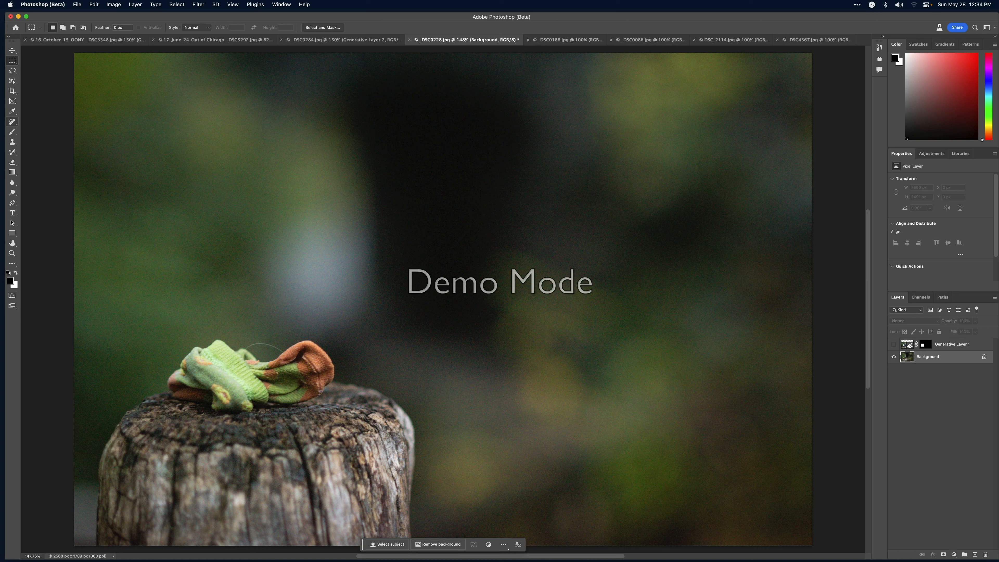
click(12, 122)
click(43, 129)
drag(176, 382, 218, 348)
mouse_move(175, 393)
mouse_down()
mouse_move(222, 409)
mouse_move(327, 384)
mouse_move(307, 346)
mouse_move(210, 367)
mouse_move(220, 390)
mouse_move(244, 377)
mouse_move(283, 388)
mouse_move(301, 367)
mouse_up()
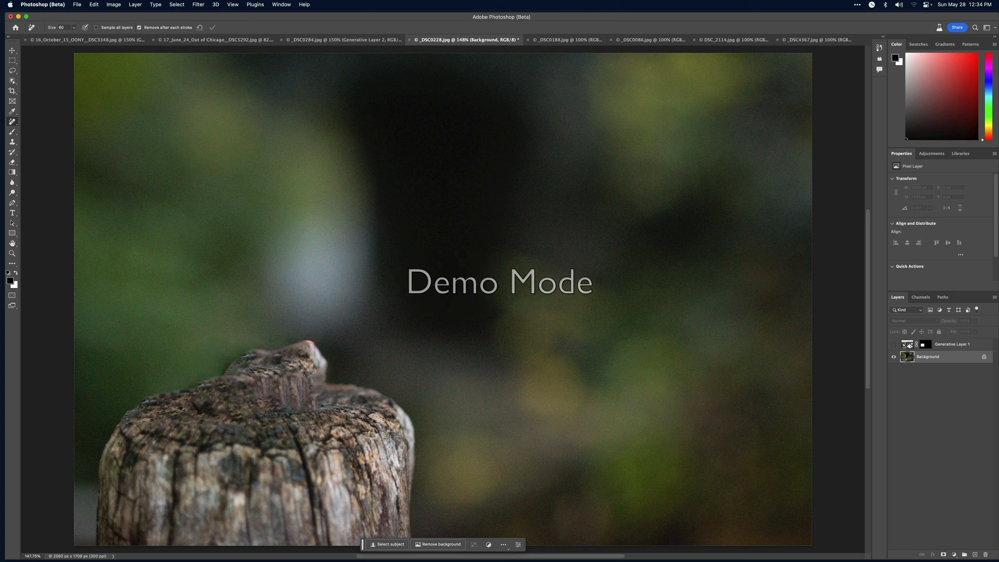
click(894, 345)
click(893, 345)
mouse_move(212, 377)
mouse_down()
mouse_move(327, 376)
mouse_move(299, 341)
mouse_up()
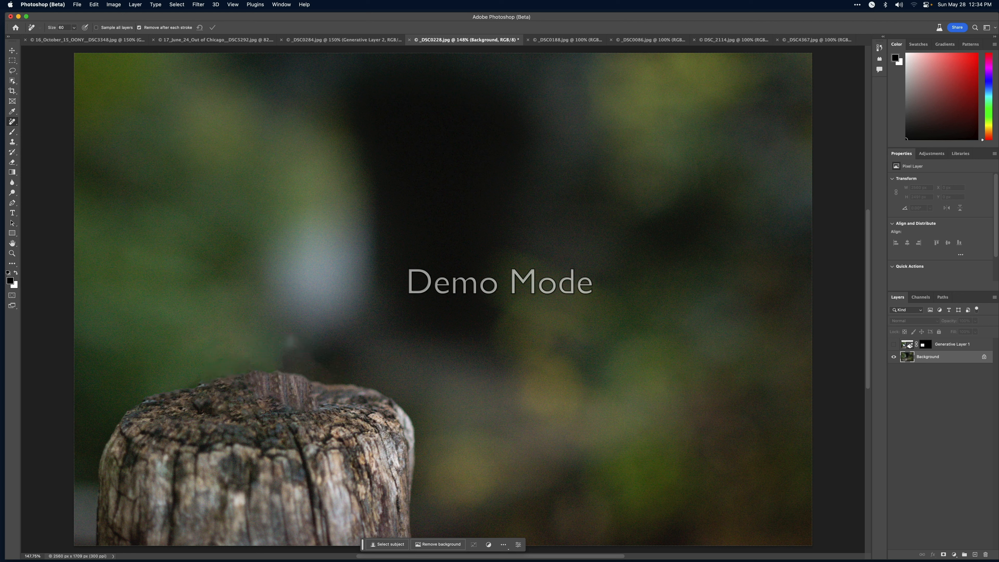
Step: Select a rectangle over the stump's top and the area above it, and run Generative Fill with the prompt "small bird"
key(m)
drag(155, 217, 389, 444)
click(210, 455)
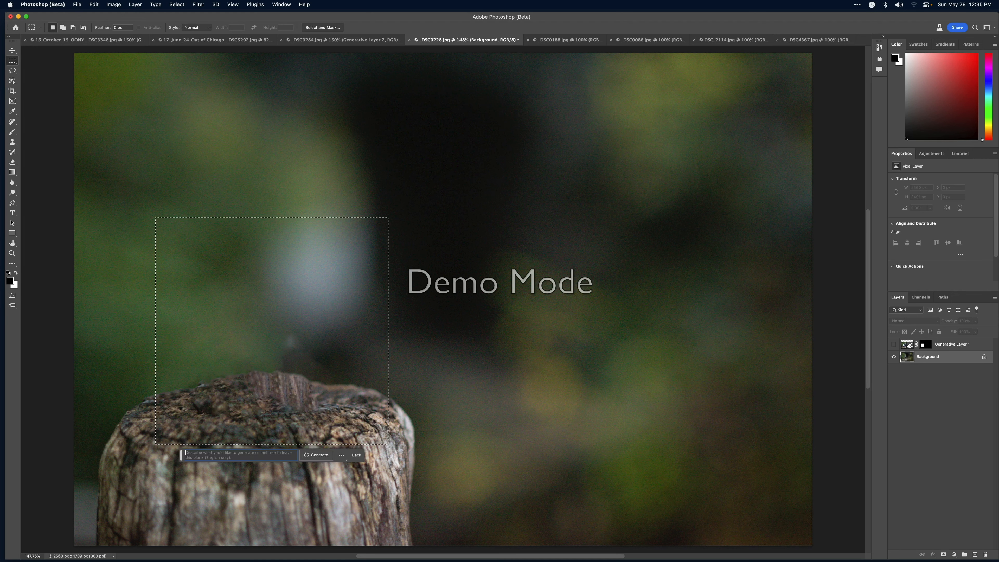
text(snail)
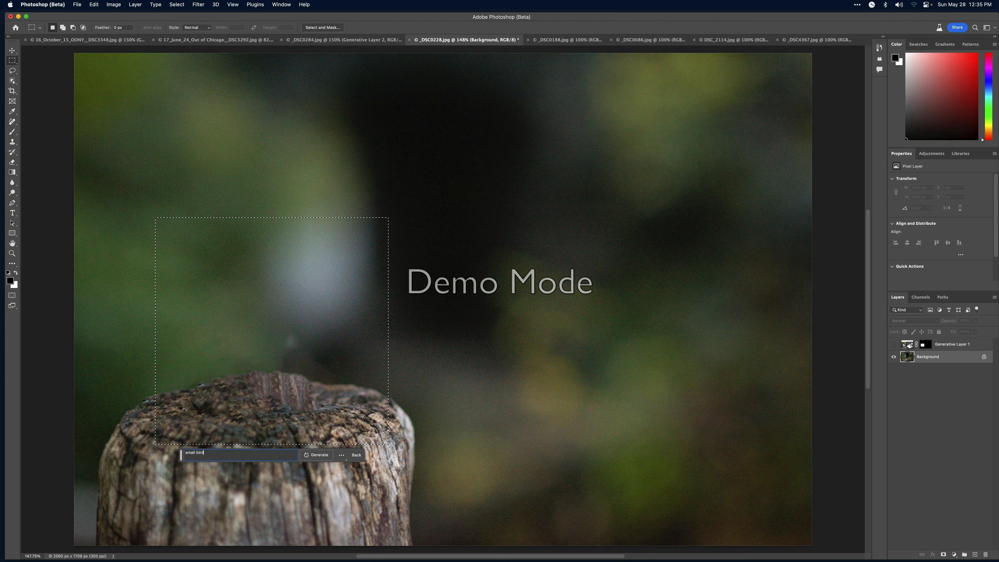
key(Return)
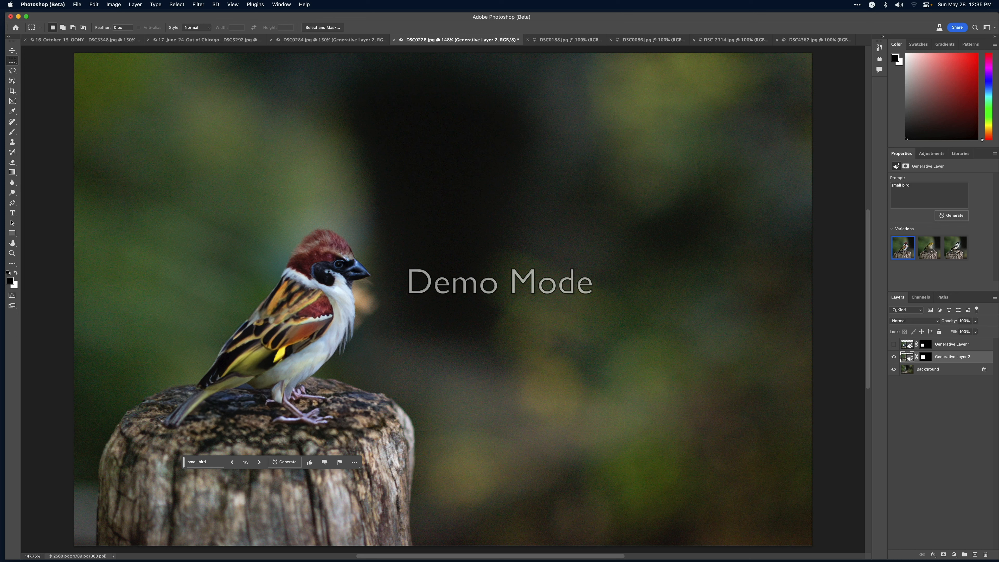
Step: Compare the three "small bird" variations and choose the first one, with the reddish-brown head
click(929, 248)
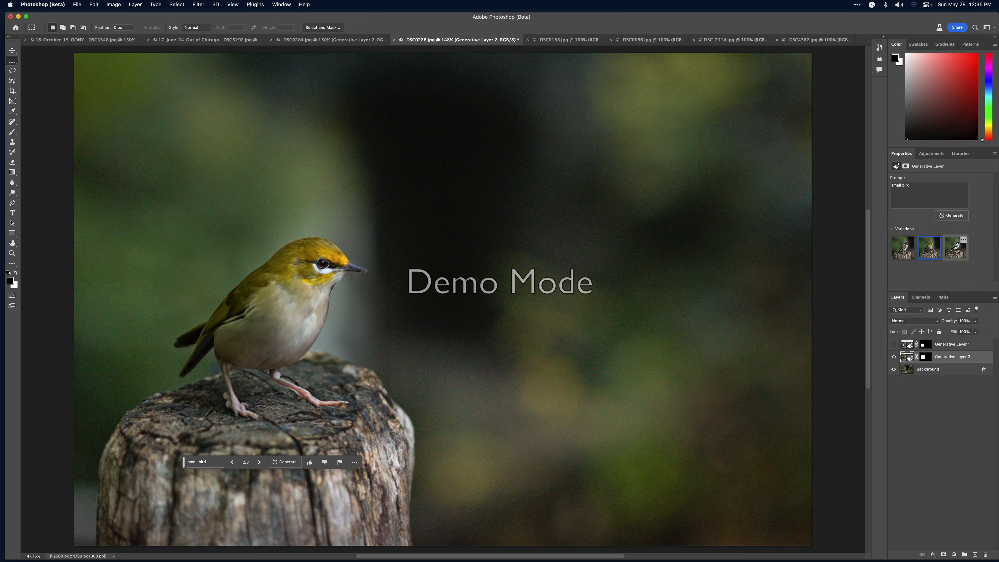
click(955, 248)
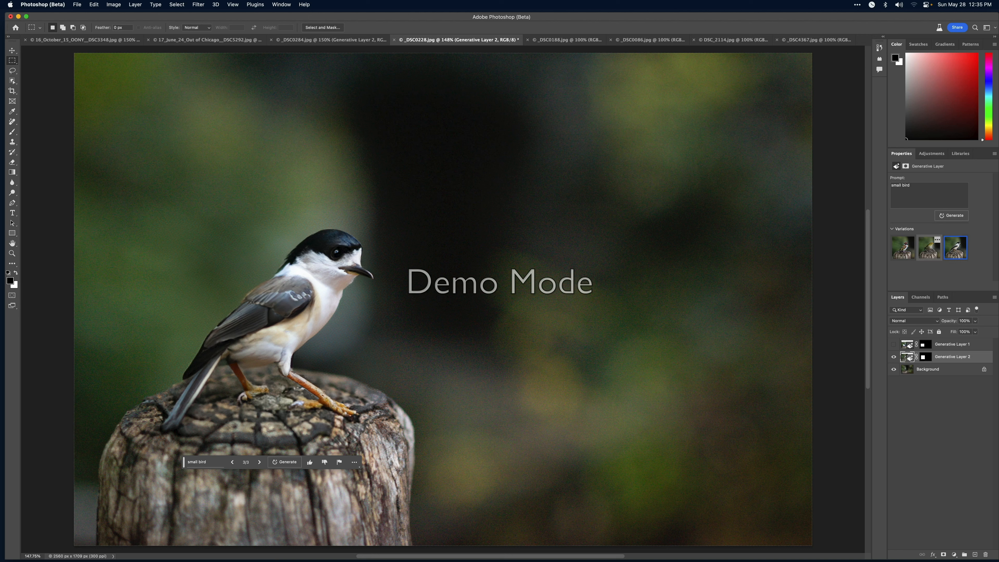
click(929, 248)
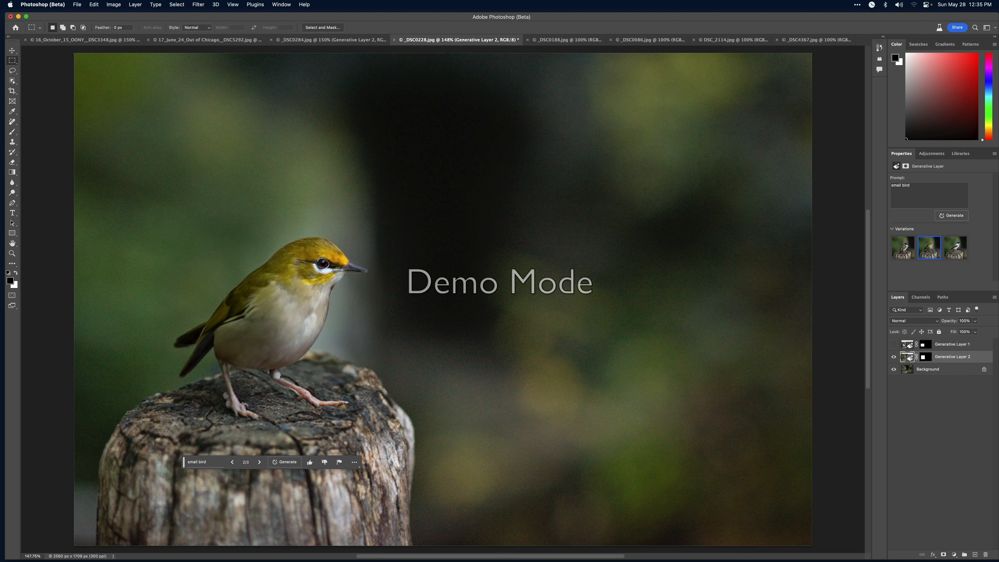
click(903, 248)
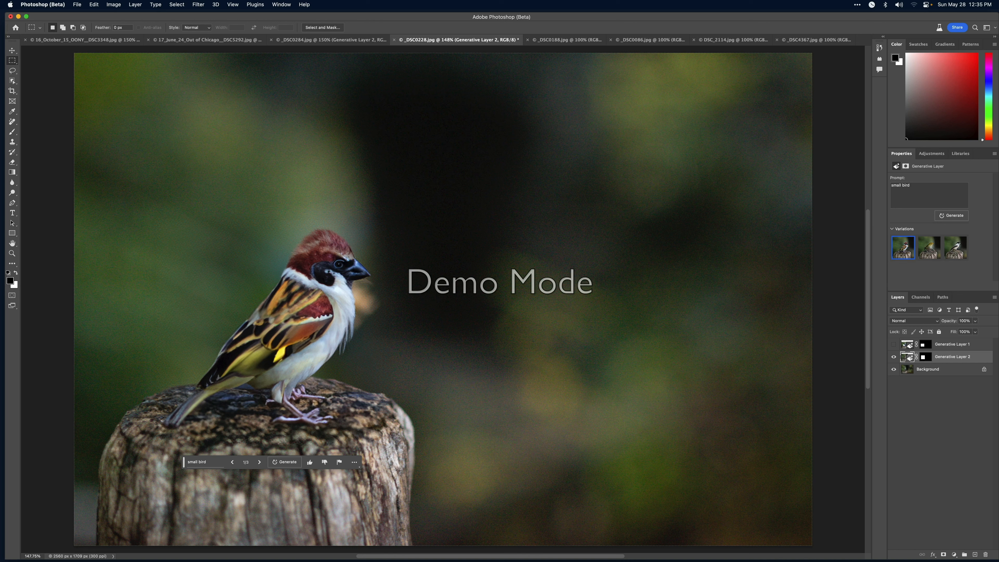
Step: Choose the second "small bird" variation, the yellow-headed bird, and briefly show Generative Layer 1 for comparison before hiding it again
click(929, 248)
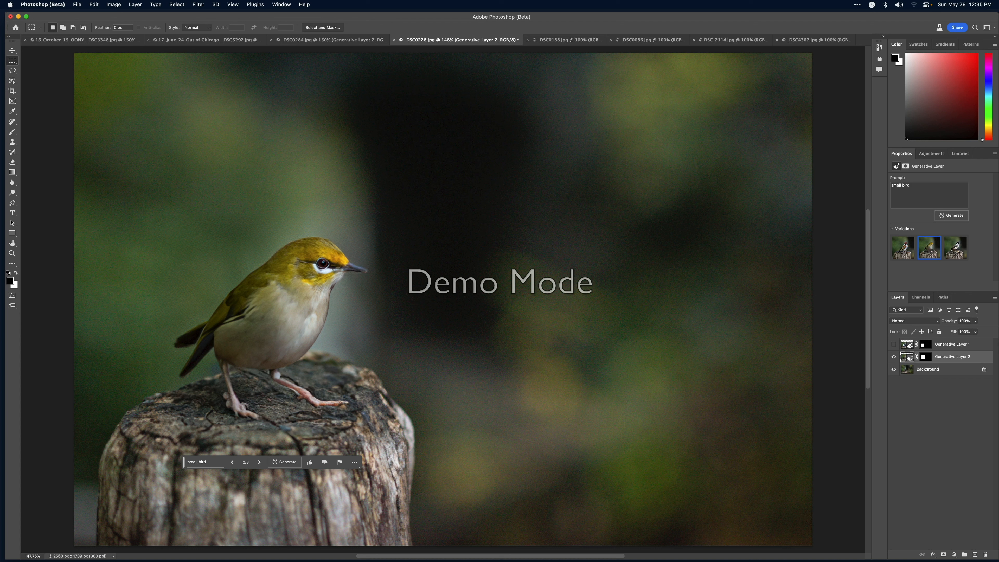
click(894, 344)
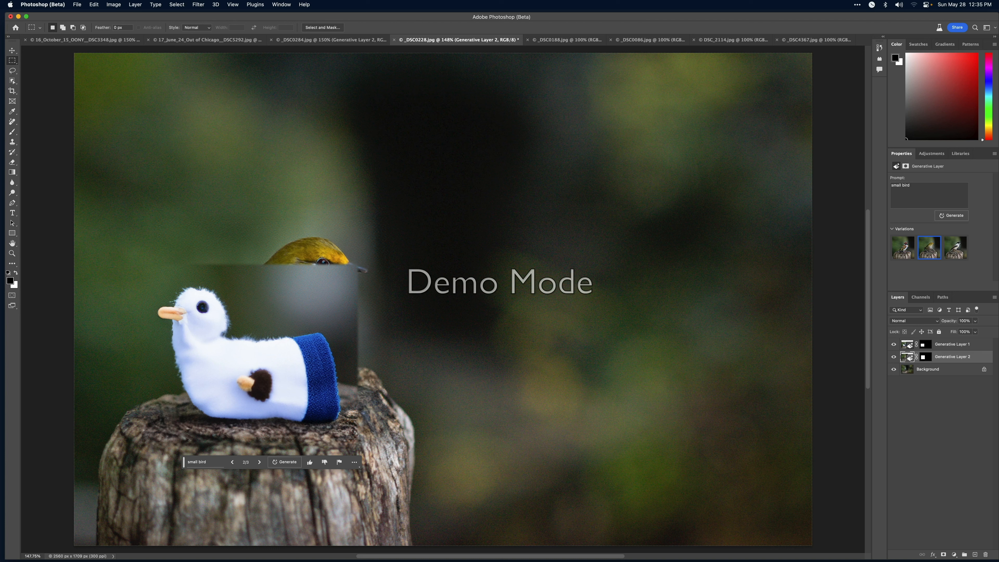
click(894, 344)
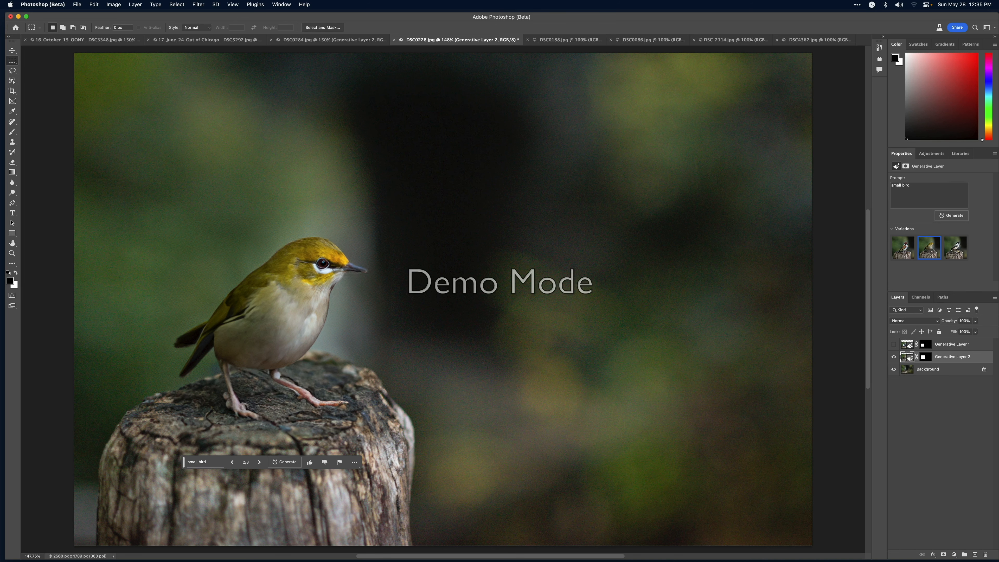
Step: In the _DSC0188.jpg tunnel photo, select a rectangle over the lamp post and path and run Generative Fill with "horse and carriage"
key(ctrl+Tab)
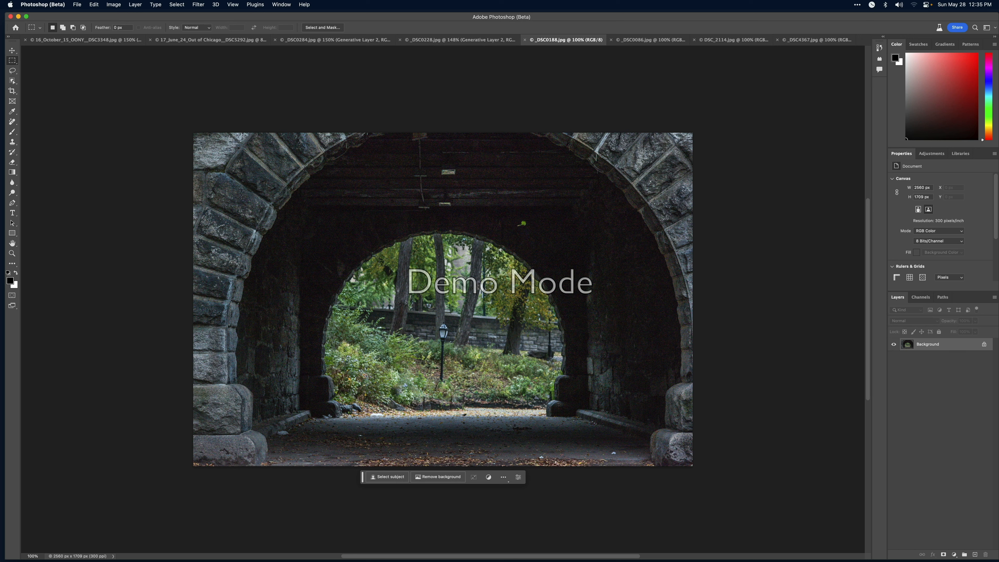
drag(388, 307, 530, 467)
drag(346, 303, 535, 467)
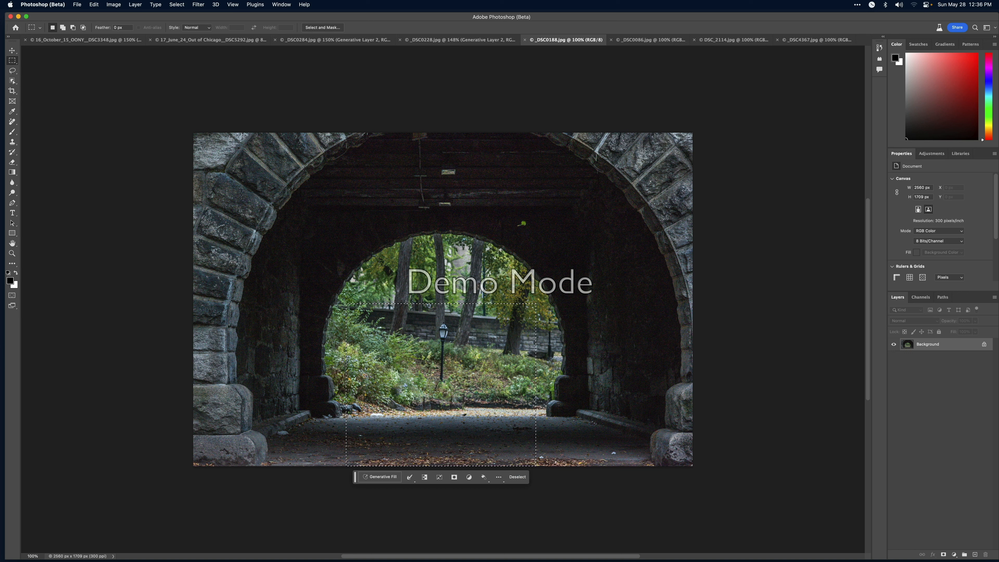
click(380, 477)
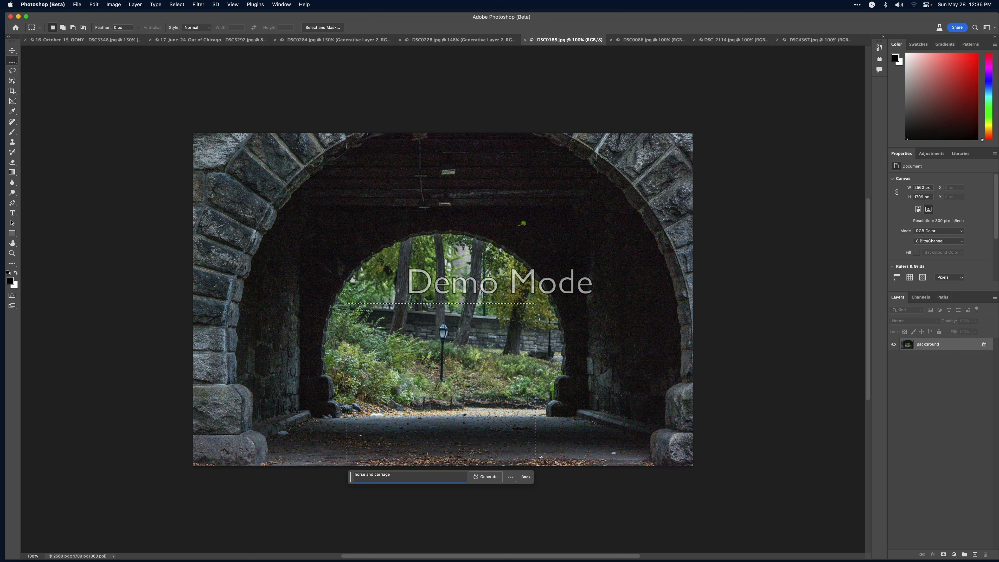
key(Return)
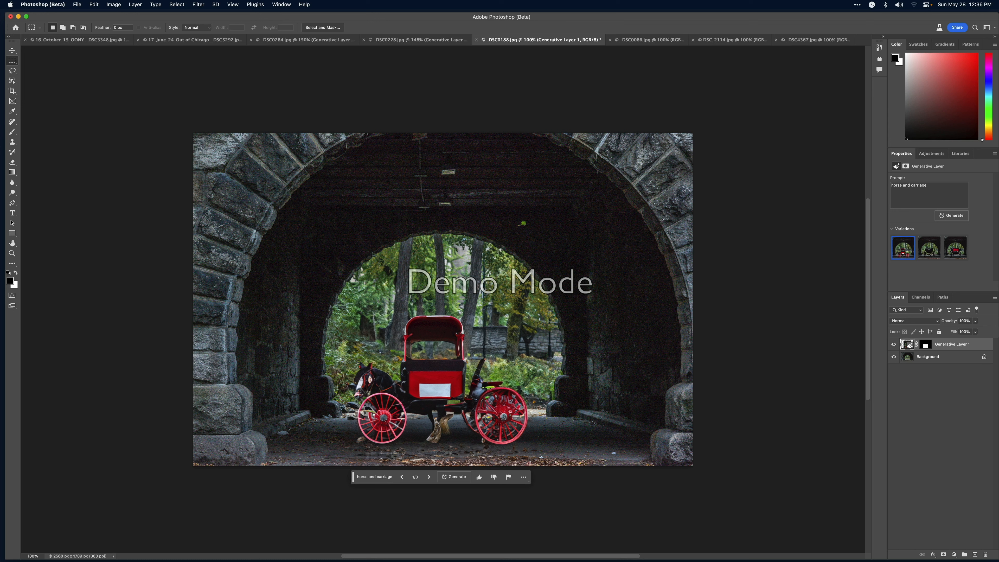
Step: Compare the three "horse and carriage" variations, return to the first one, and hide its generative layer
click(929, 247)
click(956, 247)
click(903, 247)
click(894, 345)
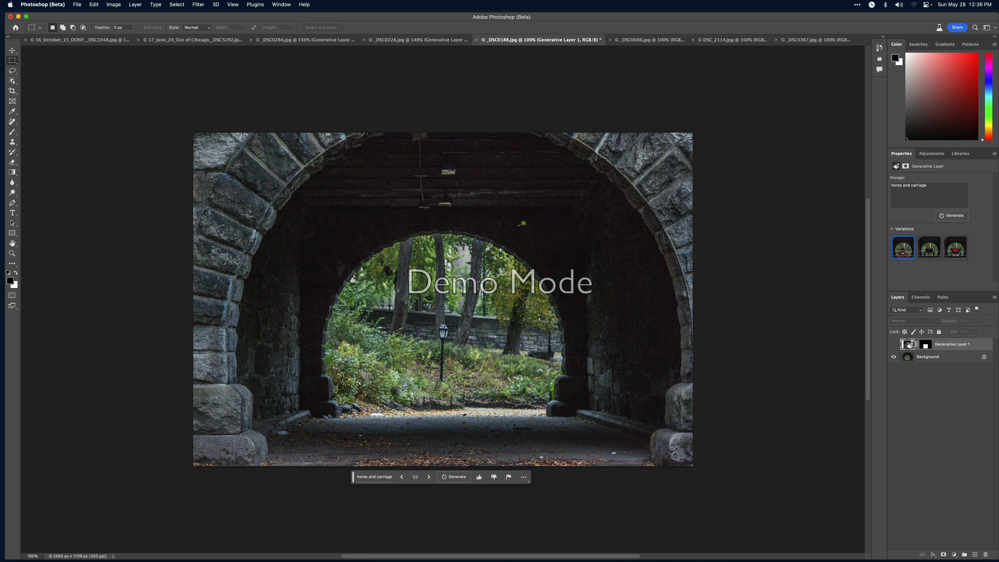
Step: Select a narrower rectangle over the lamp post and tunnel path, and run Generative Fill with the prompt "horse"
mouse_move(385, 301)
mouse_down()
mouse_move(527, 417)
mouse_move(534, 460)
mouse_up()
click(398, 476)
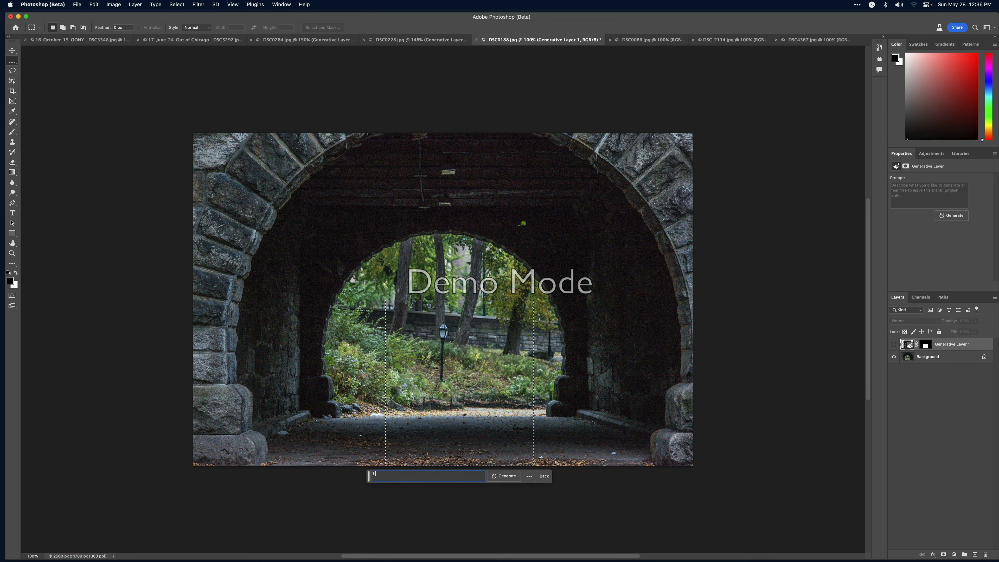
text(large)
key(BackSpace)
key(BackSpace)
key(BackSpace)
key(BackSpace)
key(BackSpace)
text(horse)
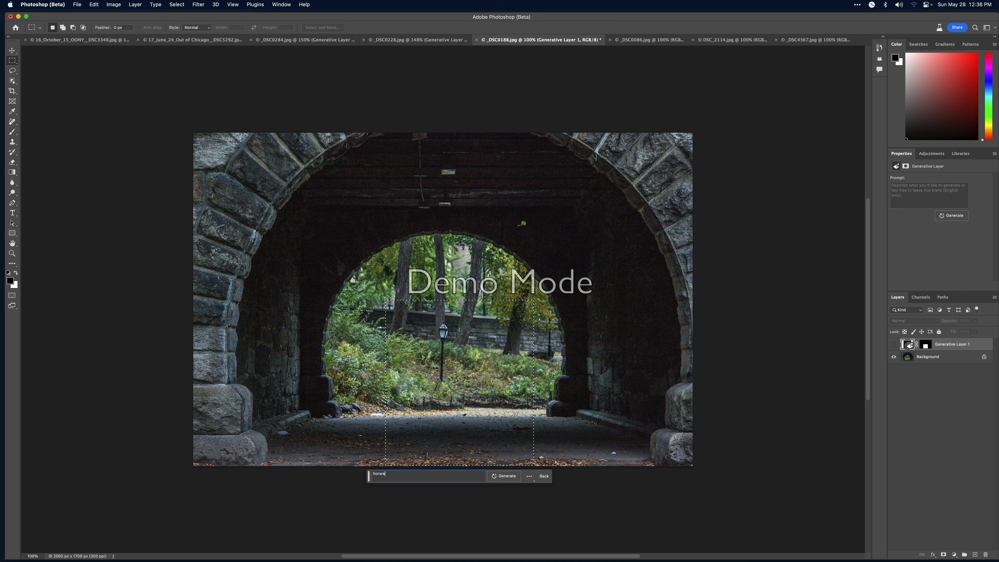
key(Return)
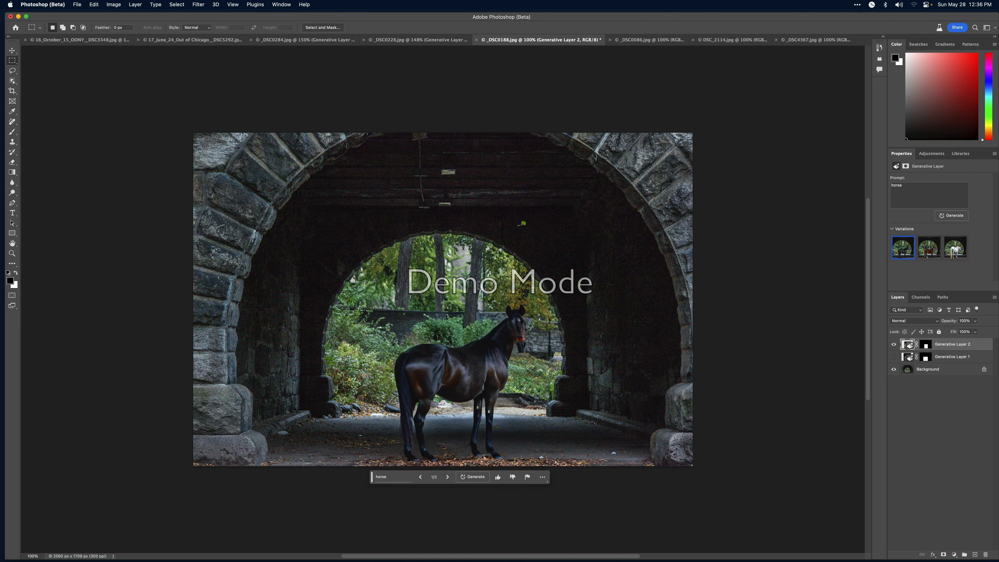
Step: Compare the three "horse" variations, return to the first one, and generate another set from the same prompt
click(929, 247)
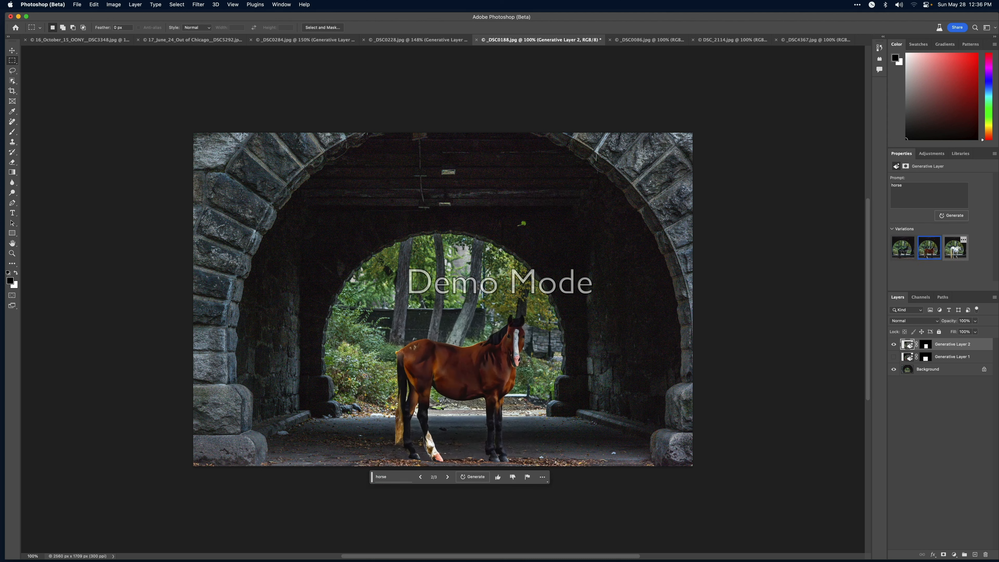
click(956, 247)
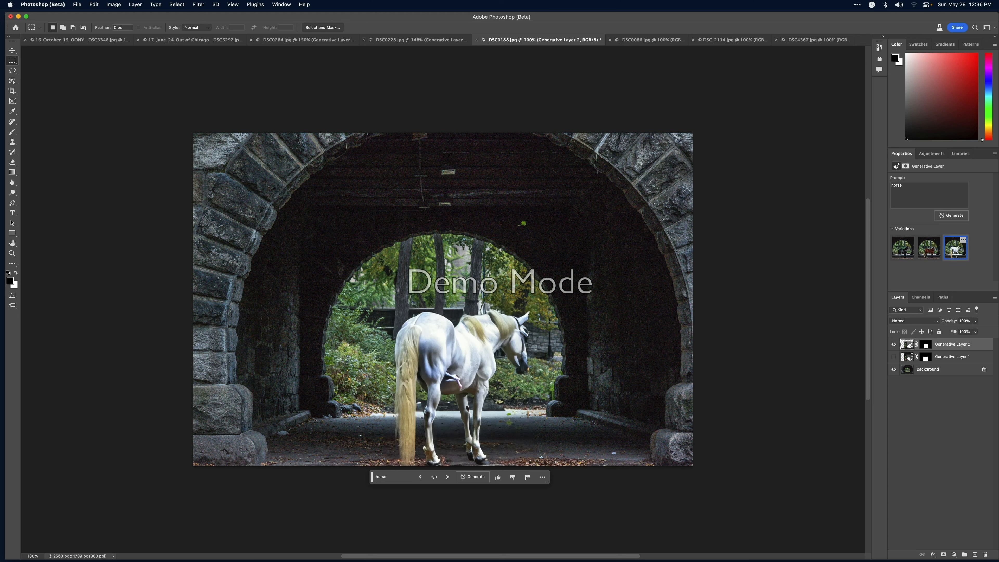
click(903, 247)
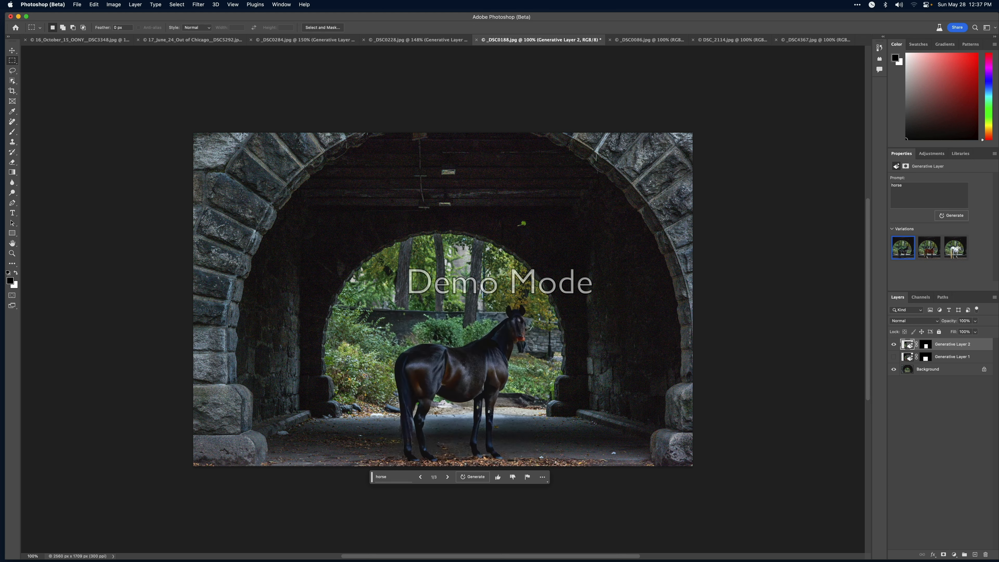
click(473, 477)
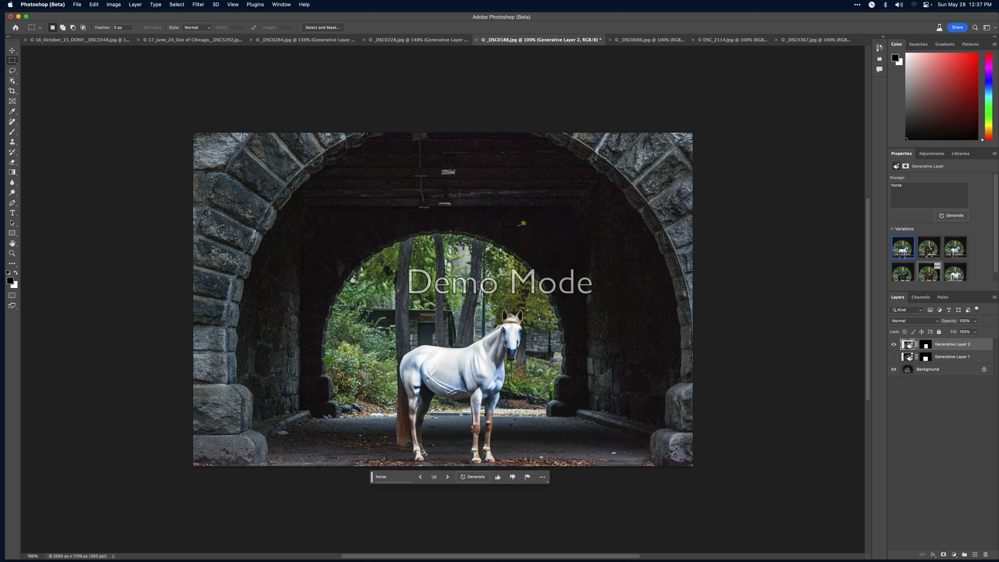
Step: Compare the new and earlier "horse" variations and choose the fourth one, the black horse
click(903, 272)
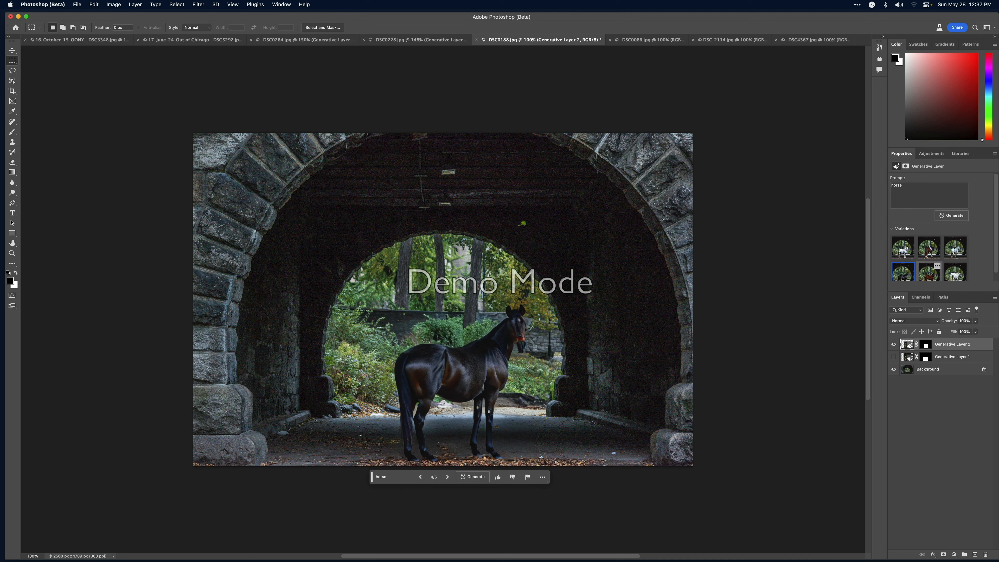
click(928, 271)
click(929, 247)
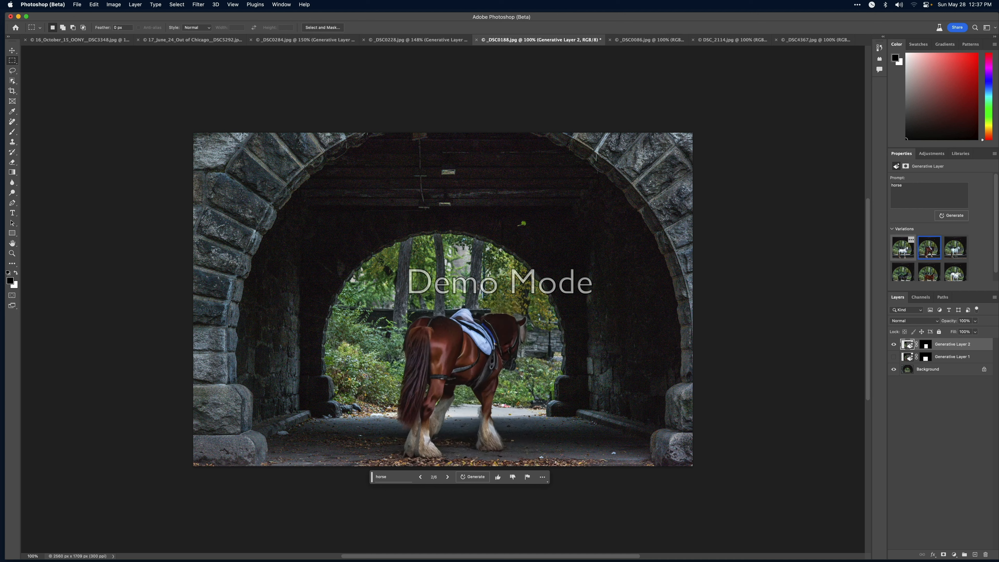
click(903, 247)
click(955, 247)
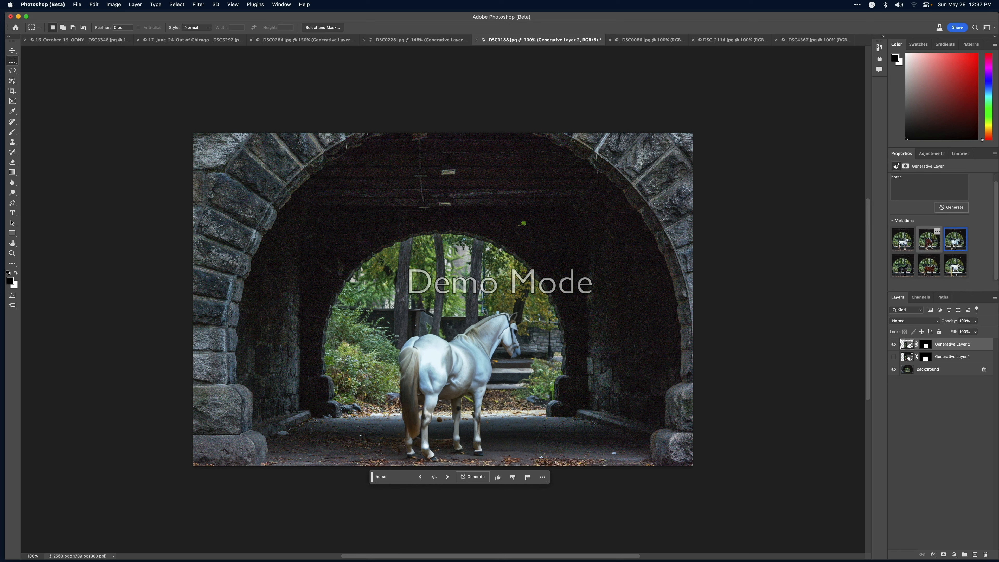
click(929, 239)
click(903, 239)
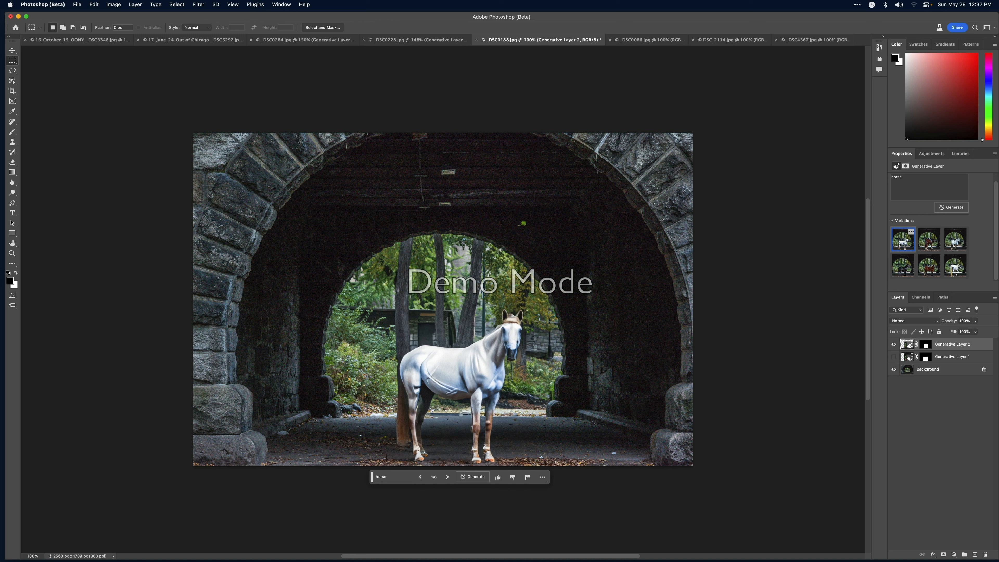
click(929, 266)
click(903, 267)
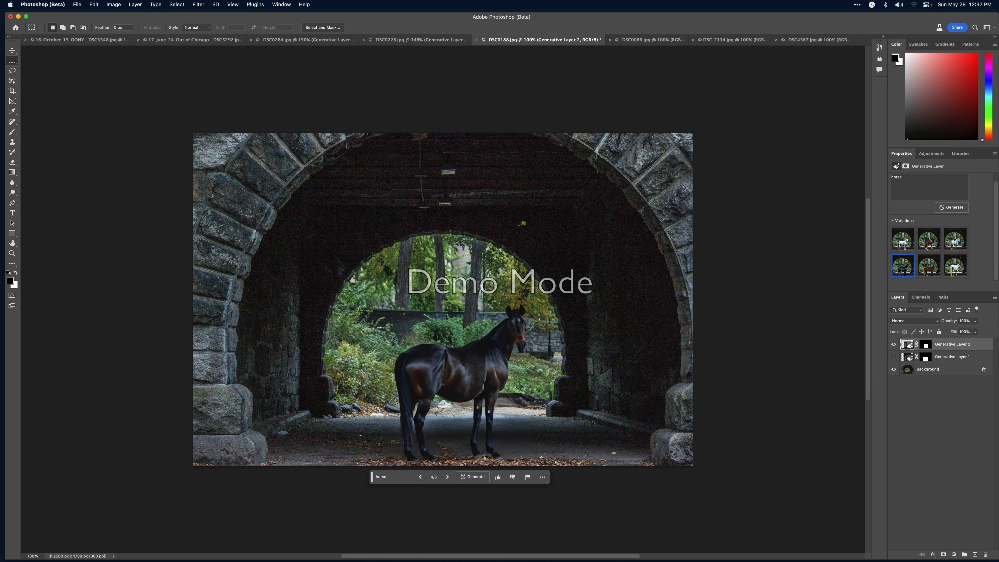
Step: Toggle the horse layer's visibility to compare the tunnel with and without the black horse
click(893, 345)
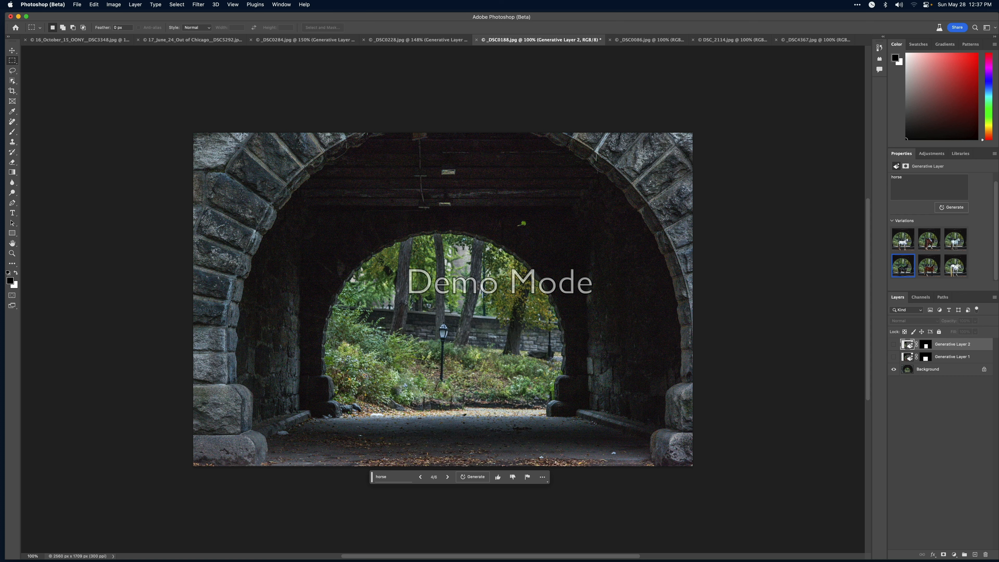
click(894, 345)
click(894, 344)
click(894, 345)
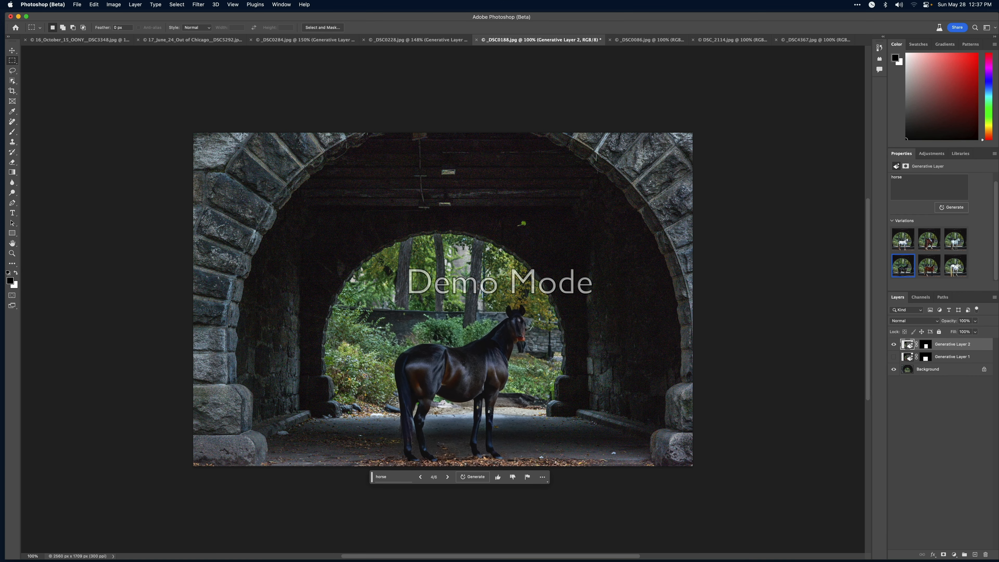
Step: Hide the horse layer, select a small rectangle around the lamp post on the Background layer, and run Generative Fill with "couple kissing"
click(894, 345)
click(934, 369)
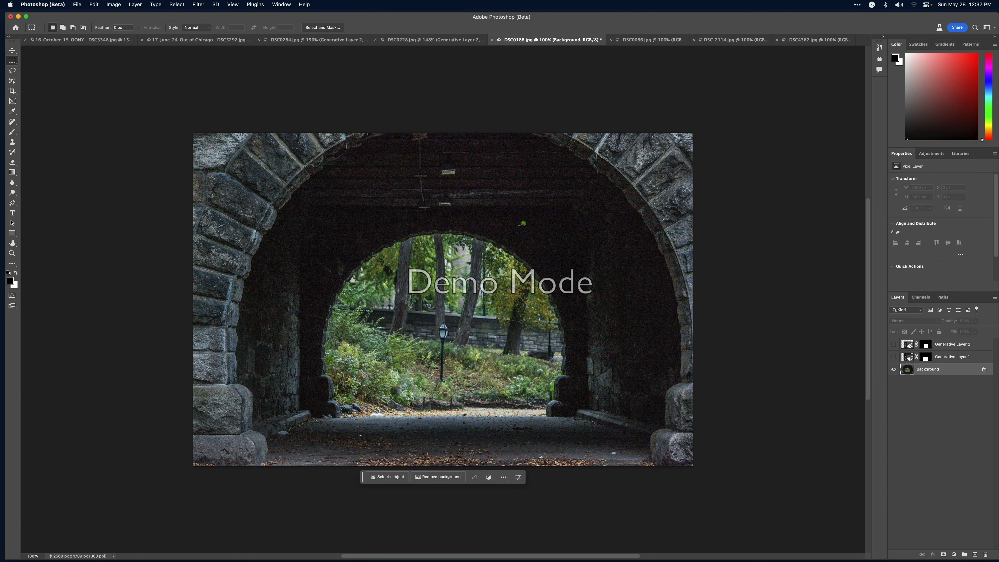
drag(422, 309, 475, 402)
click(387, 413)
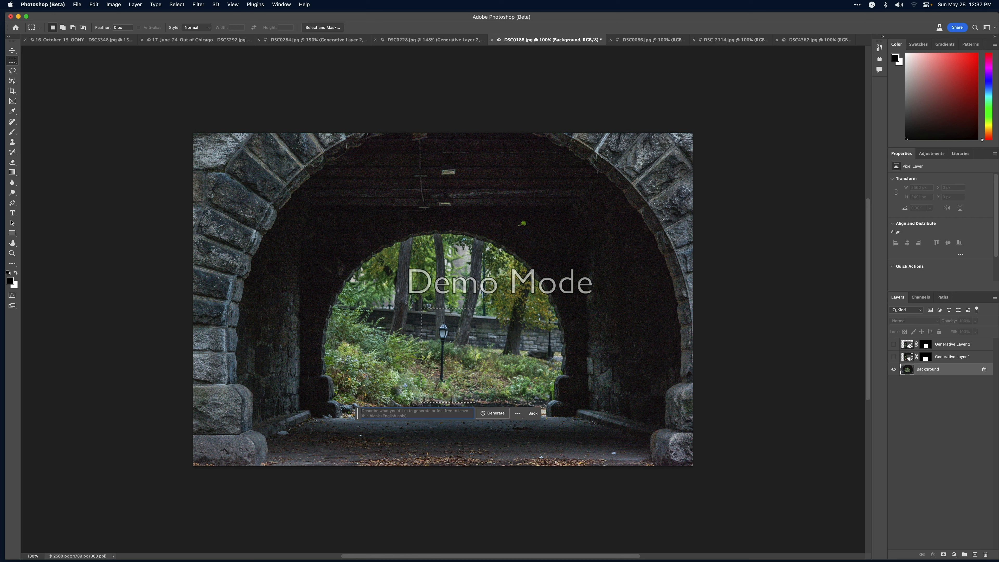
text(co)
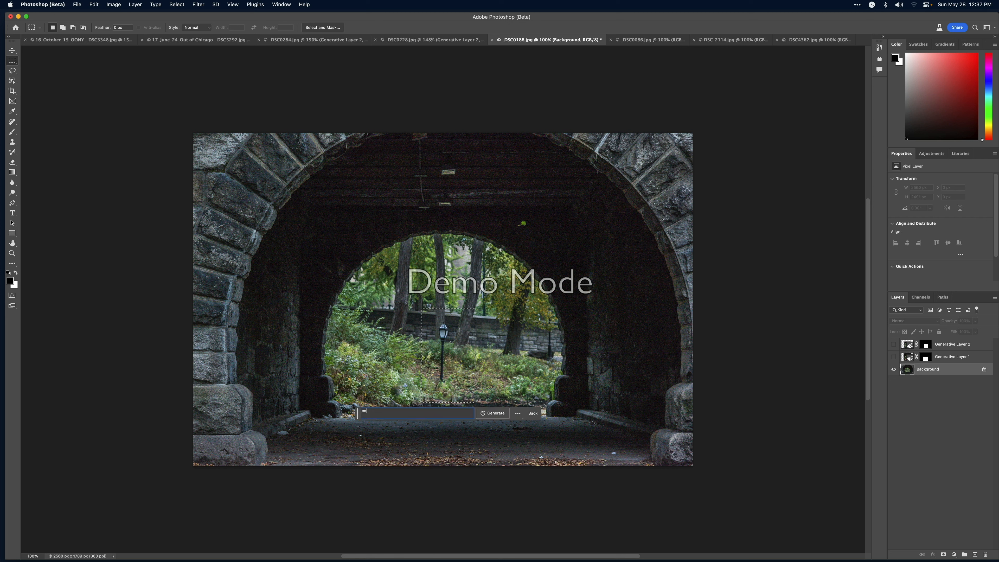
text(uple kissin)
key(Return)
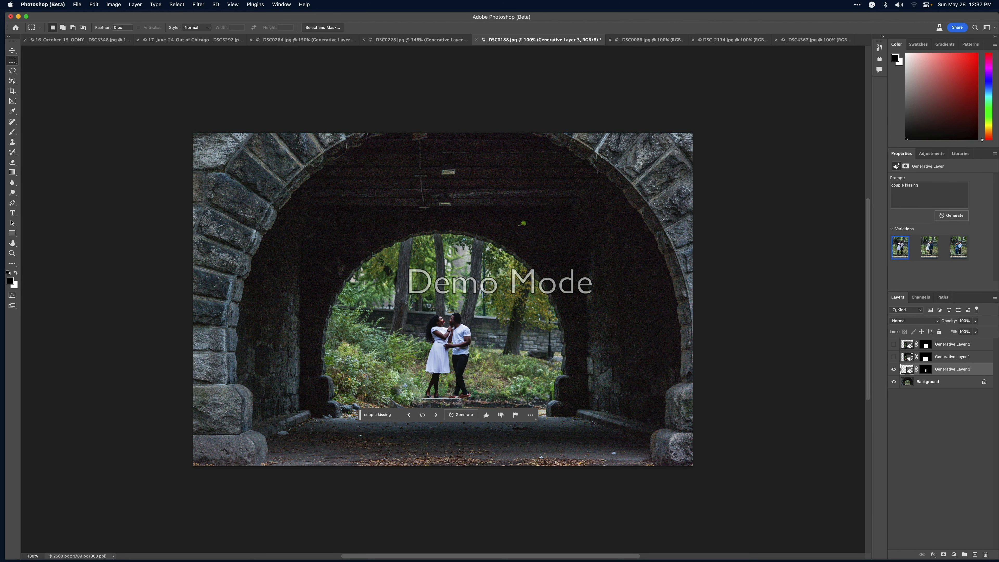
Step: Compare the "couple kissing" variations on Generative Layer 3 and choose the second one, with the white dress and dark suit
click(940, 382)
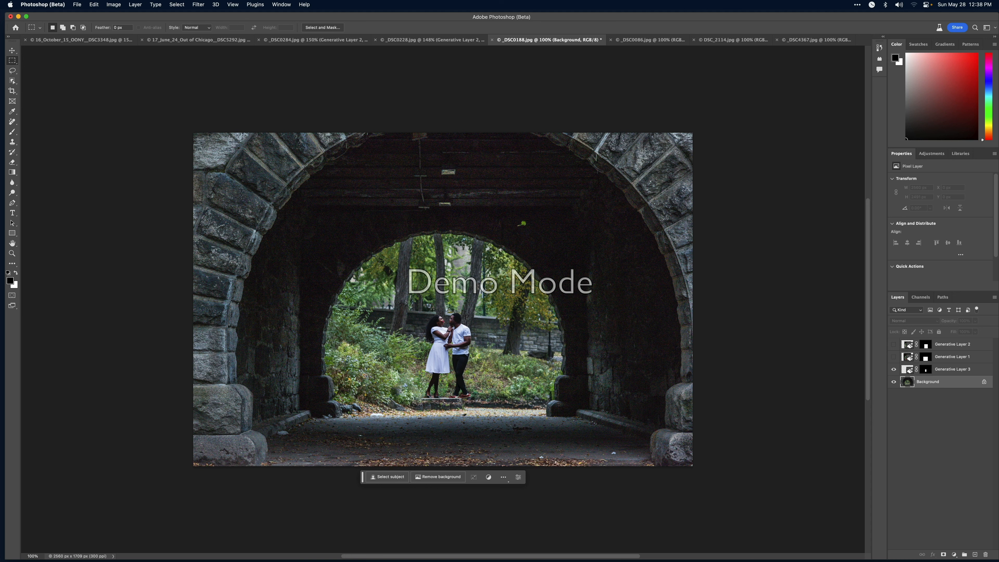
click(952, 369)
click(929, 247)
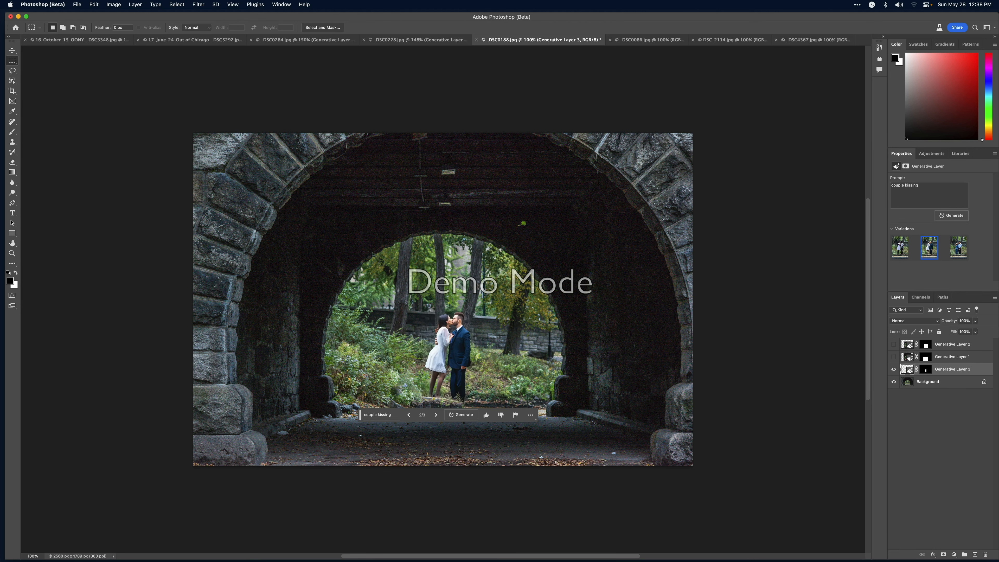
click(958, 247)
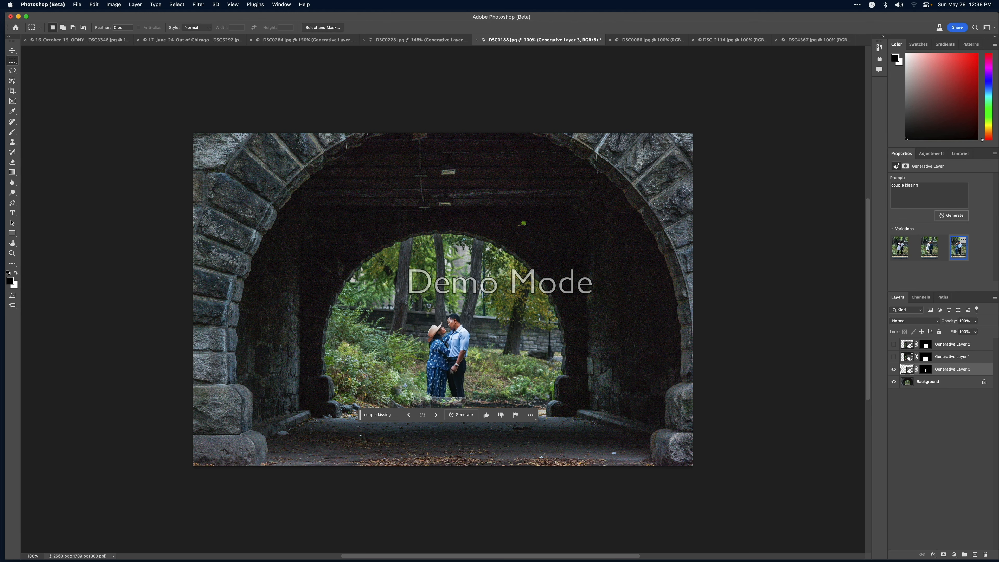
click(929, 248)
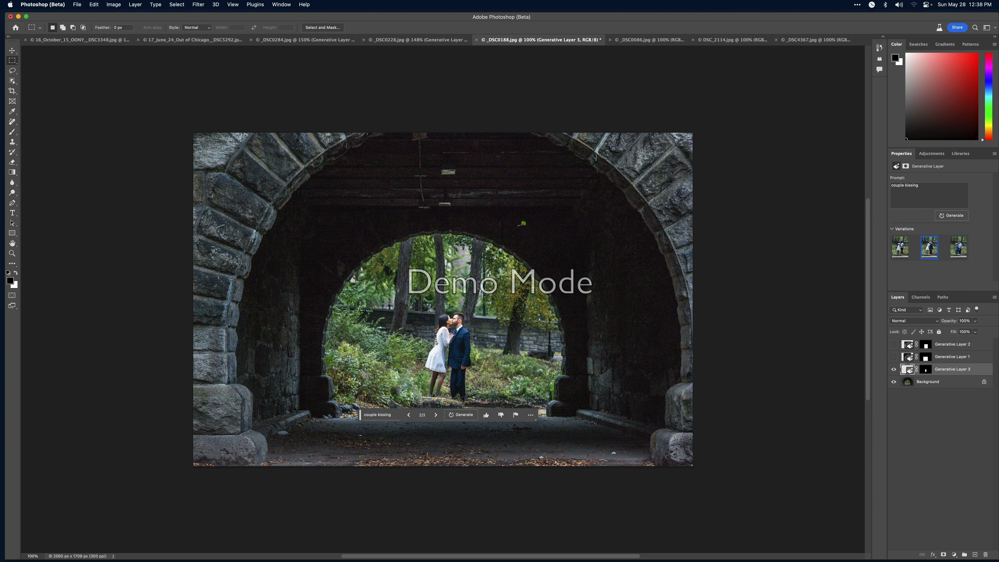
Step: Inspect the generated couple's faces, hands and clothing up close, and return to the 100% view
key(super+plus)
key(super+plus)
key(super+plus)
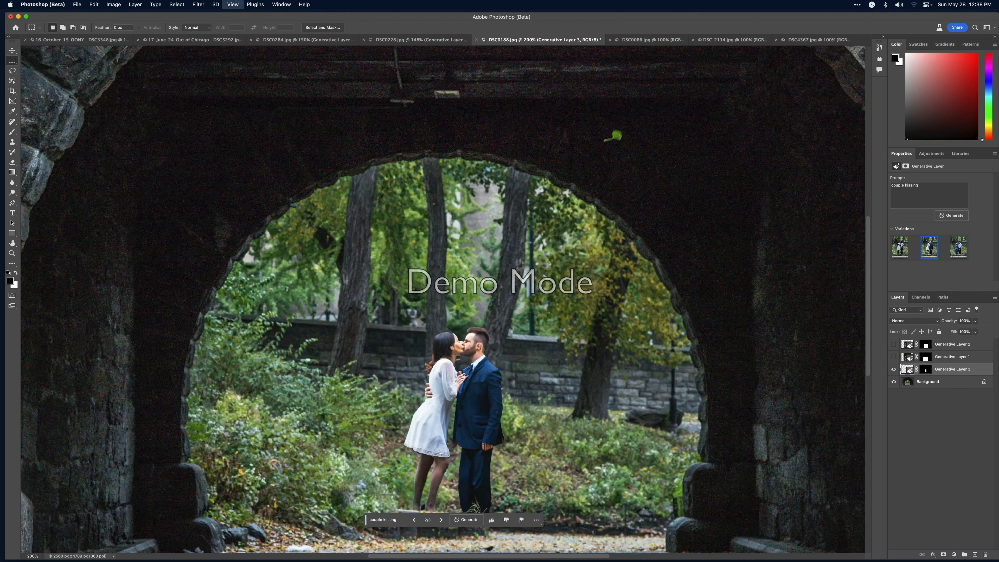
scroll(443, 299, down, 5)
key(super+plus)
scroll(443, 300, up, 1)
scroll(443, 299, right, 1)
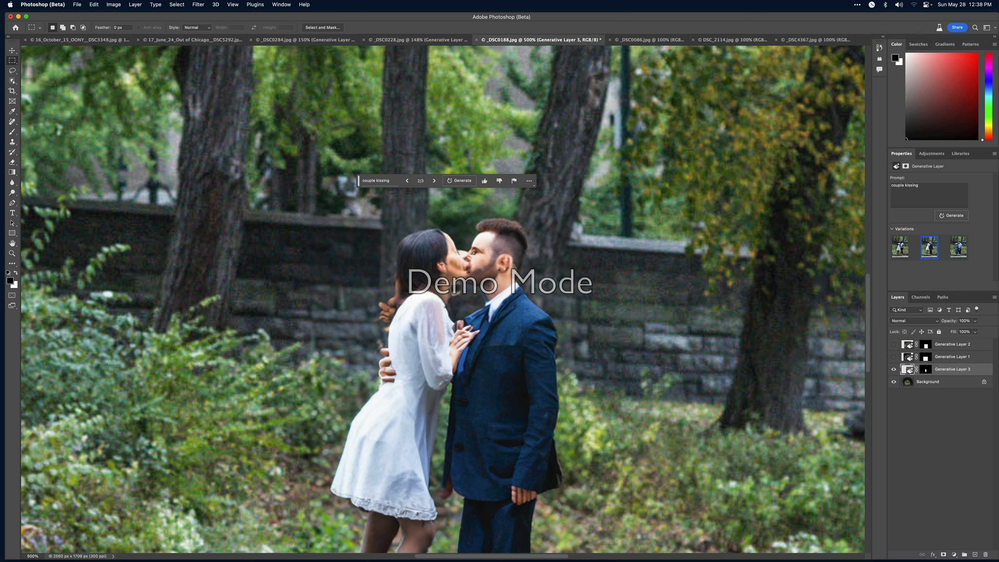
key(super+1)
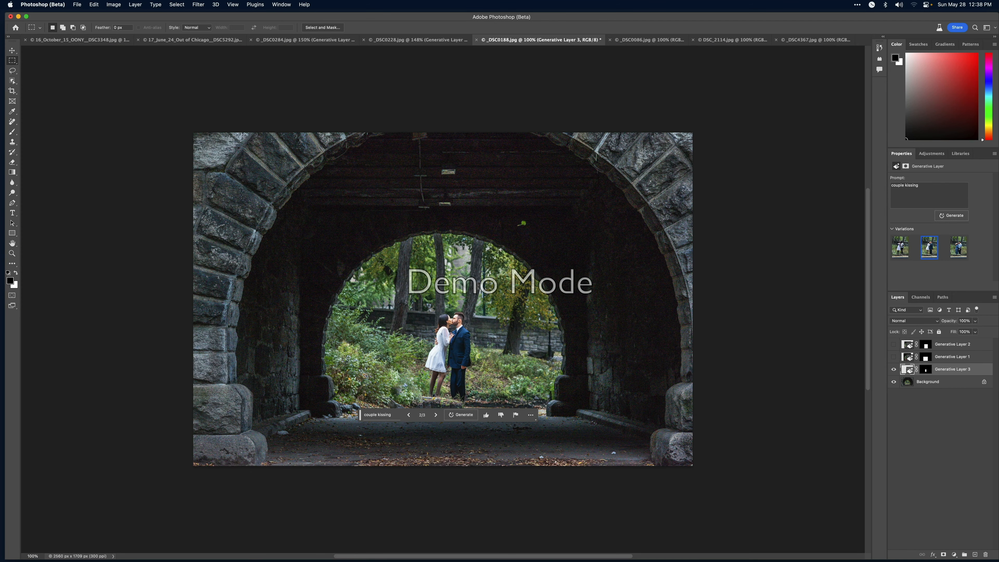
Step: In _DSC0086.jpg, lasso the coffee cup and surrounding stone steps, and run Generative Fill with "cat drinking water"
key(ctrl+Tab)
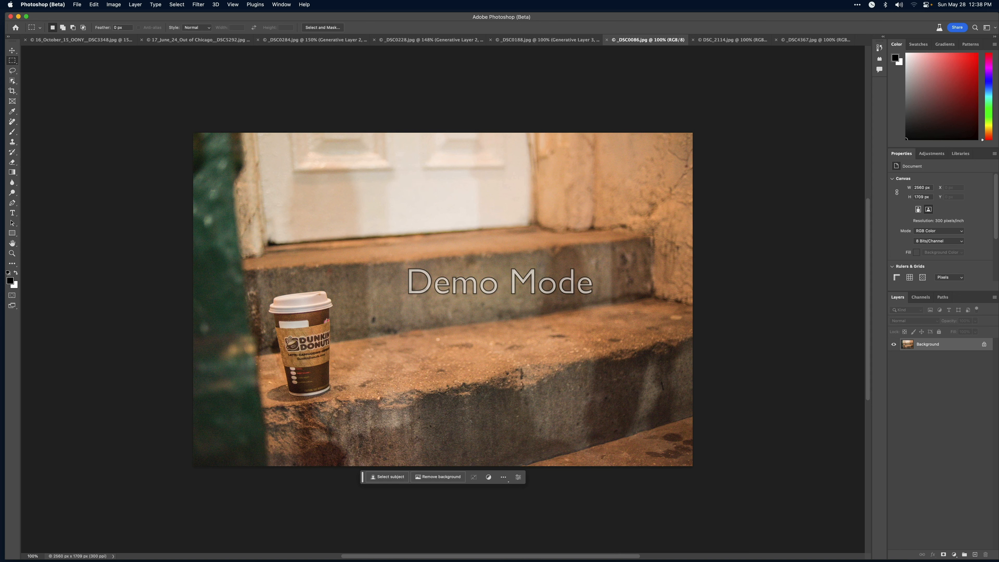
key(l)
mouse_move(515, 239)
mouse_down()
mouse_move(305, 264)
mouse_move(256, 304)
mouse_move(282, 379)
mouse_move(512, 416)
mouse_move(753, 376)
mouse_move(635, 276)
mouse_move(438, 263)
mouse_up()
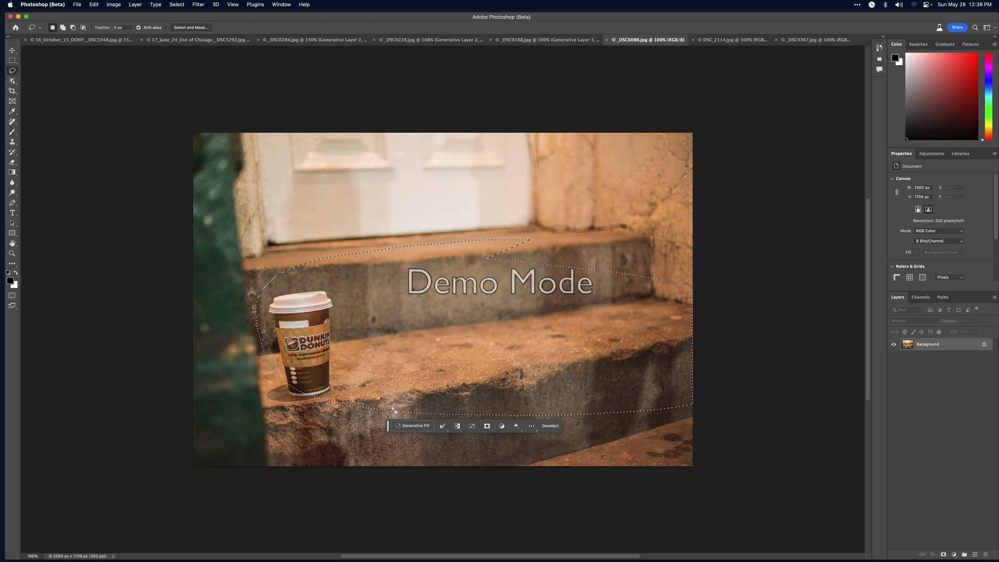
click(413, 426)
text(cat drikning)
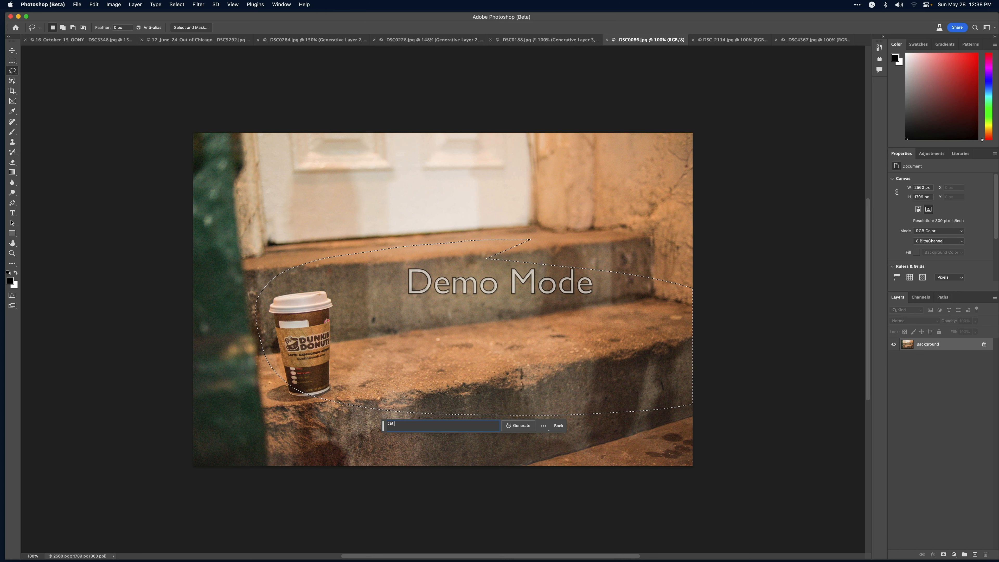
key(BackSpace)
key(BackSpace)
key(BackSpace)
key(BackSpace)
key(BackSpace)
text(nking wate)
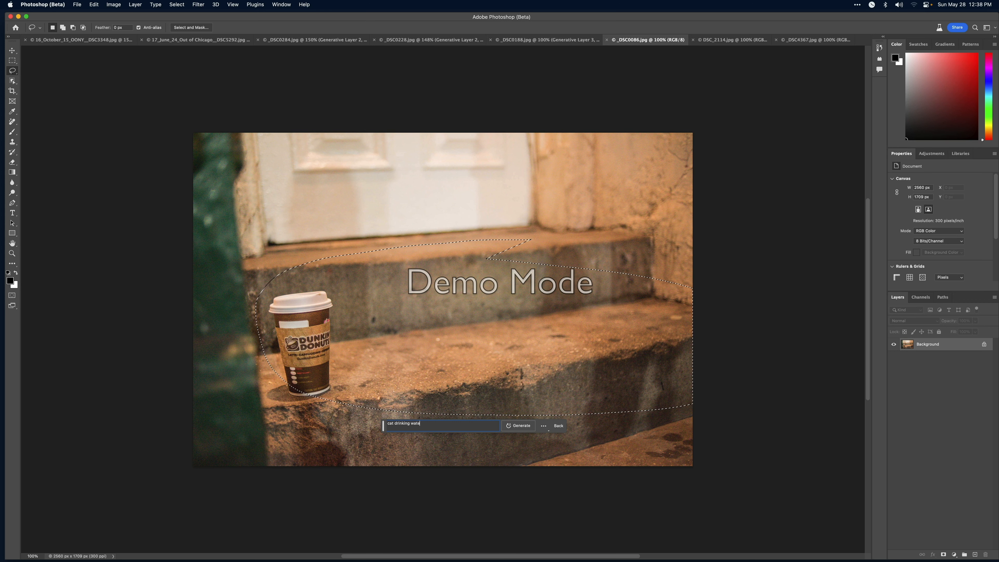
key(Return)
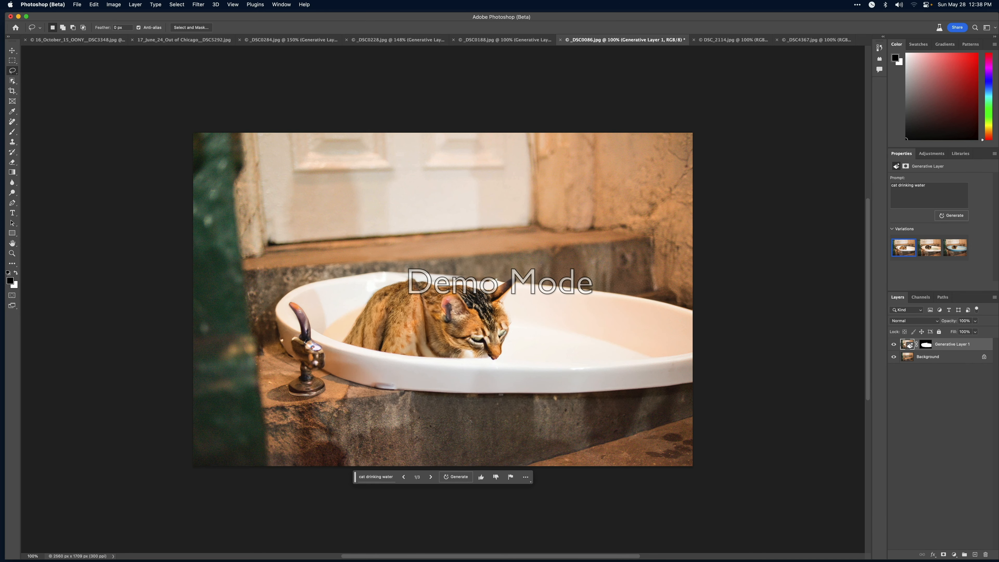
Step: Compare the "cat drinking water" variations, choose the third one with the blue basin, and hide Generative Layer 1
click(929, 248)
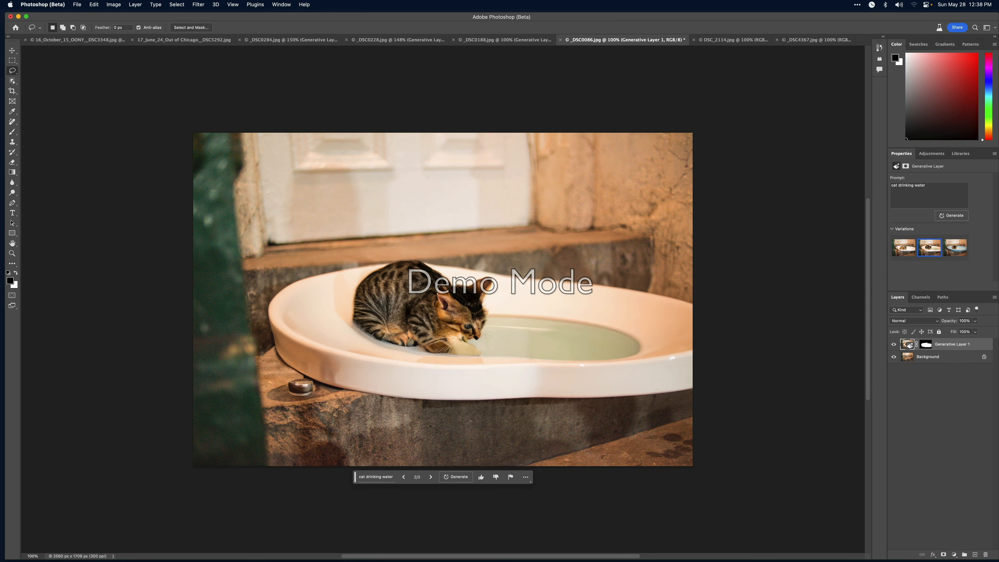
click(956, 247)
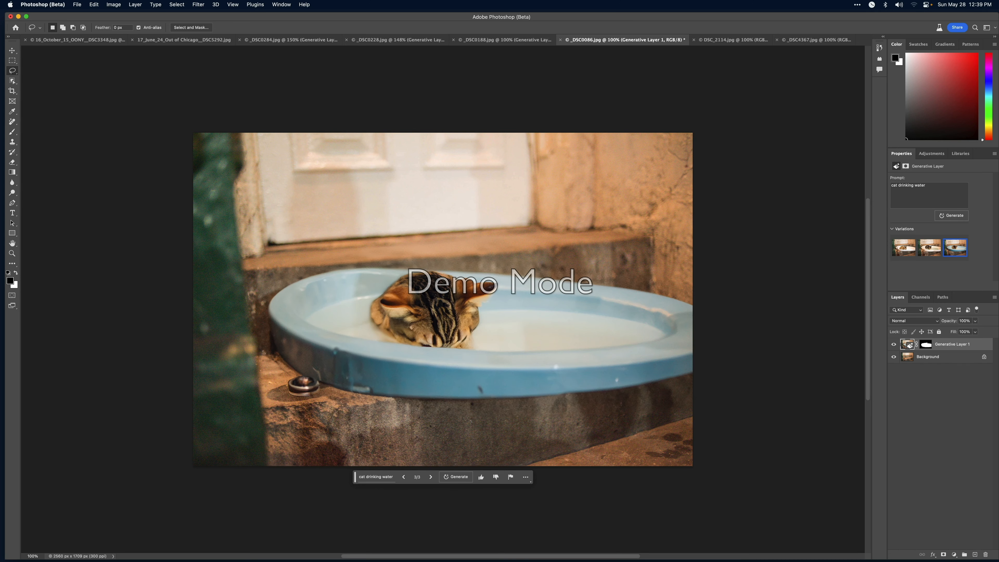
click(893, 344)
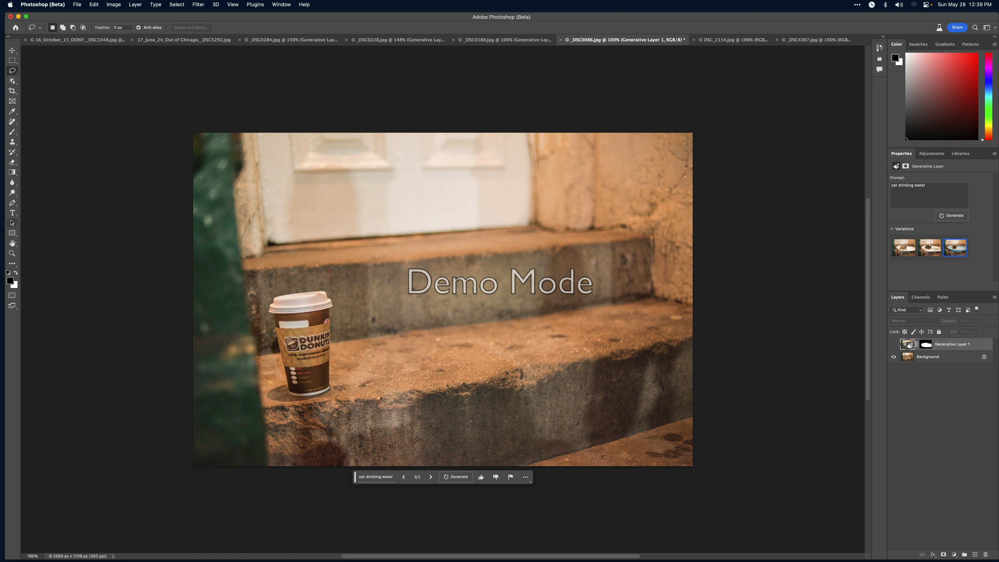
Step: Remove the coffee cup from the Background layer with the Remove tool
click(12, 121)
click(12, 122)
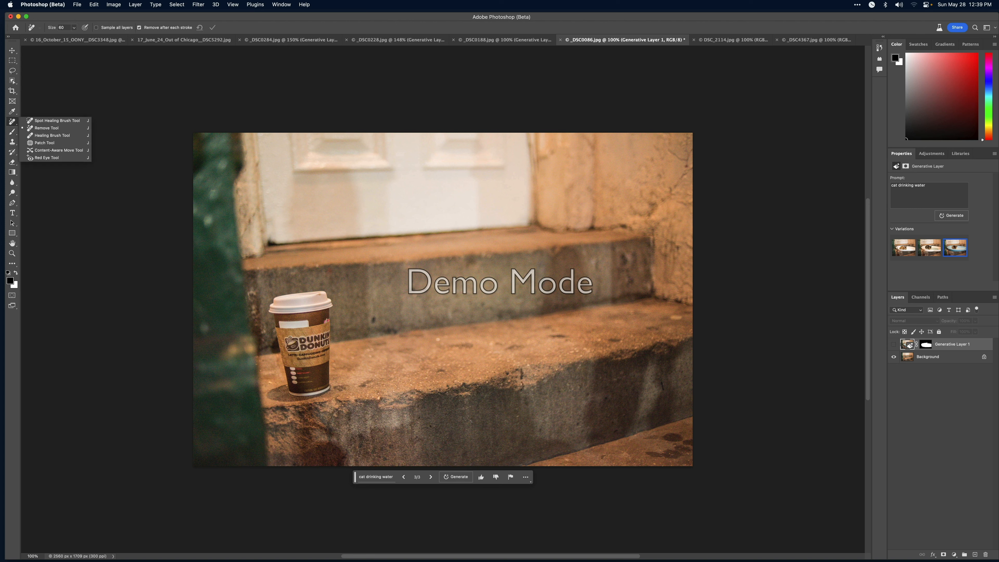
click(43, 129)
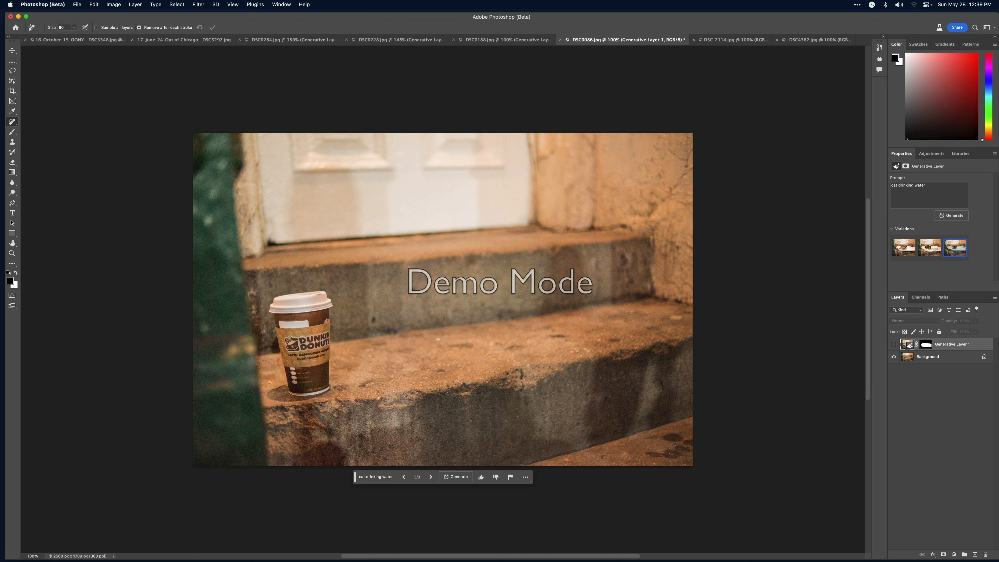
click(933, 357)
mouse_move(319, 394)
mouse_down()
mouse_move(302, 402)
mouse_move(264, 392)
mouse_move(293, 382)
mouse_move(330, 394)
mouse_move(318, 333)
mouse_move(325, 303)
mouse_move(293, 293)
mouse_move(272, 304)
mouse_move(284, 377)
mouse_move(292, 346)
mouse_move(281, 306)
mouse_move(311, 304)
mouse_move(309, 364)
mouse_move(298, 311)
mouse_up()
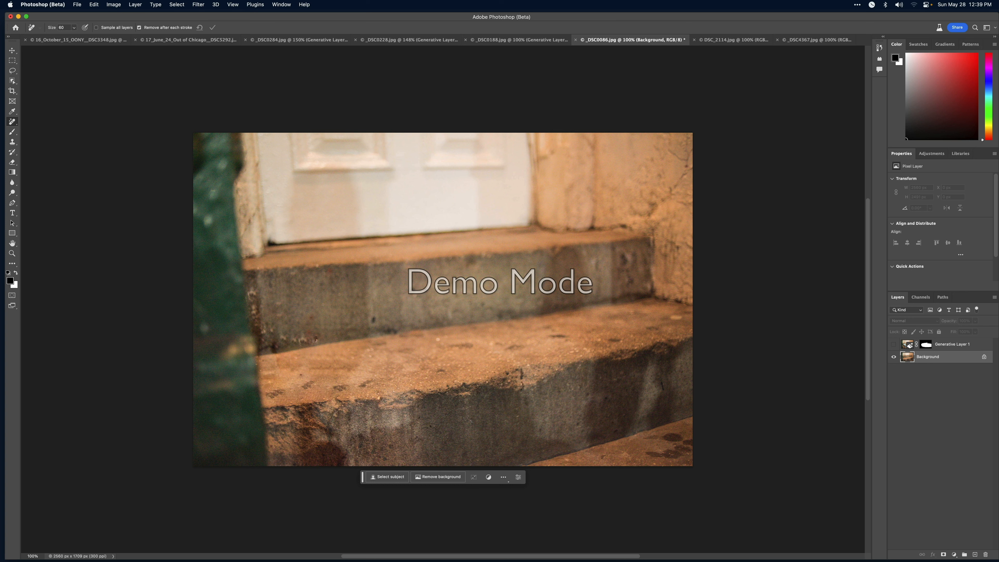
Step: Lasso a large area across the middle of the empty stone steps and run Generative Fill with "sleeping cat"
key(v)
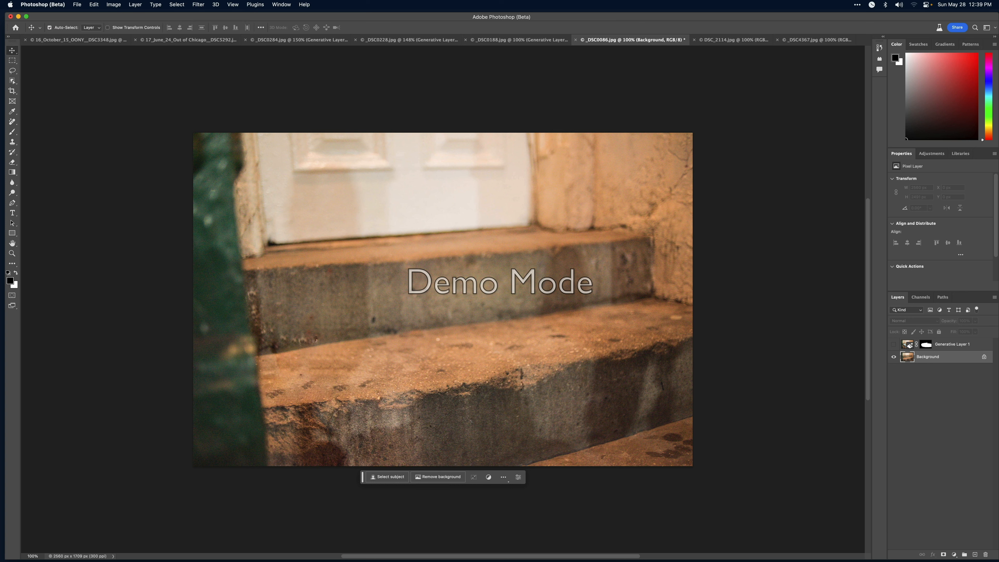
drag(525, 241, 234, 428)
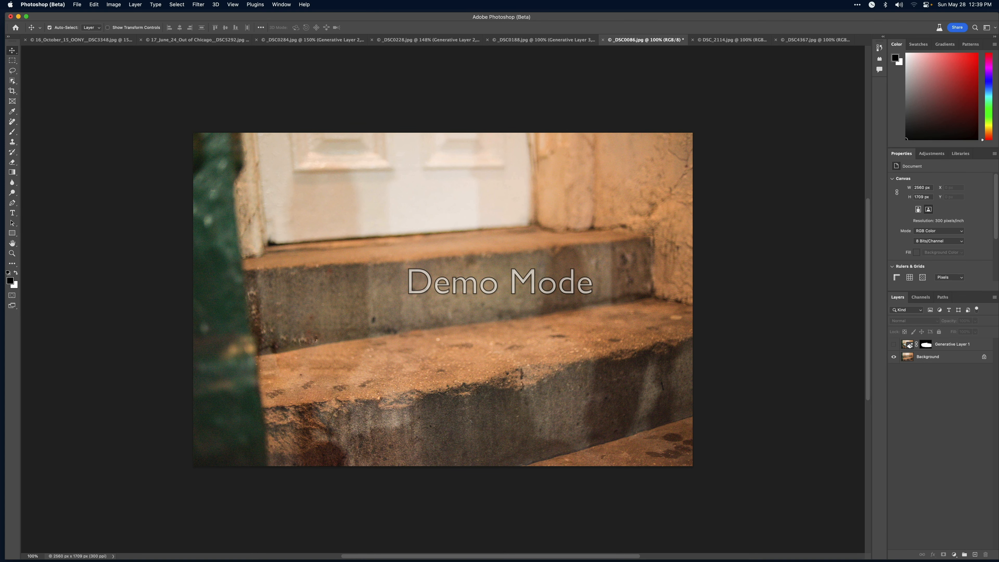
key(l)
mouse_move(301, 255)
mouse_down()
mouse_move(414, 256)
mouse_move(626, 372)
mouse_move(373, 444)
mouse_move(299, 254)
mouse_up()
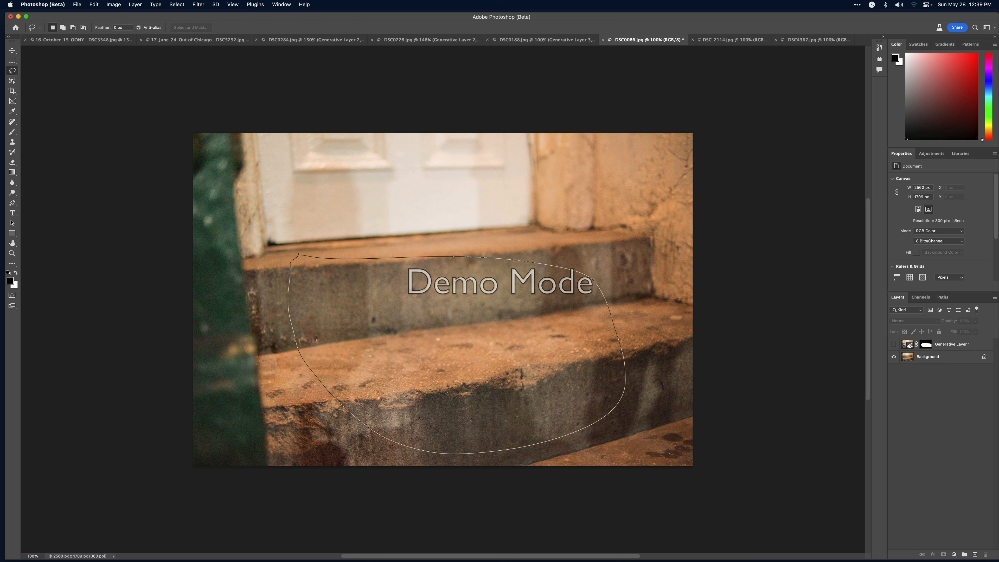
key(e)
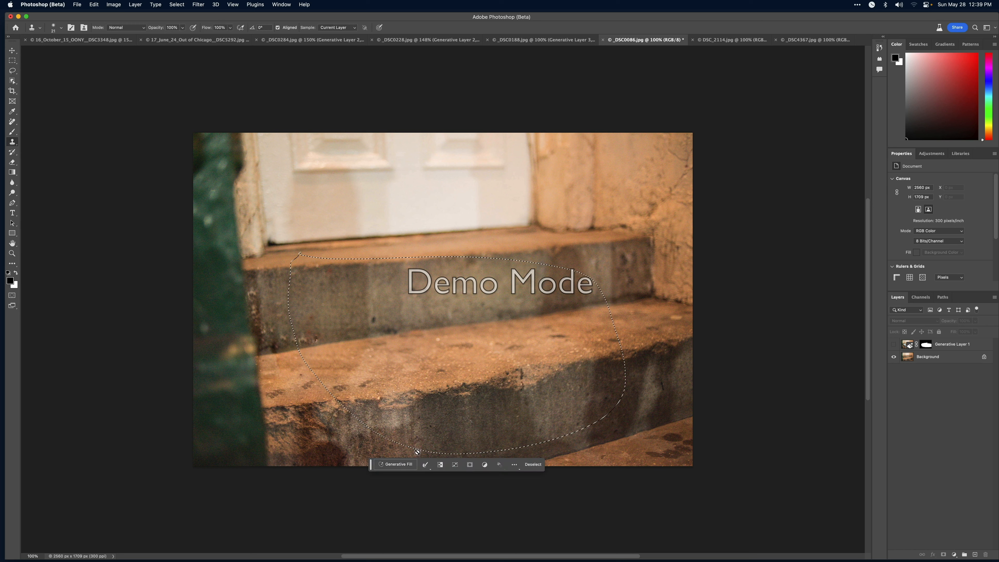
click(417, 451)
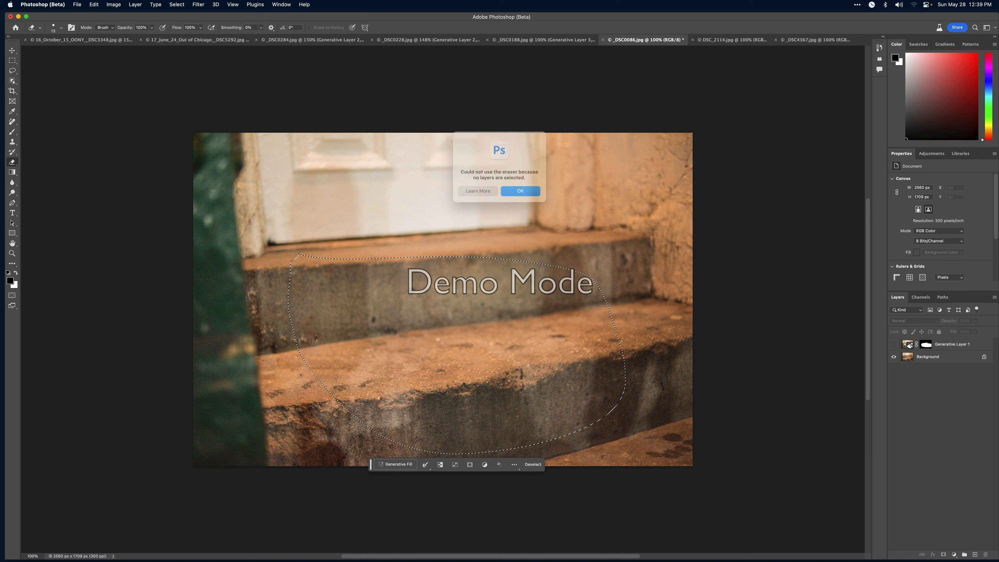
key(Return)
click(396, 464)
text(sleeping cat)
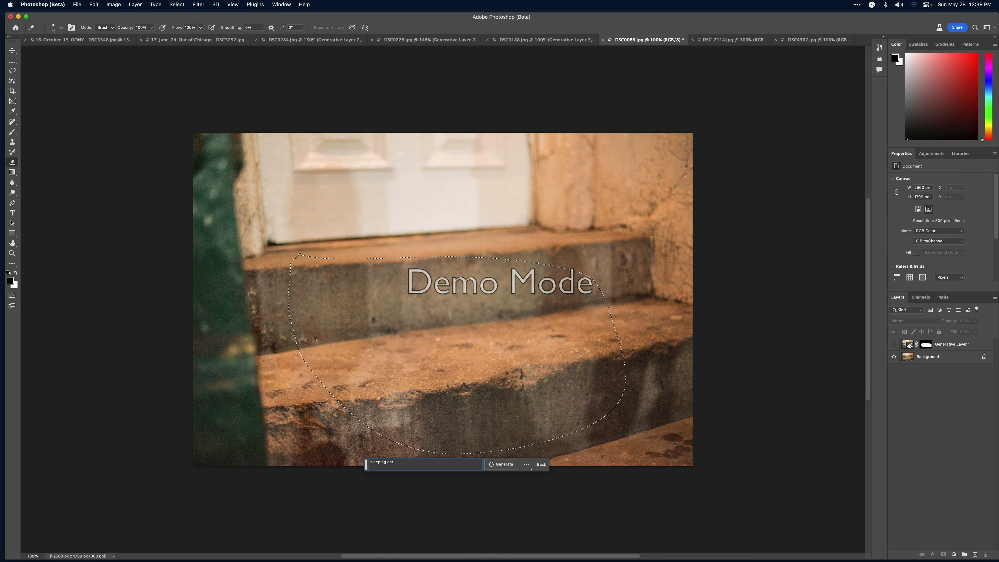
key(Return)
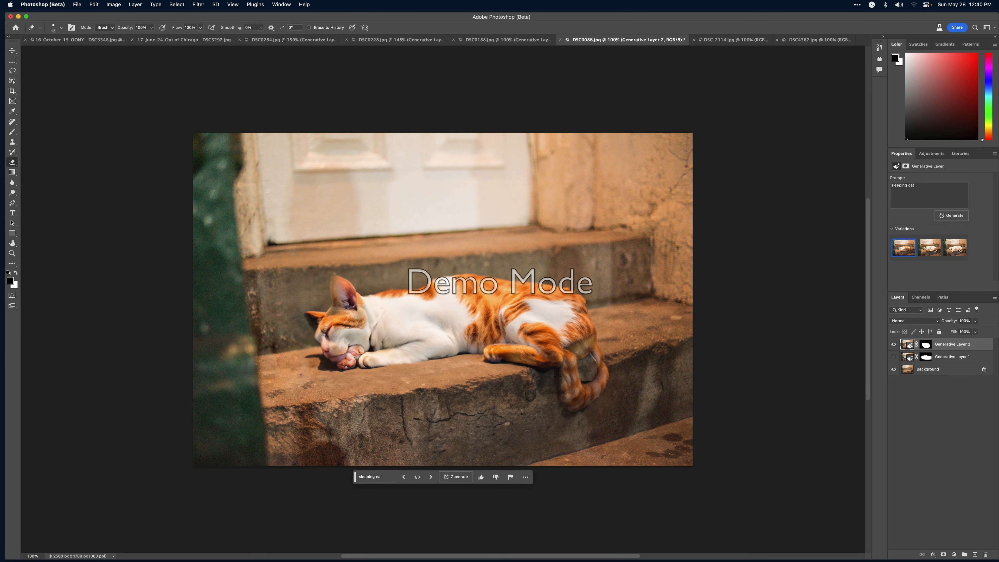
Step: Review the "sleeping cat" variations, generate another set, and choose the new orange-and-white cat with its front paw stretched out
click(929, 247)
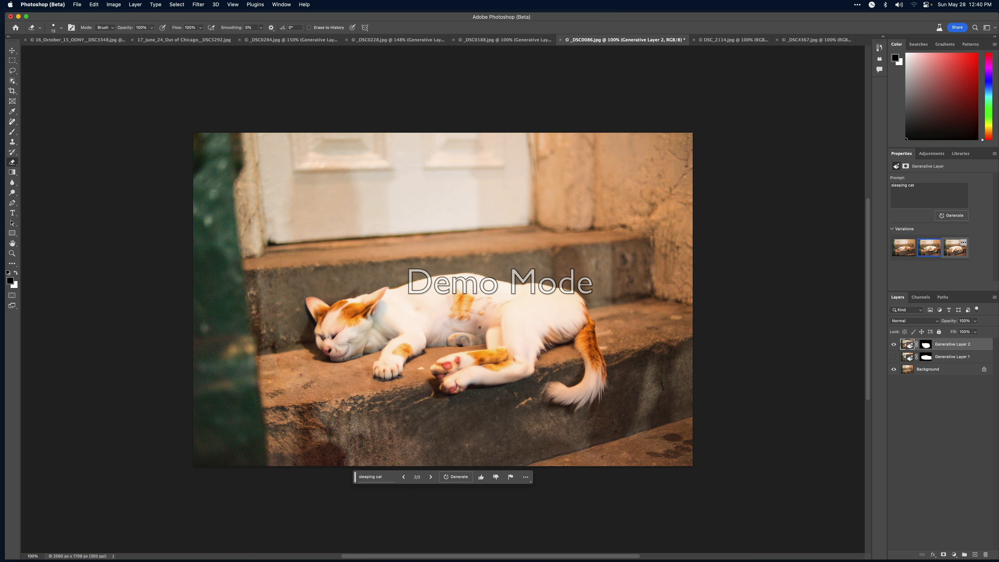
click(956, 248)
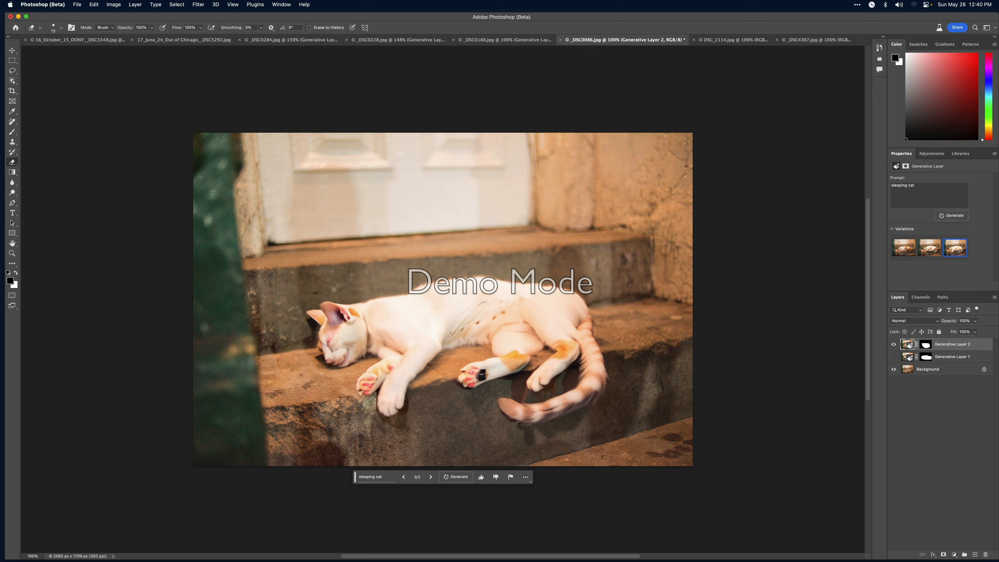
click(951, 215)
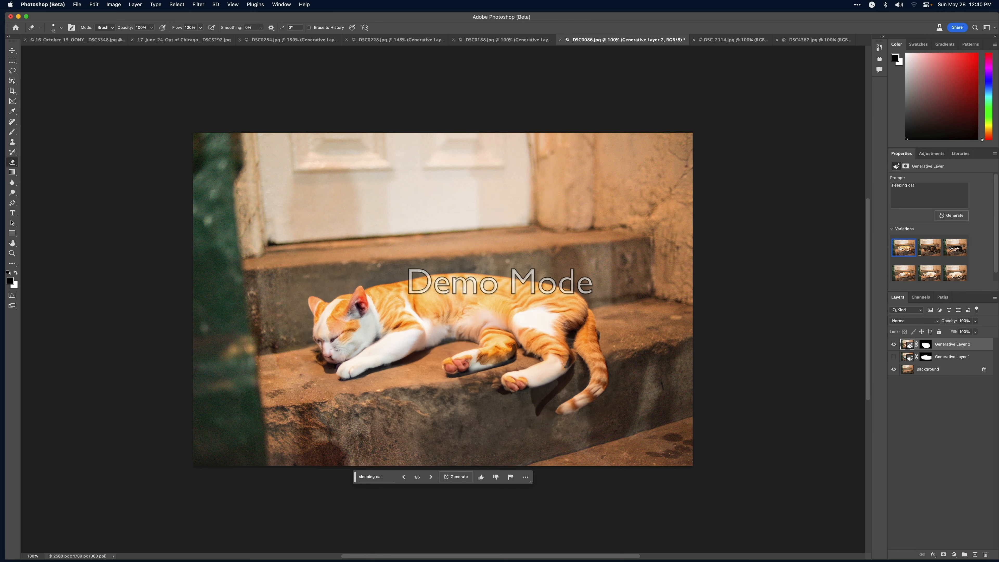
click(929, 248)
click(955, 248)
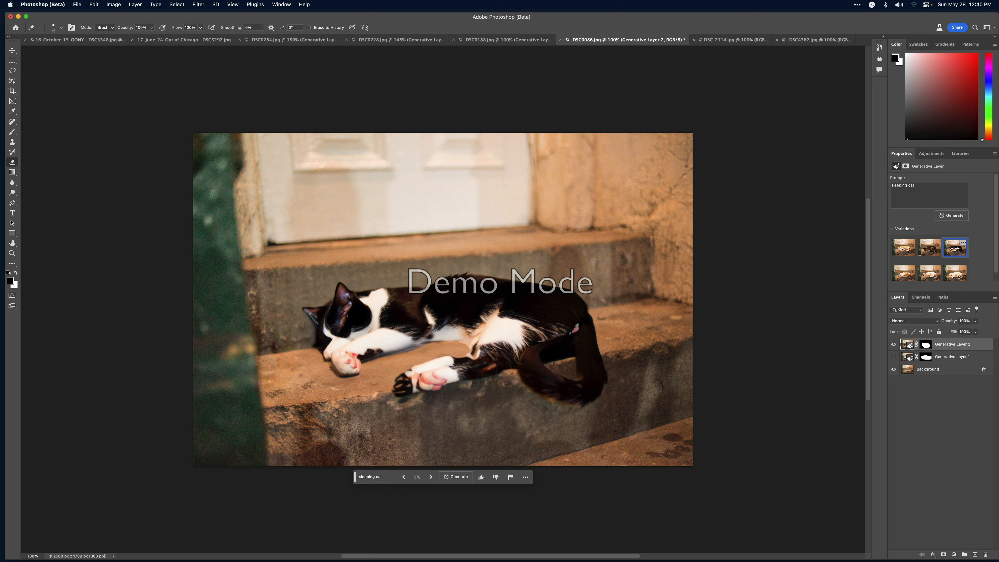
click(903, 248)
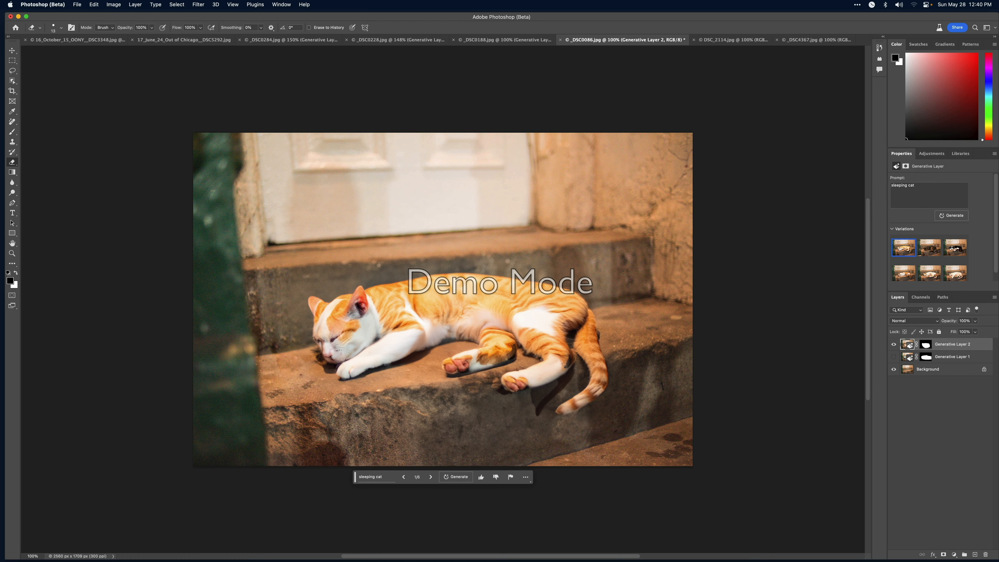
Step: Try to extend the canvas above and below the sleeping cat photo with the Crop tool from the Background layer
key(c)
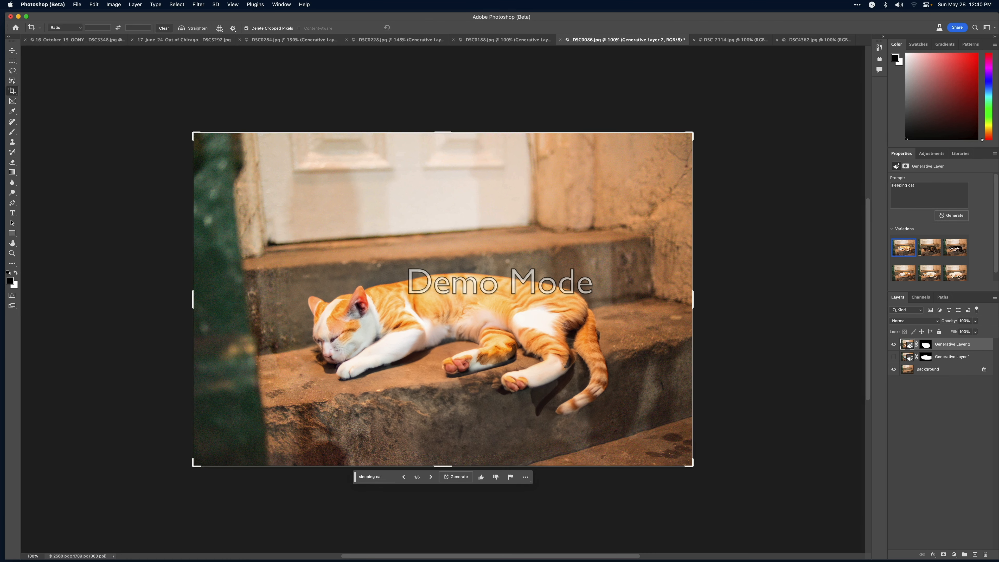
click(936, 369)
drag(442, 466, 443, 499)
drag(443, 101, 443, 70)
key(Return)
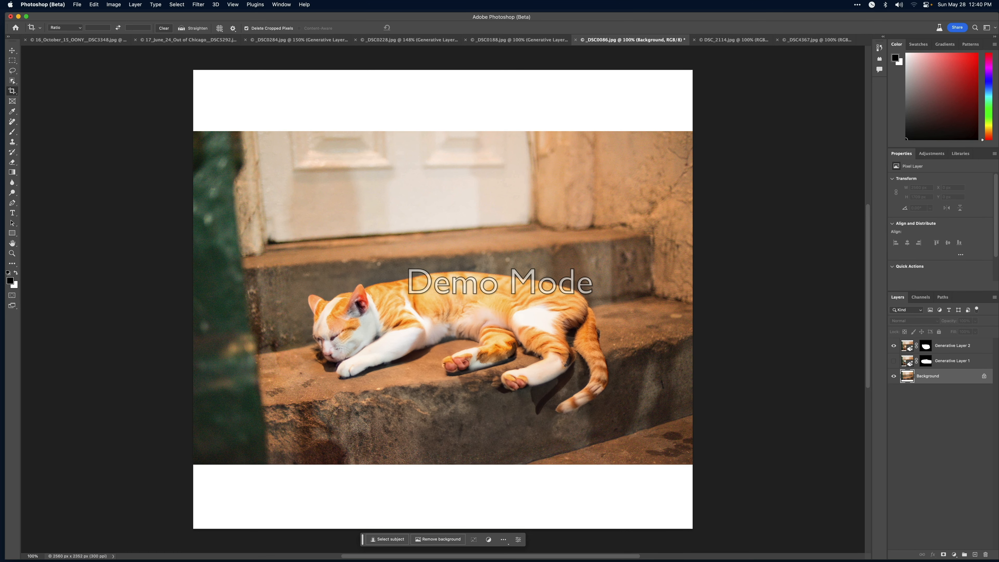
key(super+z)
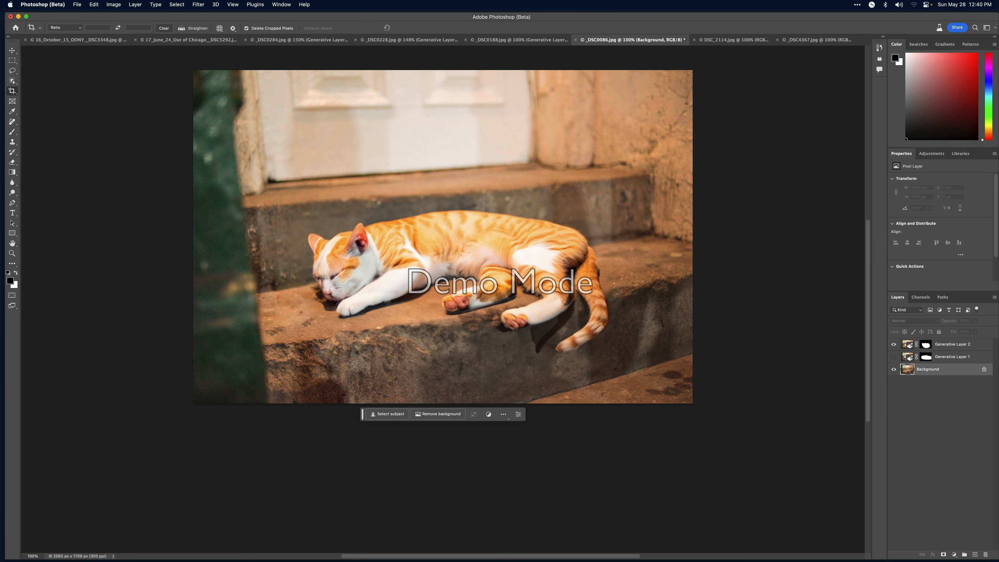
drag(443, 403, 443, 433)
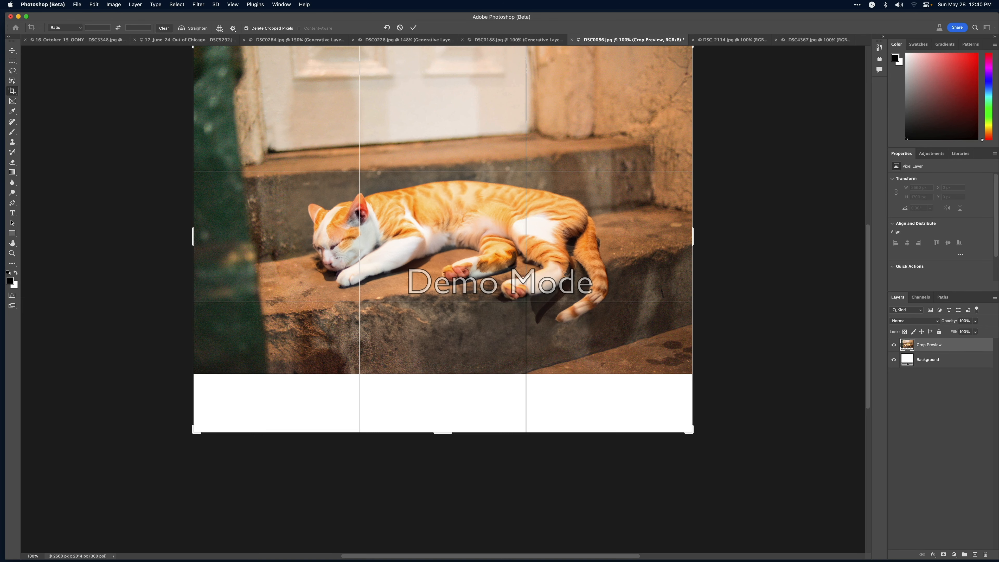
key(super+z)
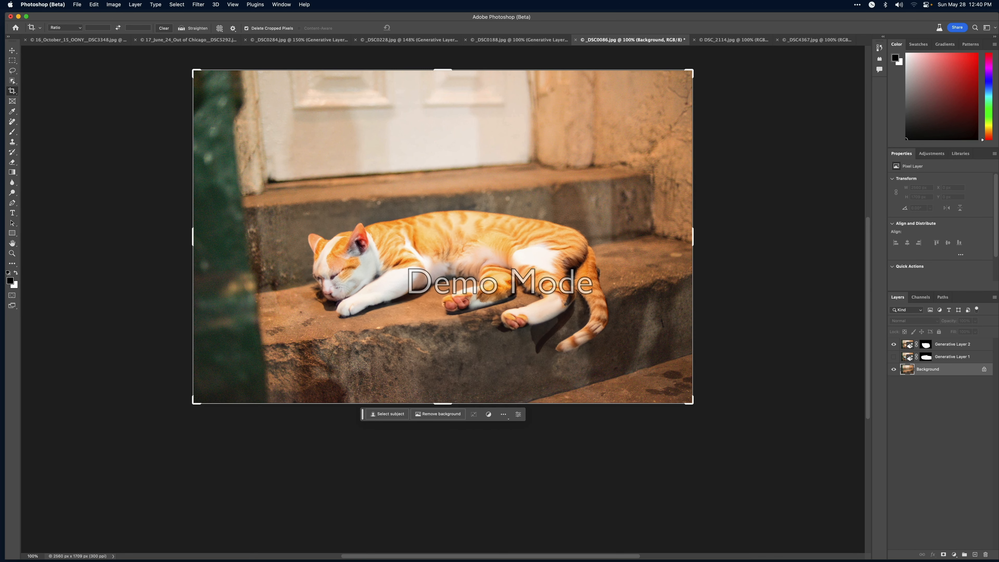
Step: Hide the sleeping cat layer, try to extend the canvas with the Crop tool again, and show the layer again
click(893, 345)
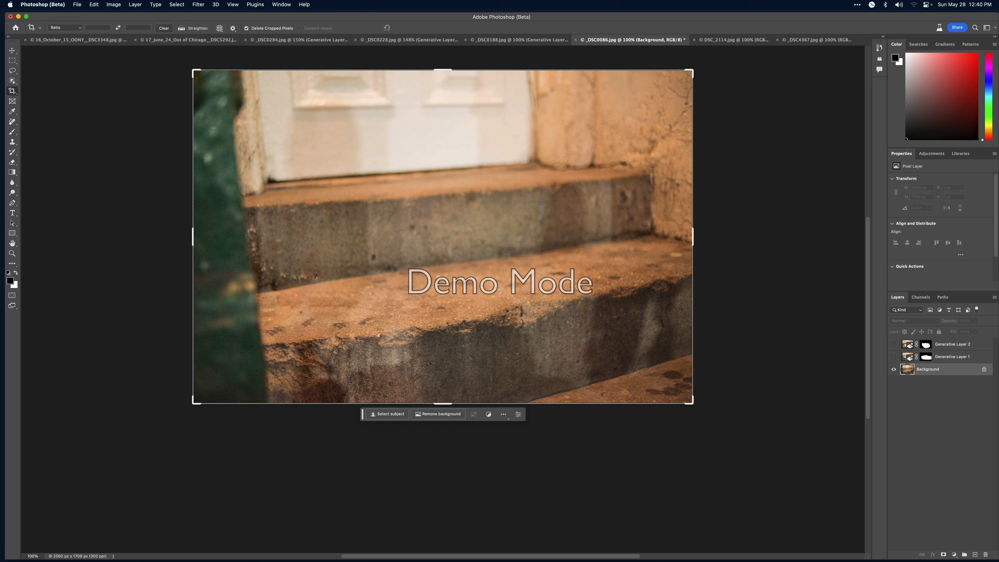
drag(443, 403, 443, 435)
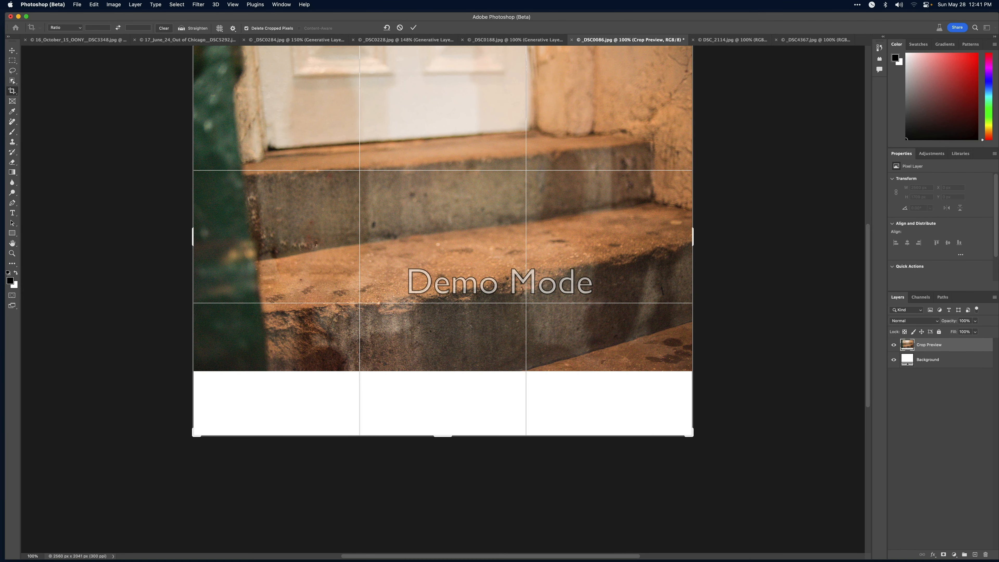
scroll(443, 299, up, 9)
key(super+z)
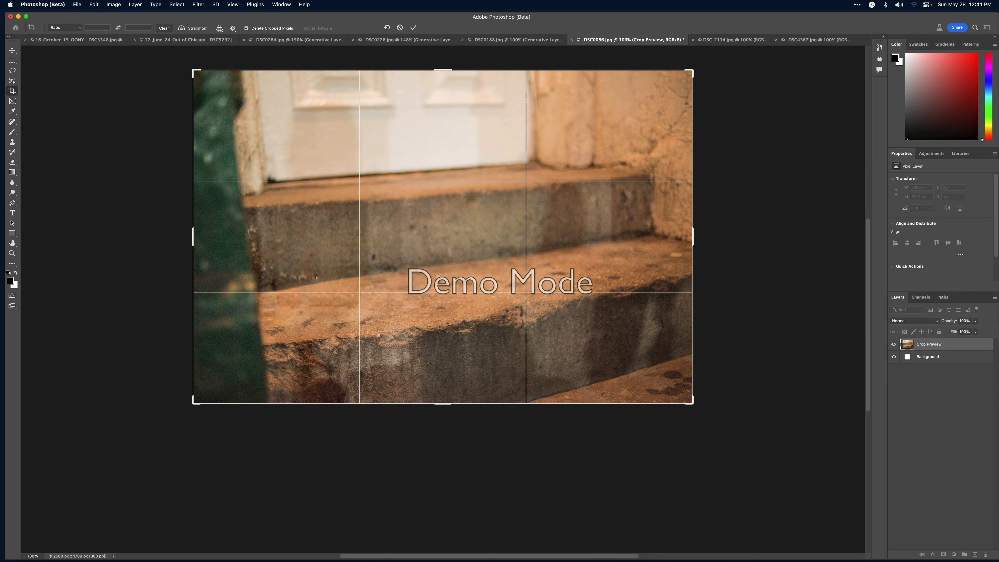
drag(443, 70, 444, 29)
click(400, 27)
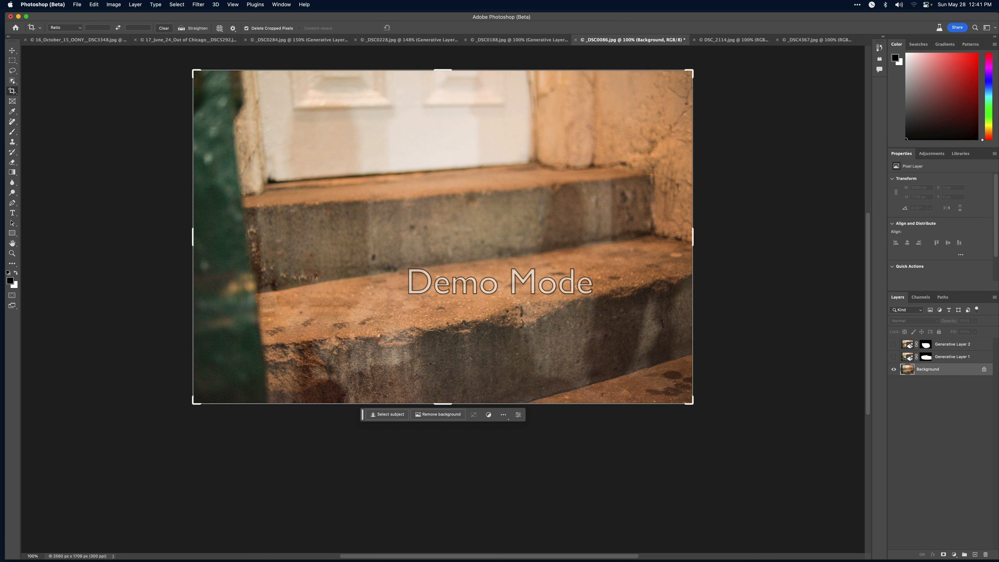
click(894, 344)
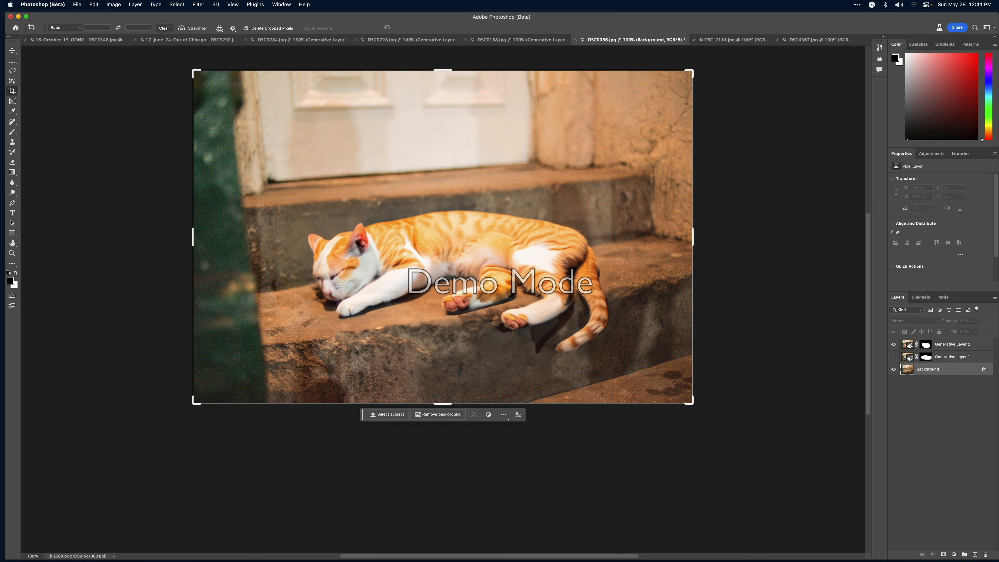
Step: In DSC_2114.jpg, extend the canvas above and to the left of the balloons to about 3469 x 2116 px with a Content-Aware crop
key(ctrl+Tab)
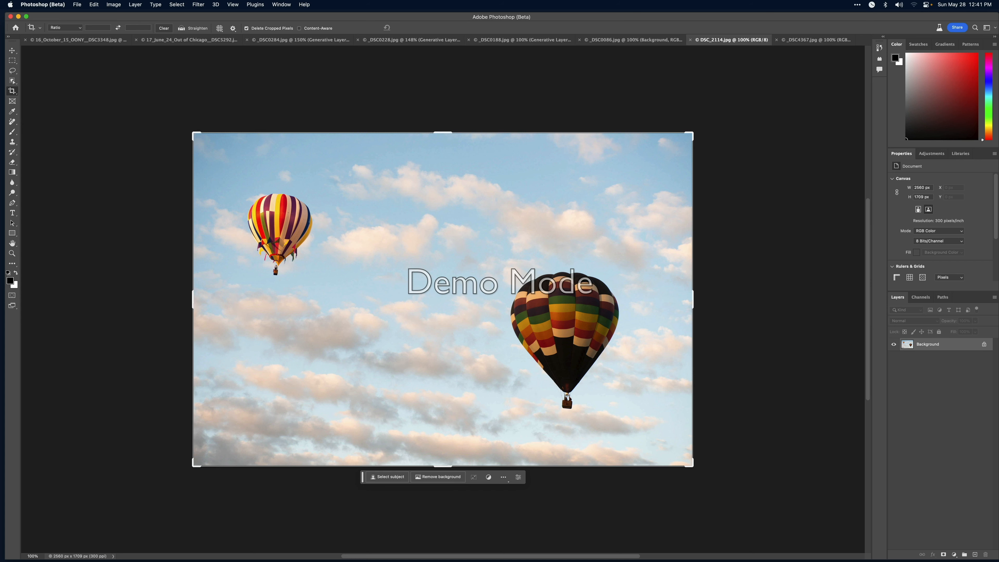
drag(192, 133, 104, 94)
key(Return)
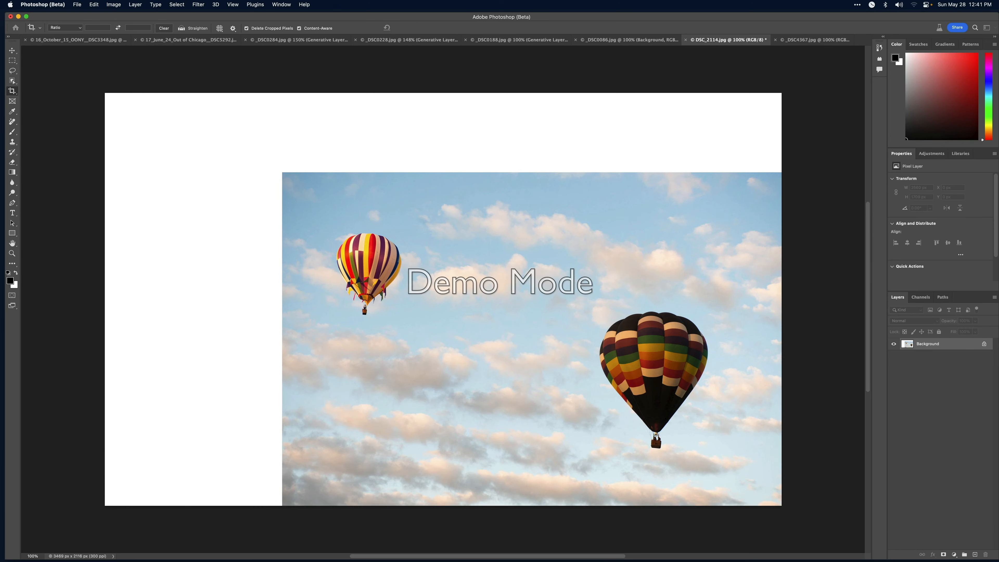
Step: Extend the canvas to the right of the balloons to about 4540 px wide with a Content-Aware crop
key(super+minus)
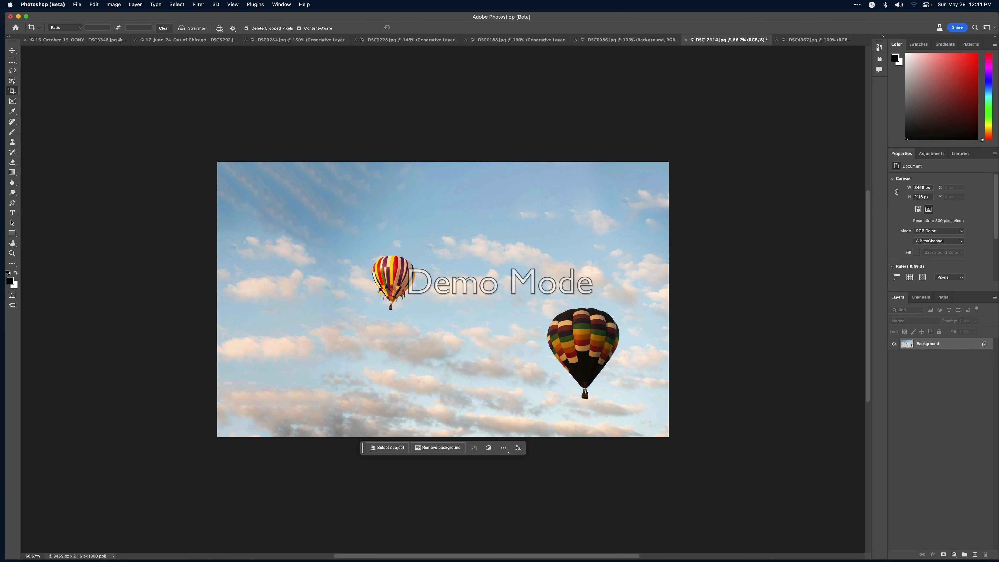
key(super+1)
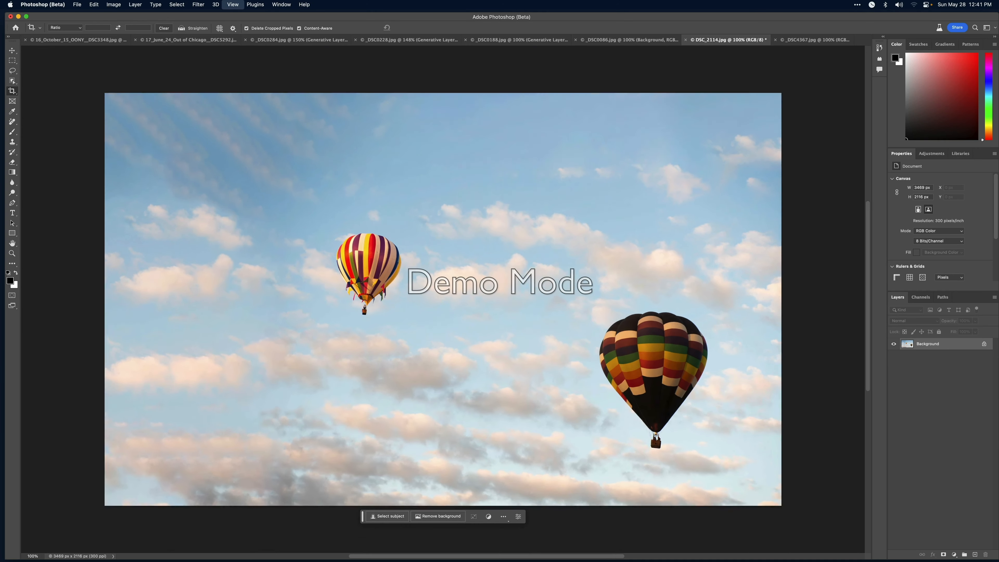
key(super+minus)
key(super+minus)
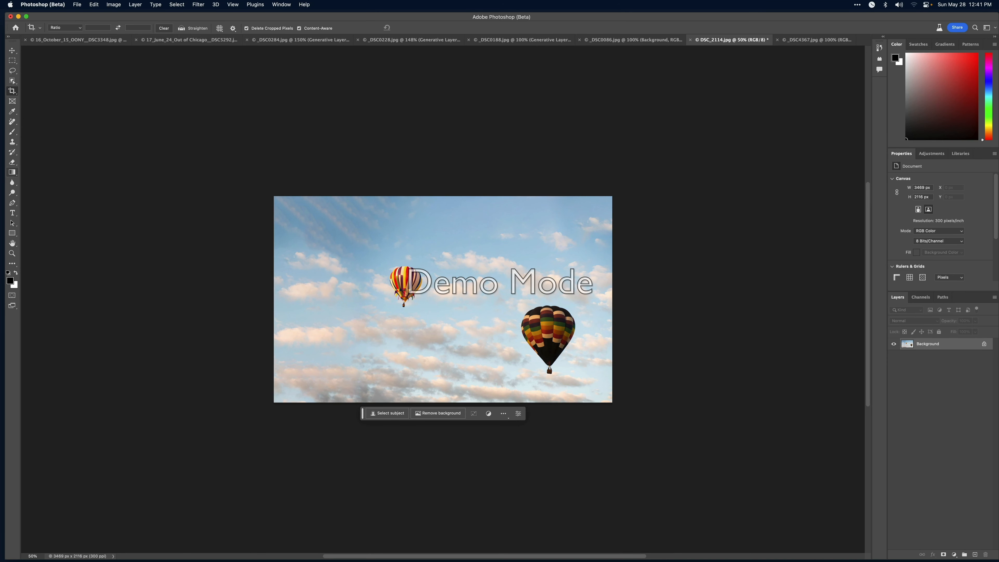
click(12, 91)
drag(612, 299, 664, 300)
key(Return)
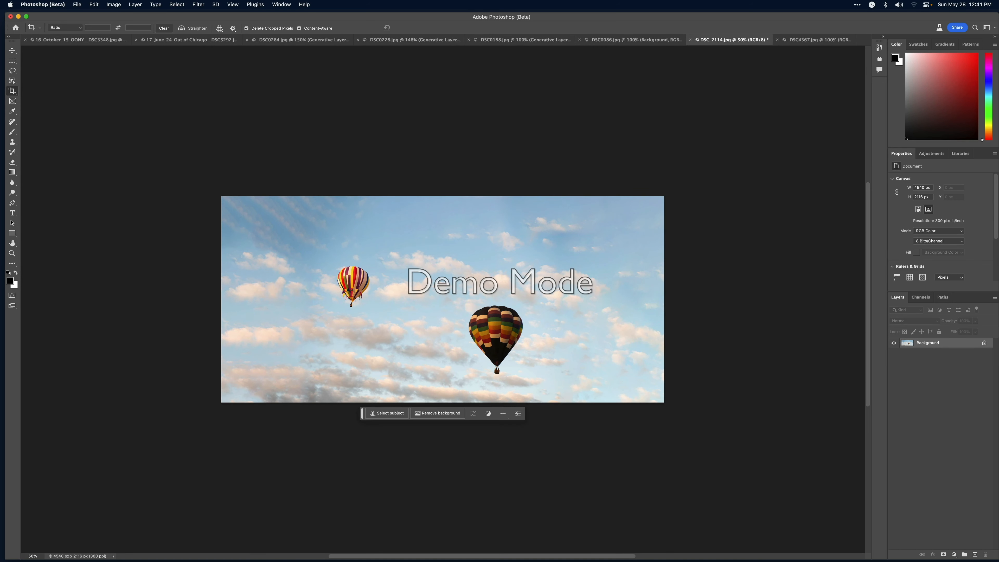
Step: Extend the canvas below the balloons to about 2430 px high with a Content-Aware crop
key(m)
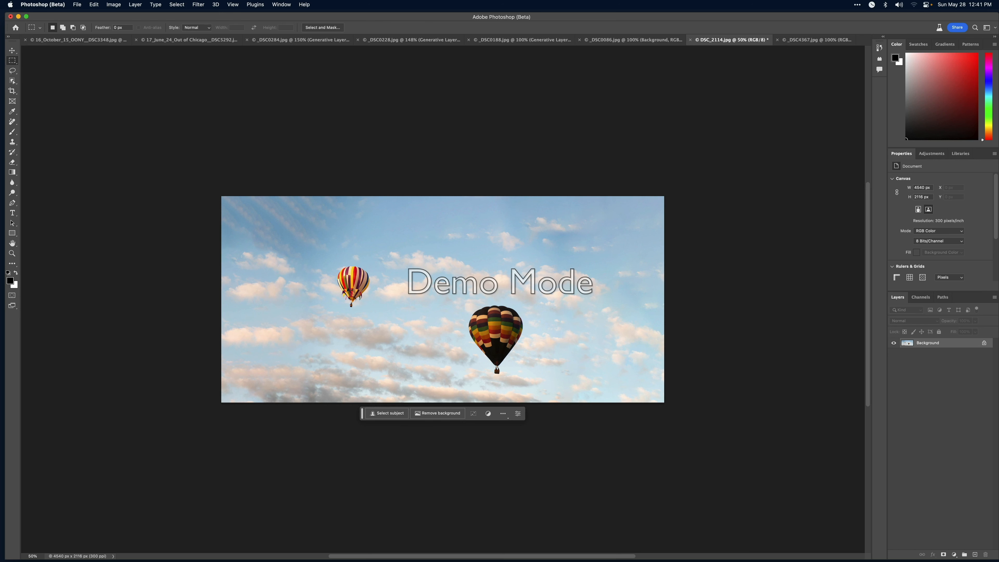
key(c)
drag(442, 402, 442, 417)
key(Return)
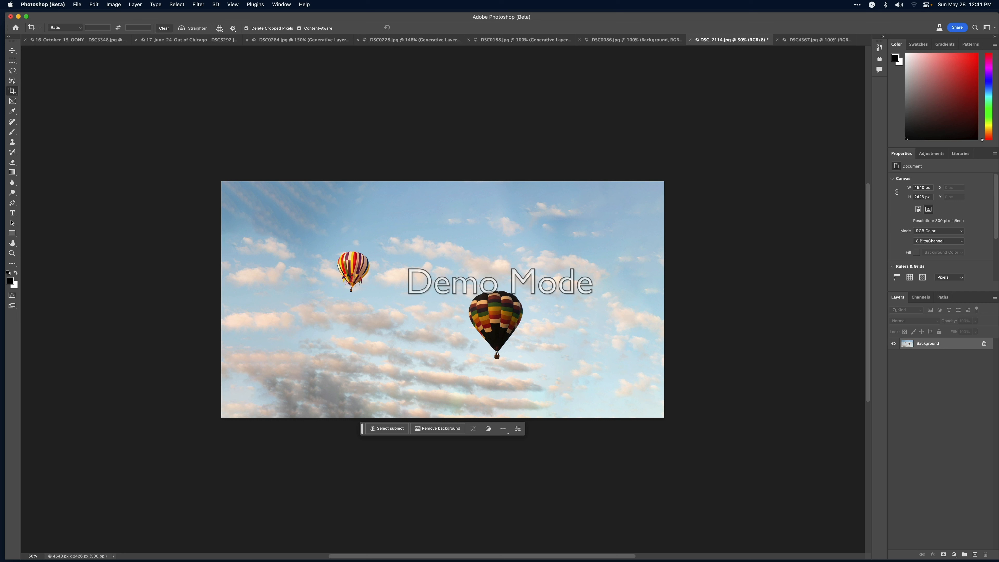
Step: Lasso a small patch of sky between and above the two balloons and fill it with Generative Fill using the prompt "birds"
click(12, 71)
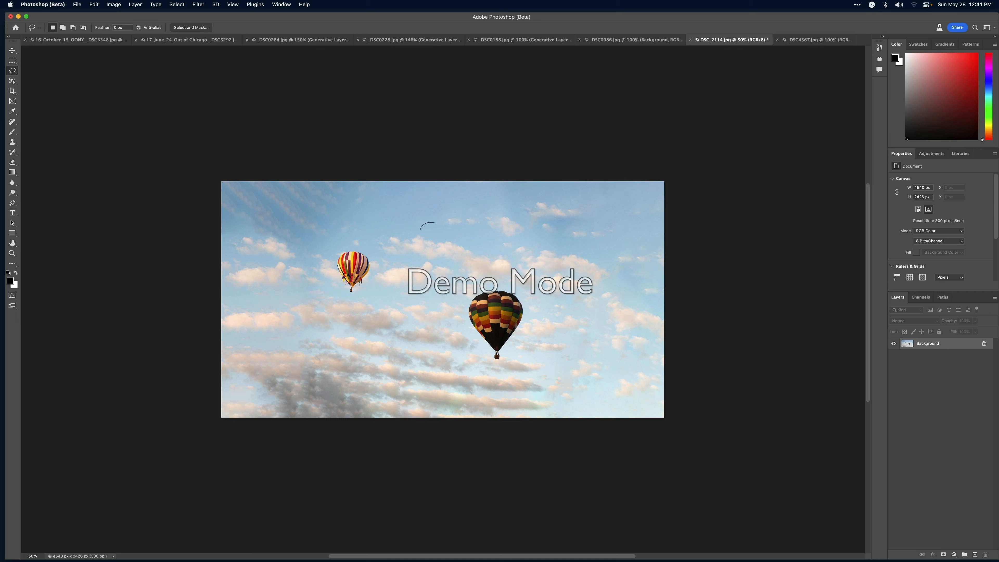
drag(437, 232, 435, 223)
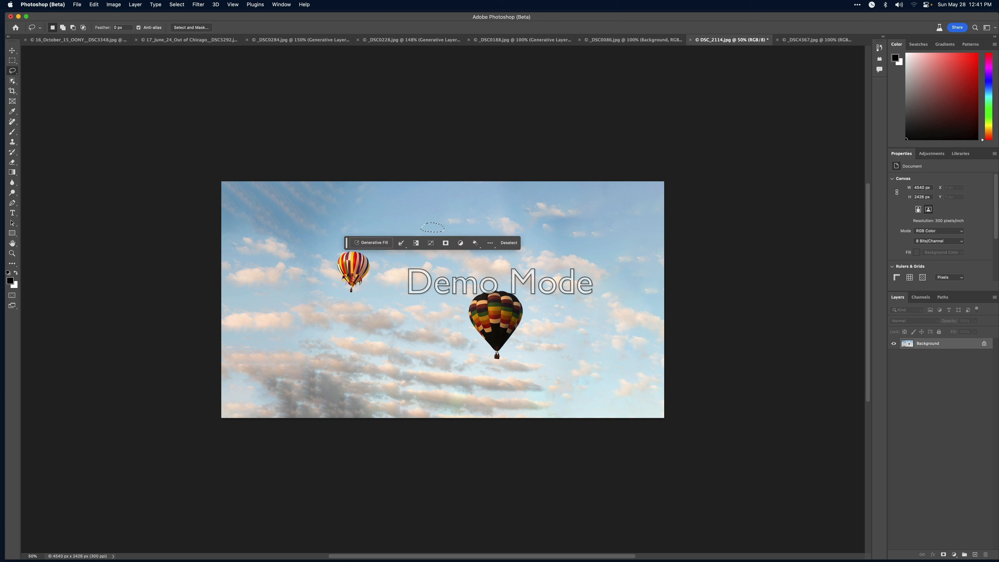
click(371, 243)
text(UFO)
key(Return)
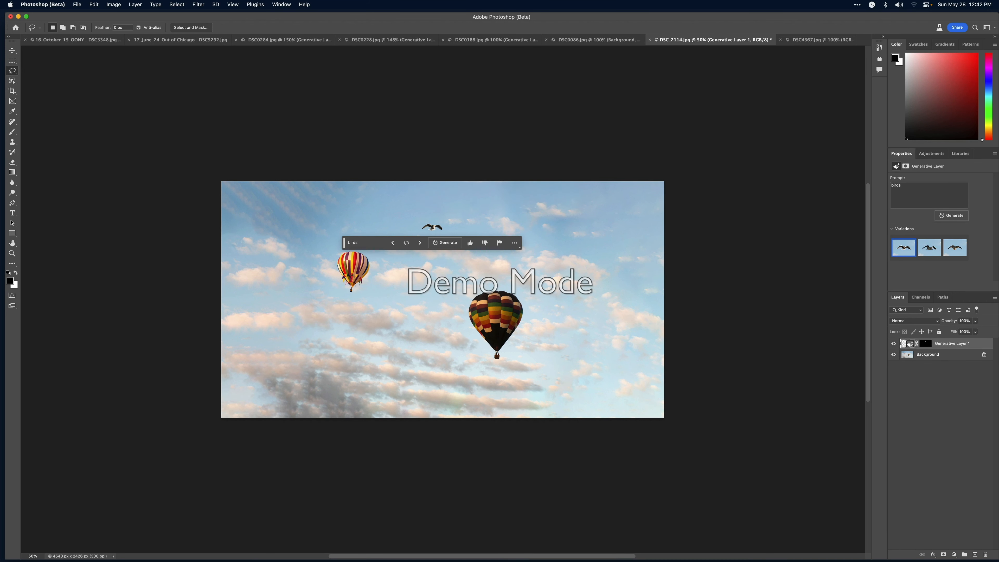
Step: Lasso three more small patches of sky around the balloons and run Generative Fill on them together
mouse_move(614, 216)
mouse_down()
mouse_move(624, 228)
mouse_move(615, 217)
mouse_up()
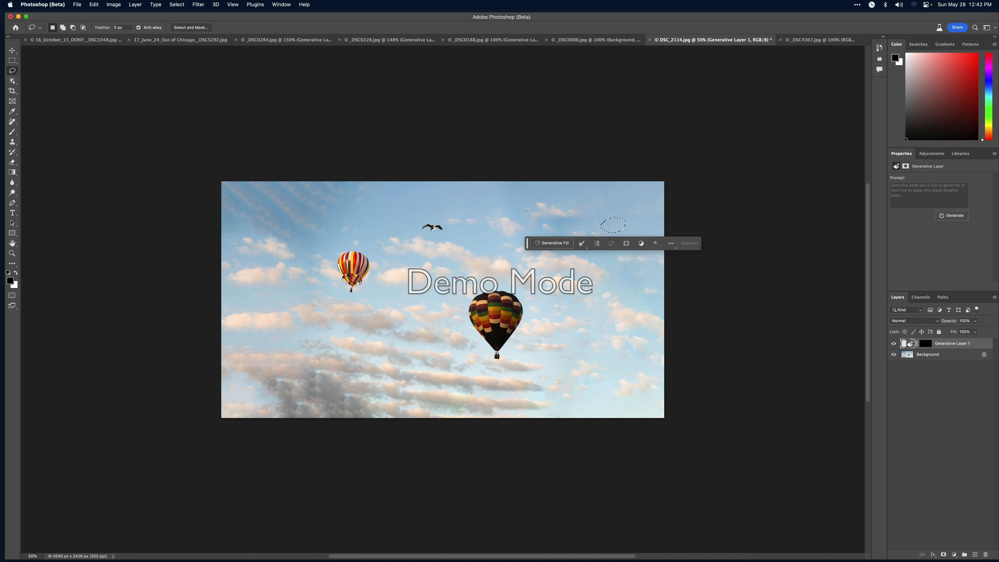
mouse_move(357, 321)
mouse_down()
mouse_move(341, 333)
mouse_move(369, 324)
mouse_up()
mouse_move(284, 206)
mouse_down()
mouse_move(286, 223)
mouse_move(294, 208)
mouse_up()
click(388, 347)
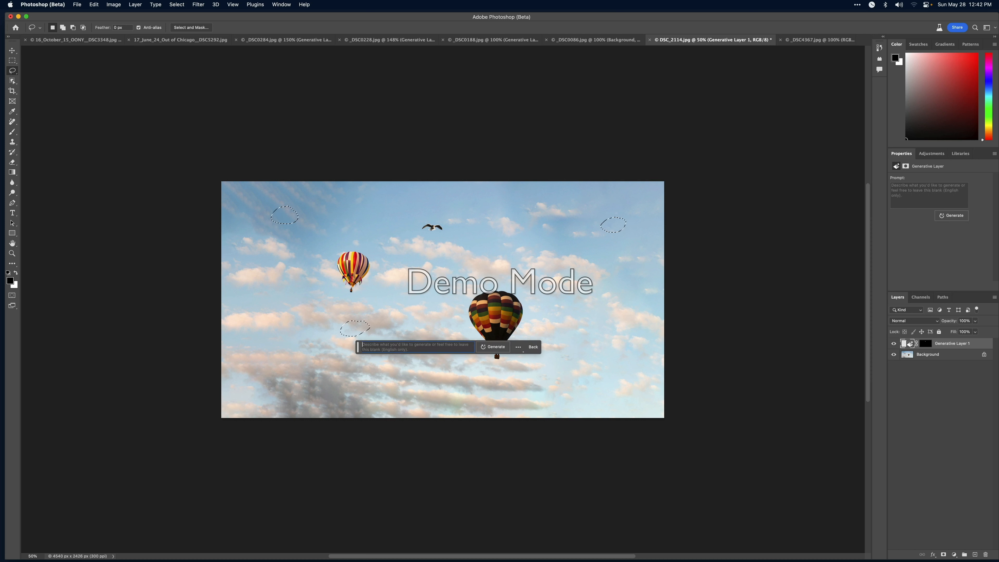
key(Return)
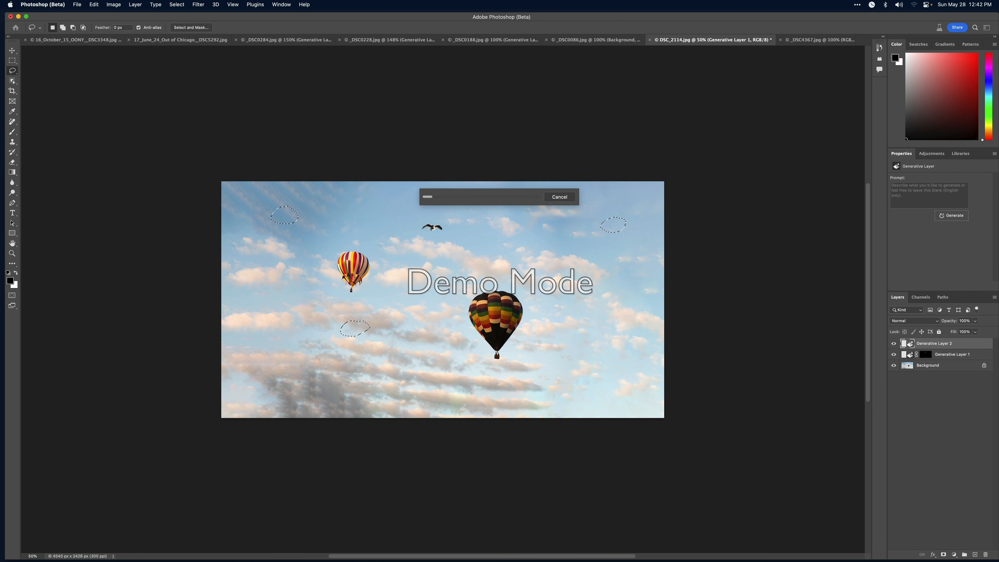
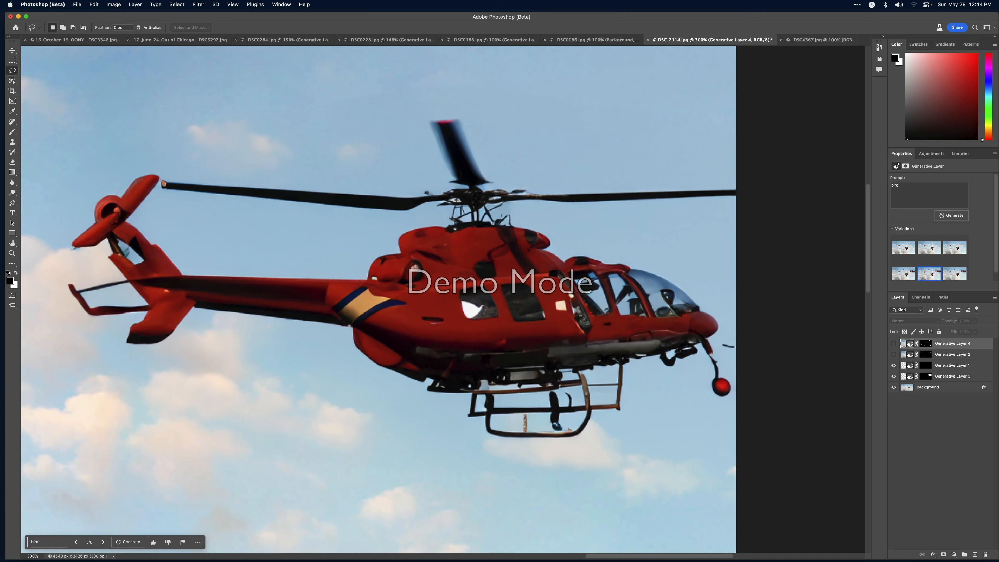
Step: Switch to _DSC4367.jpg and extend the beach canvas to the left and above to about 2696 x 1658 px with a Content-Aware crop
key(super+0)
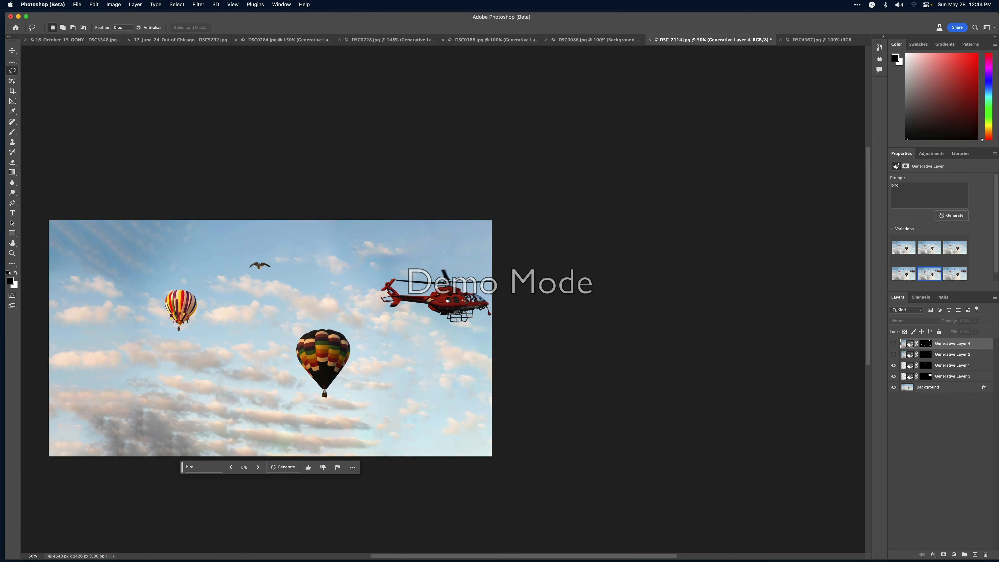
key(ctrl+Tab)
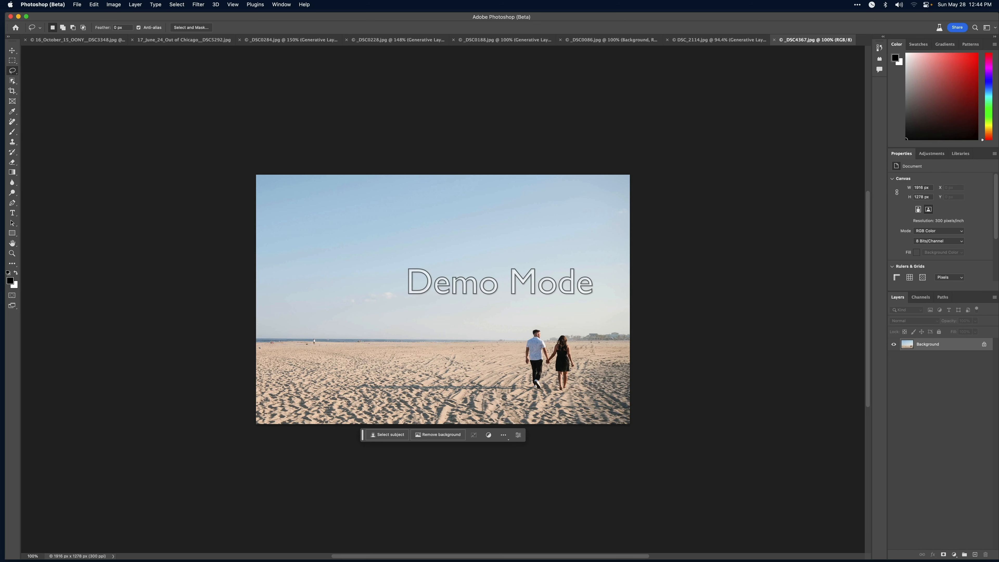
key(c)
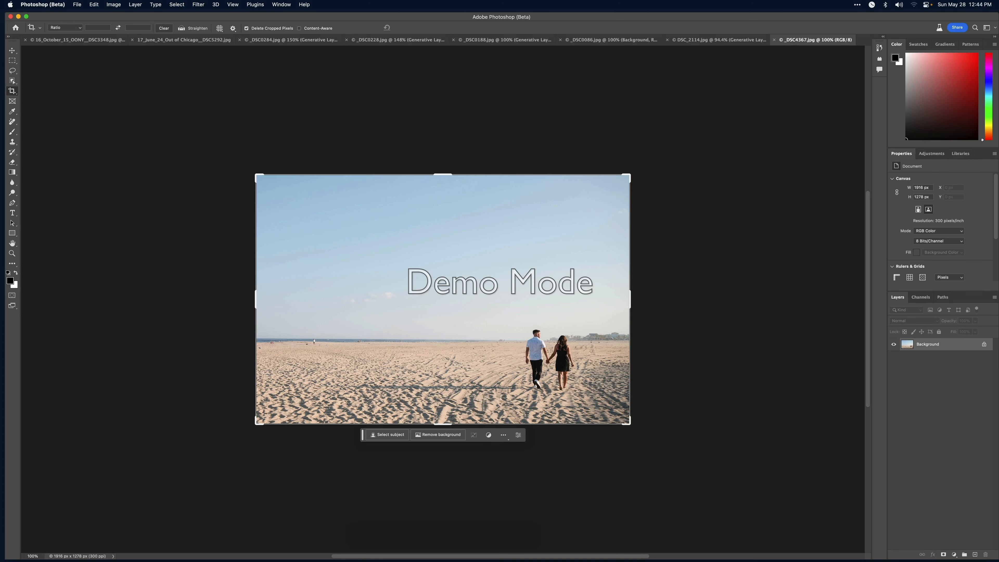
drag(256, 299, 179, 299)
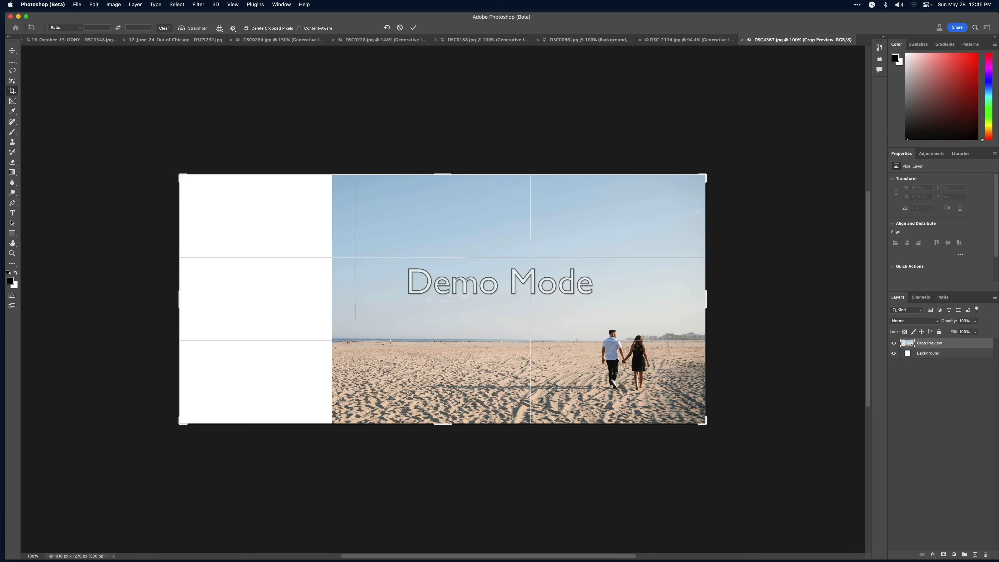
drag(443, 174, 442, 137)
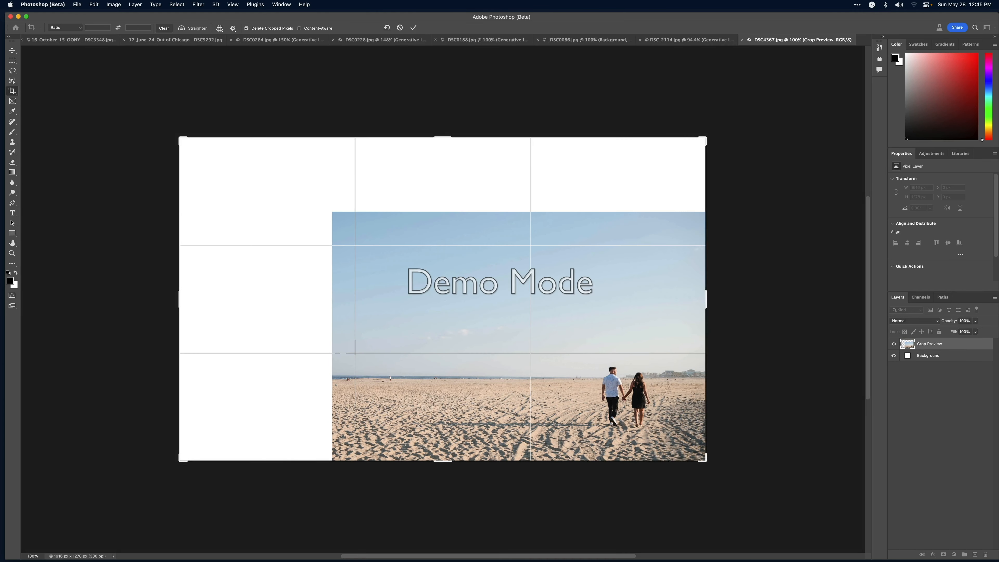
click(414, 28)
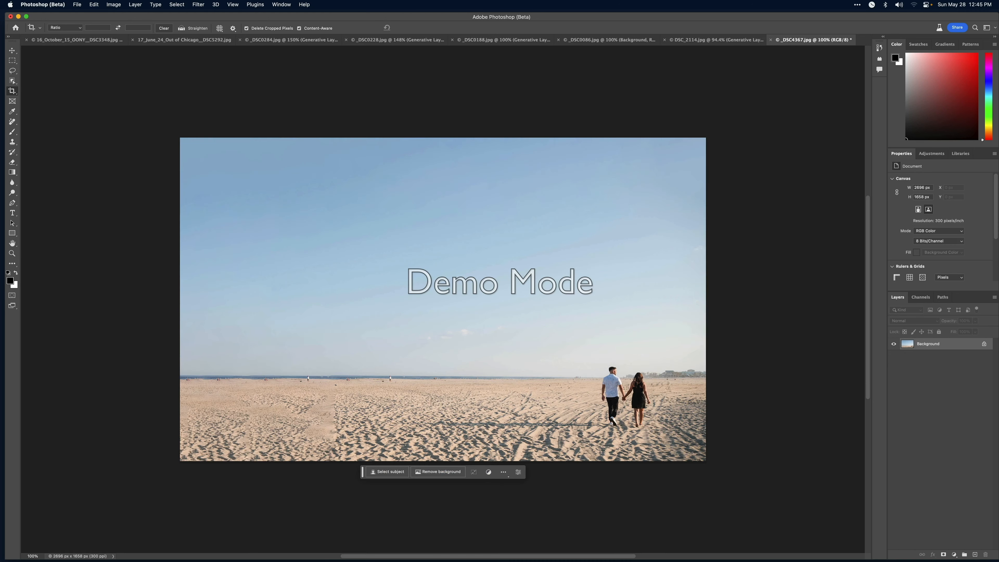
Step: Lasso an area of sand left of the couple and fill it with Generative Fill using the prompt "snowman"
key(l)
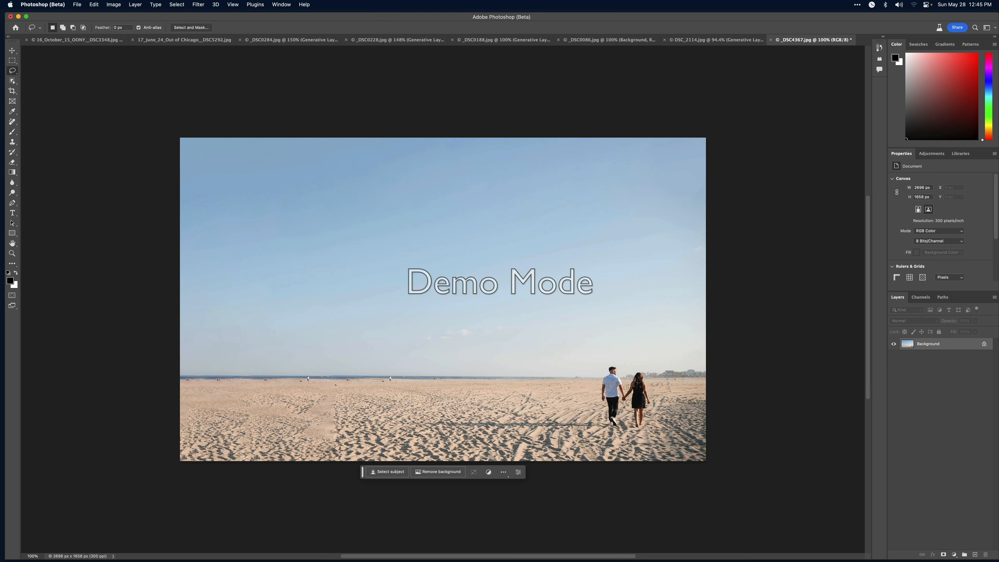
mouse_move(340, 383)
mouse_down()
mouse_move(311, 381)
mouse_move(363, 434)
mouse_move(328, 387)
mouse_up()
click(260, 454)
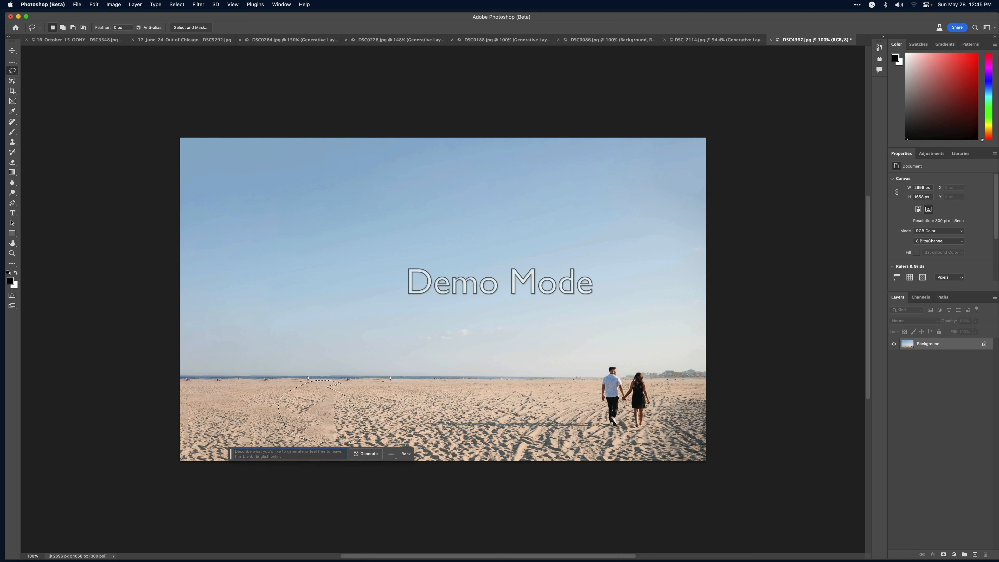
text(snake)
key(Return)
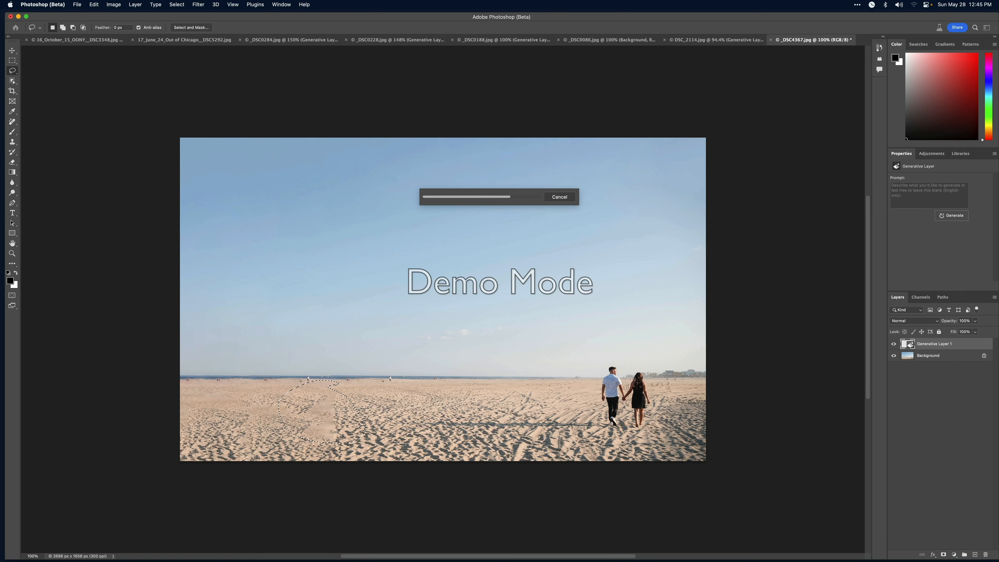
Step: Review the snowman variations and choose the second one, the leaning snowman with red eyes
click(929, 248)
click(955, 248)
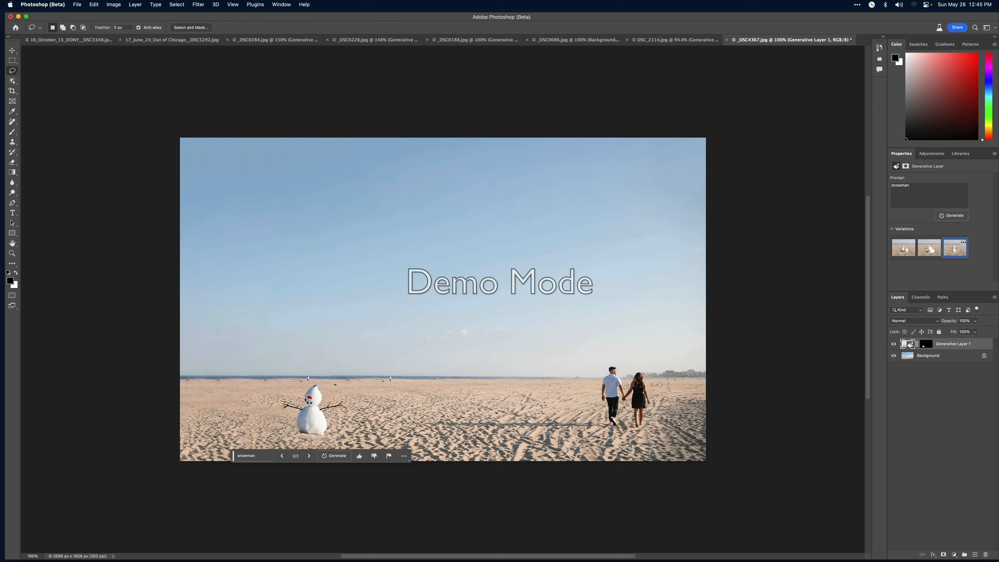
click(929, 248)
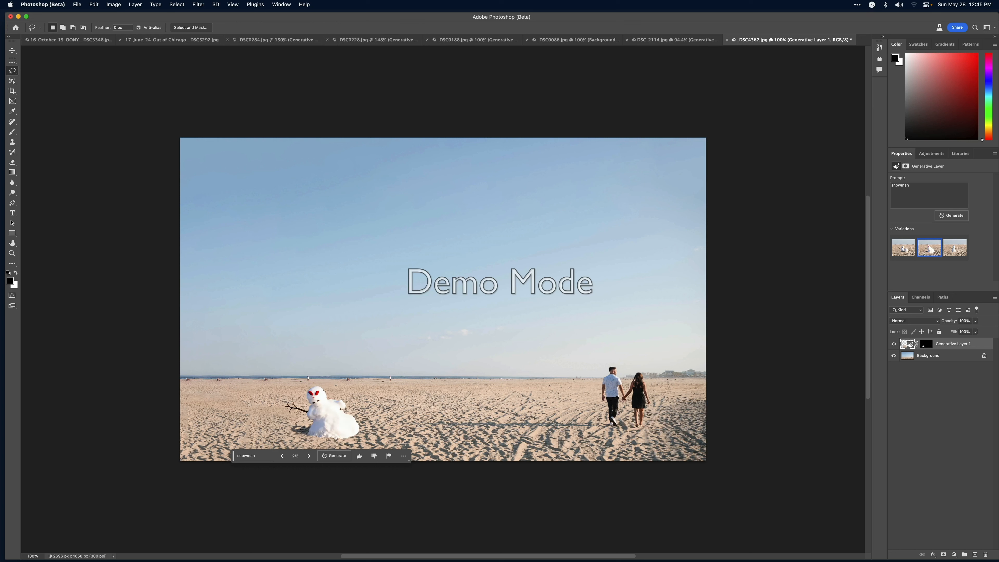
Step: Lasso a tall area from the sky to the sand between the snowman and couple and generate a "palm tree" in it
mouse_move(488, 295)
mouse_down()
mouse_move(452, 393)
mouse_move(516, 437)
mouse_move(518, 289)
mouse_move(461, 250)
mouse_move(456, 300)
mouse_up()
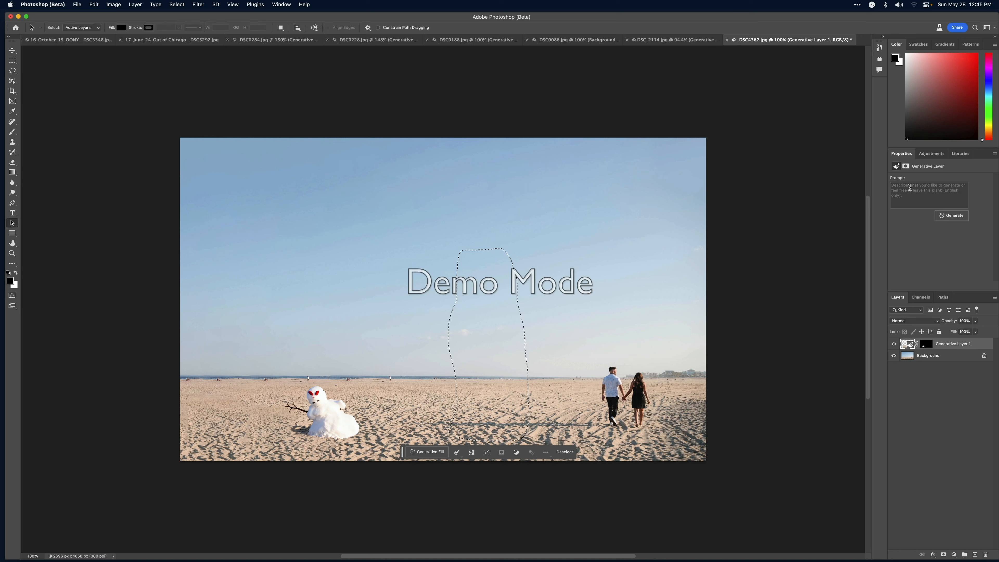
click(427, 451)
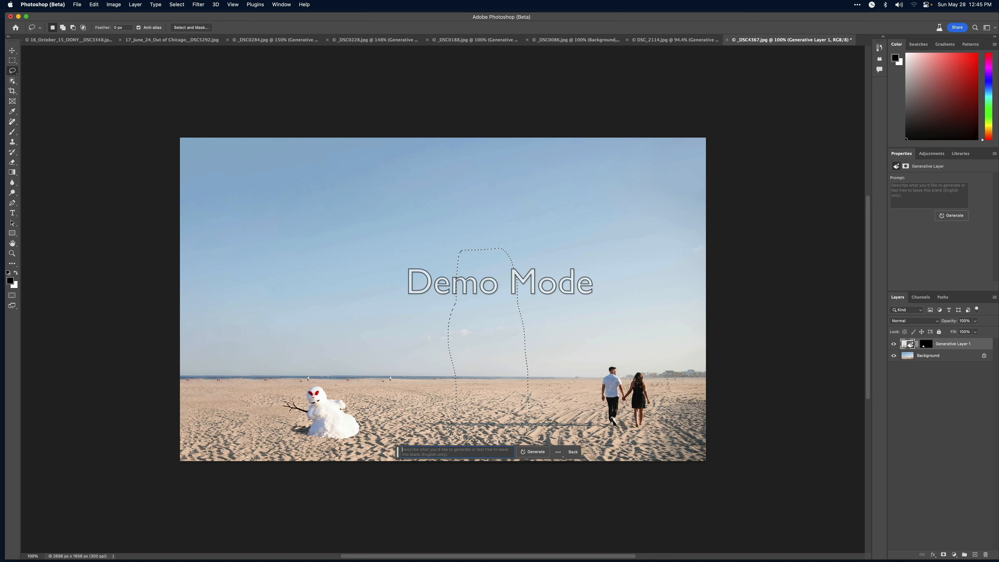
text(palm tree)
key(Return)
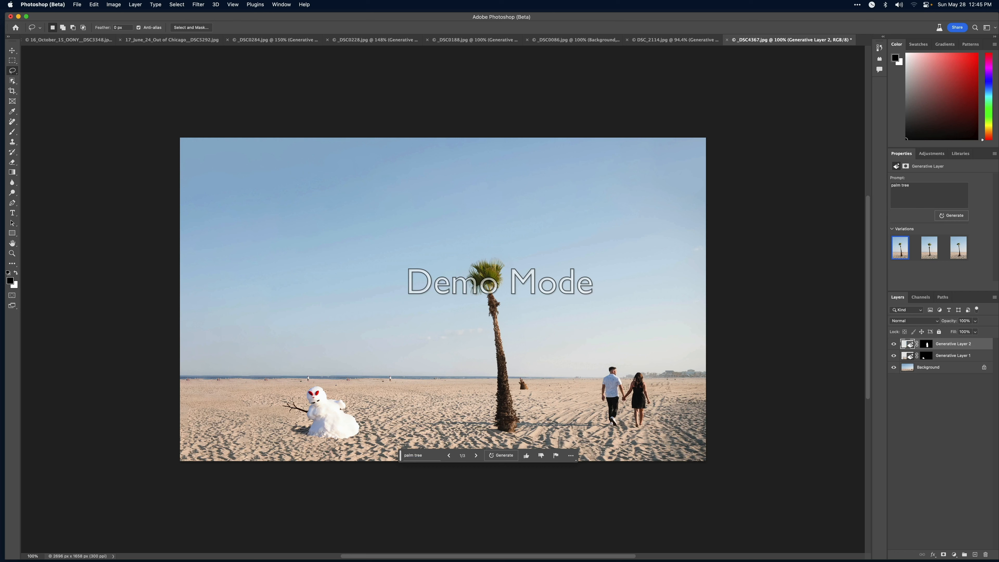
Step: Compare the palm tree variations, choose the third one, and hide the palm tree layer
click(929, 247)
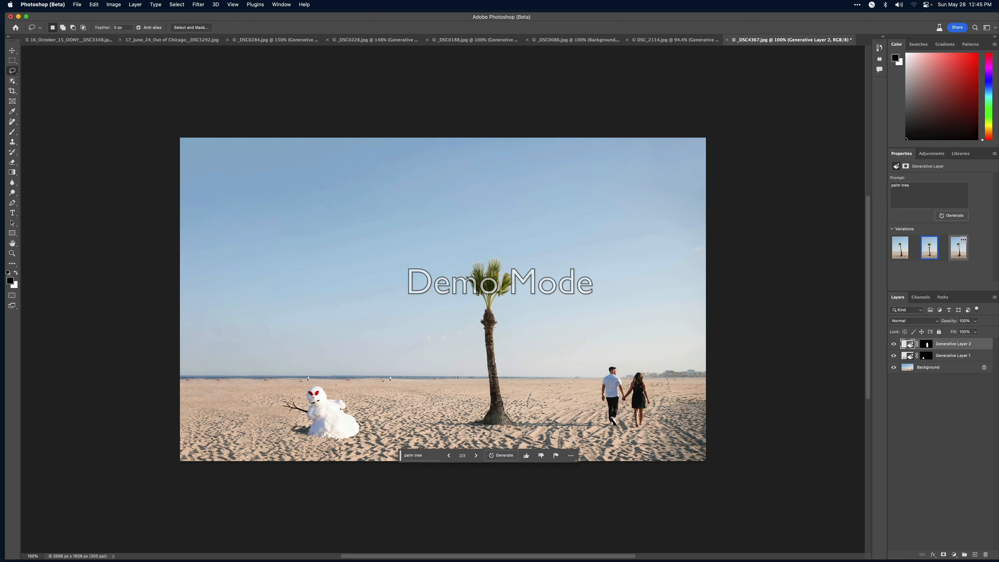
click(959, 248)
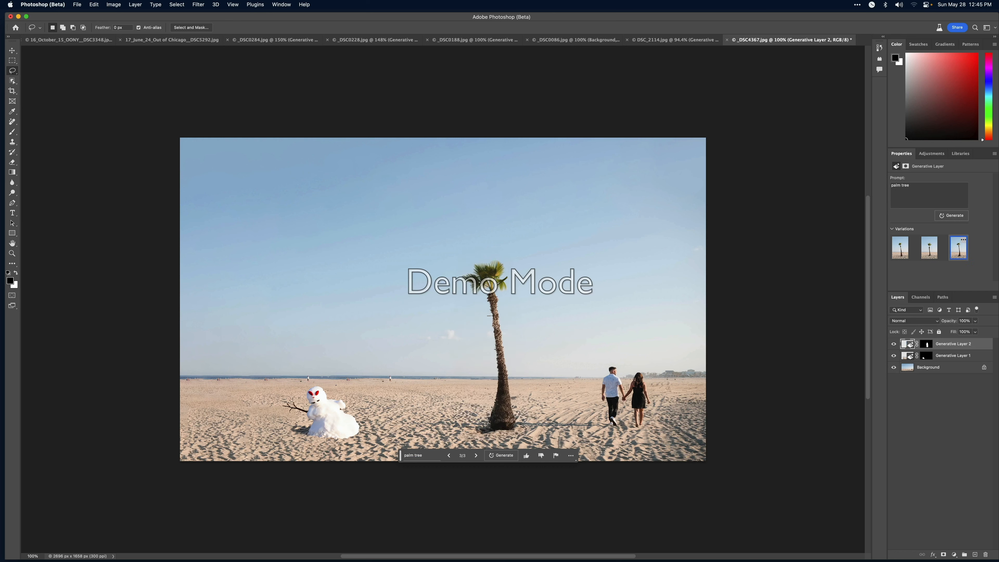
click(894, 343)
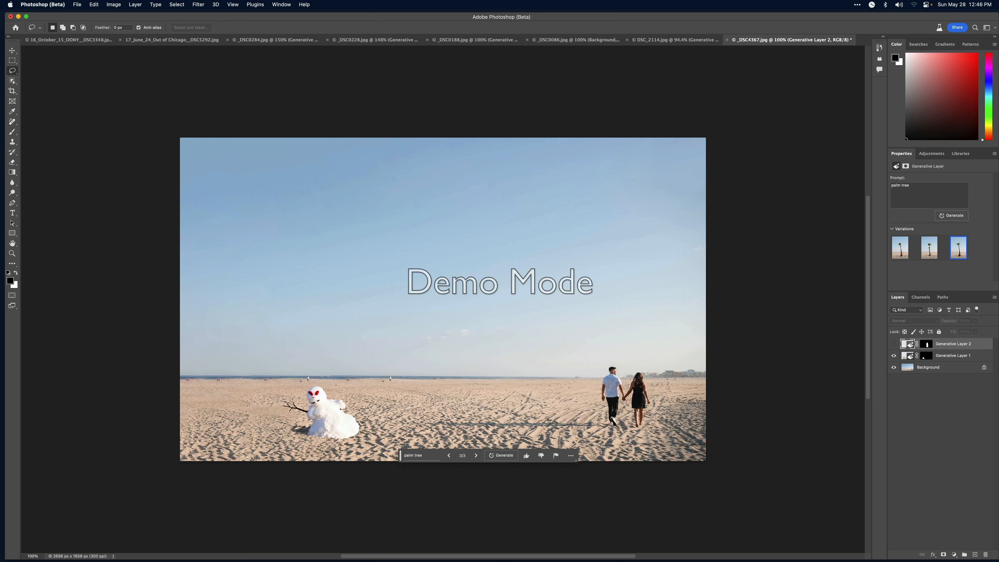
click(857, 5)
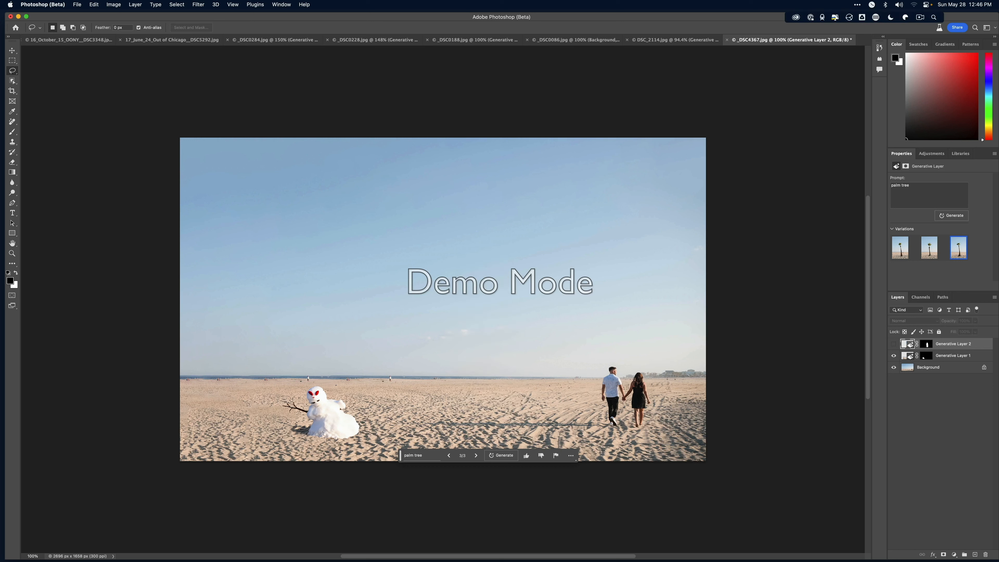
click(904, 17)
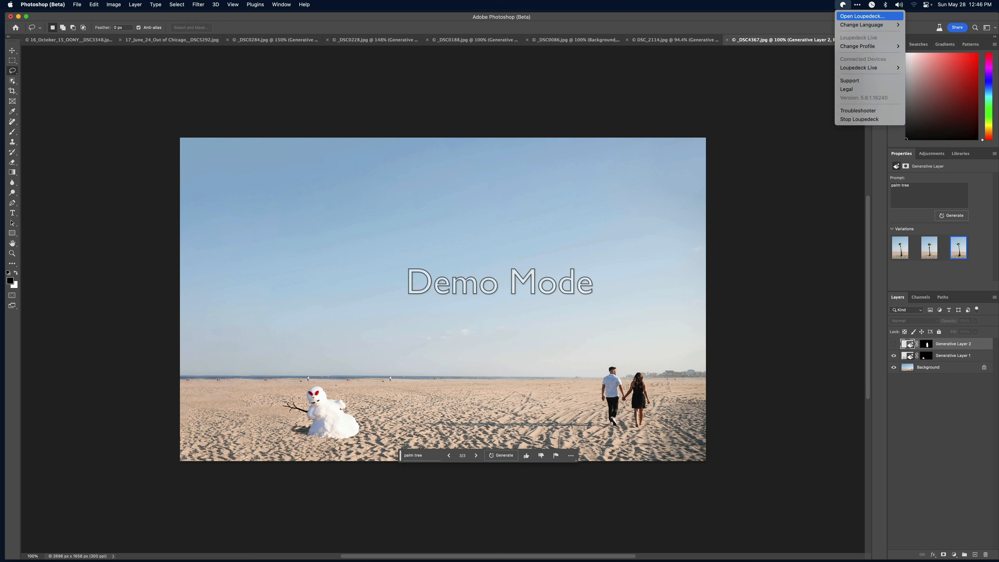
key(Escape)
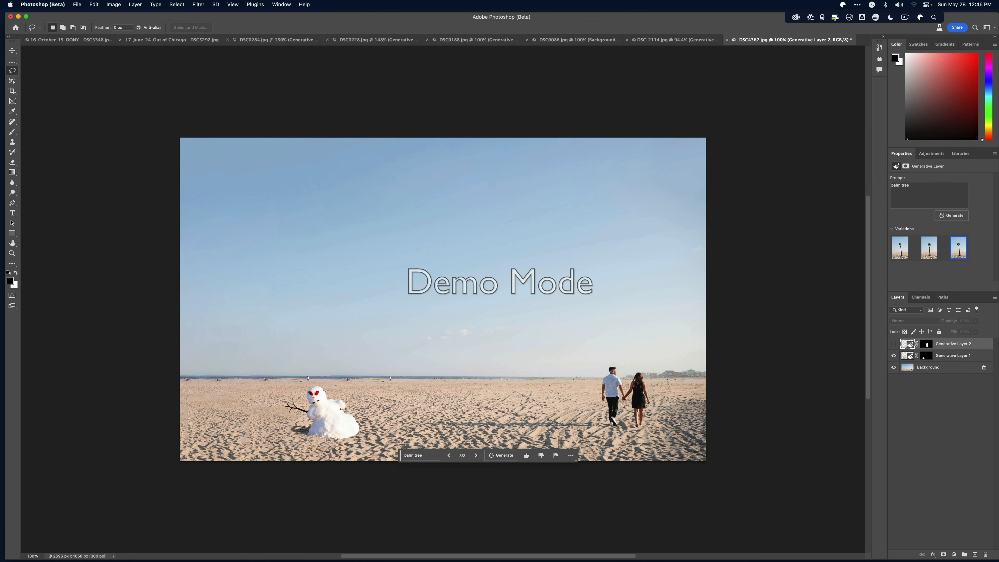
click(905, 17)
click(832, 33)
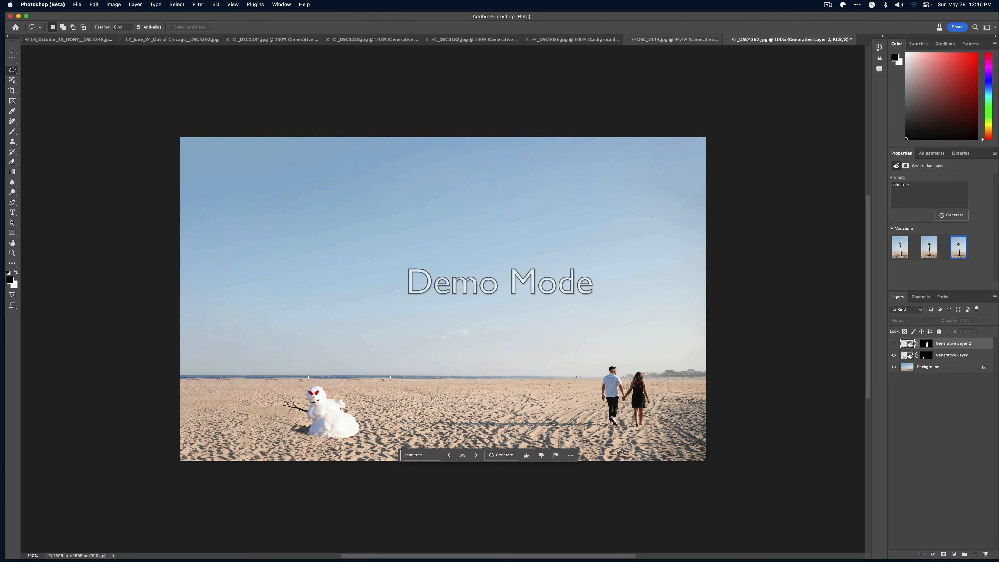
Step: Lasso a wide area of sky spanning the beach photo and generate a "fighter jet" in it
mouse_move(528, 188)
mouse_down()
mouse_move(183, 216)
mouse_move(528, 310)
mouse_move(645, 204)
mouse_move(529, 188)
mouse_up()
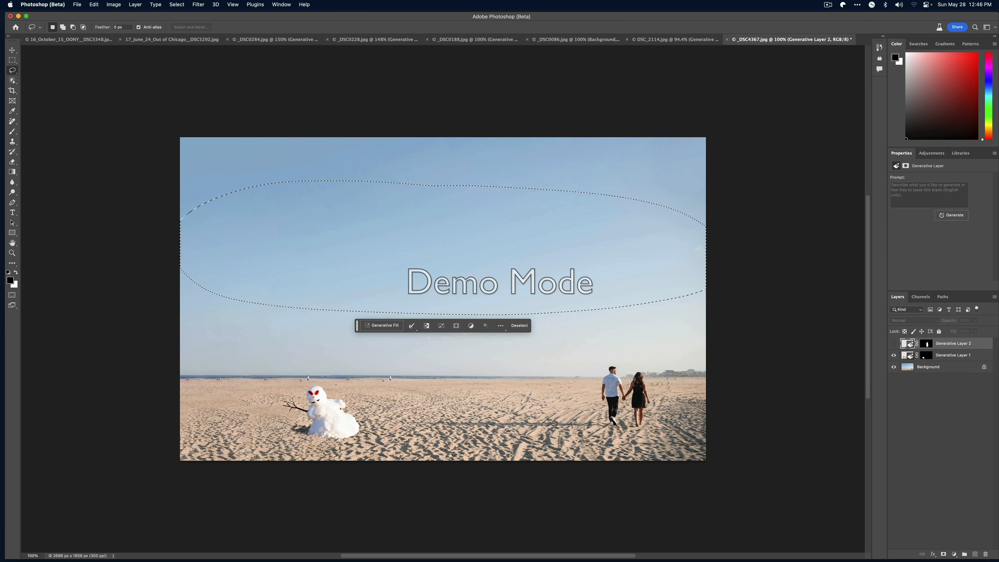
click(382, 325)
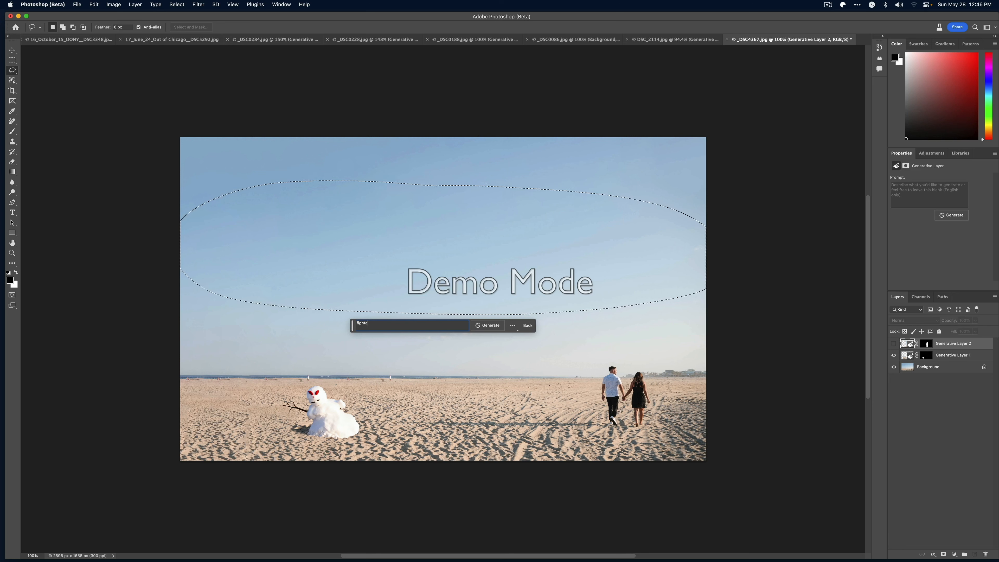
key(Return)
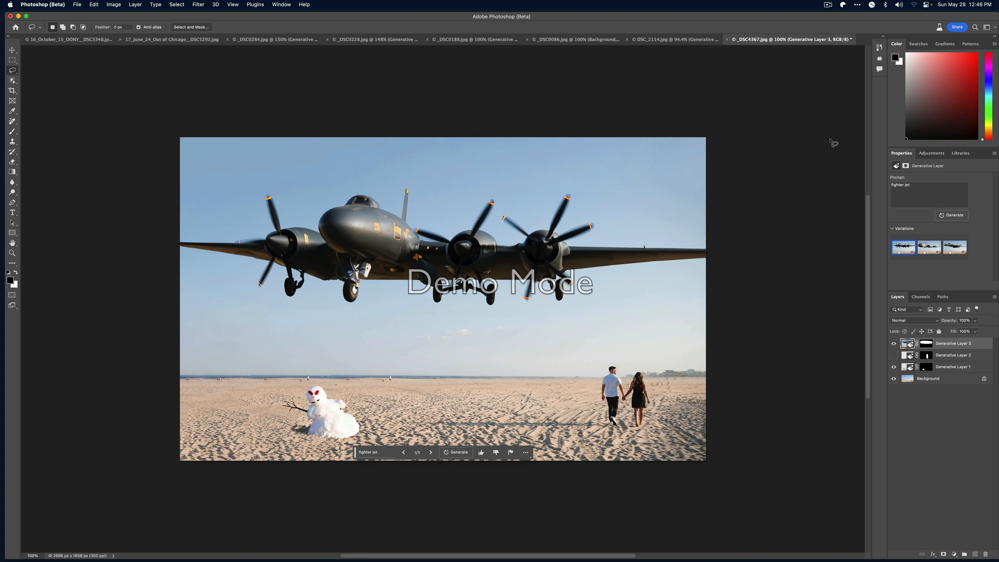
Step: Compare the three fighter jet variations and return to the first one, the propeller plane
click(929, 247)
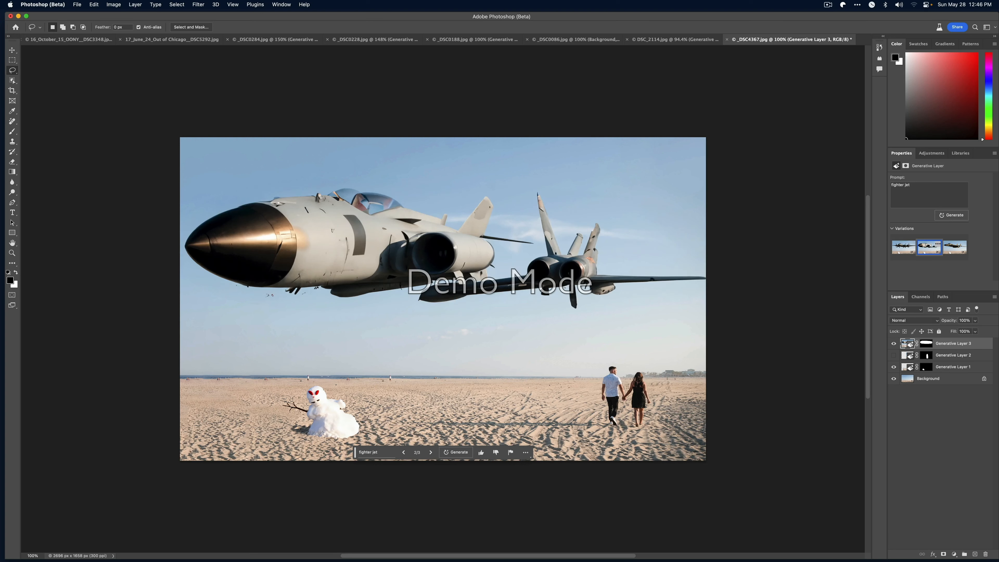
click(955, 248)
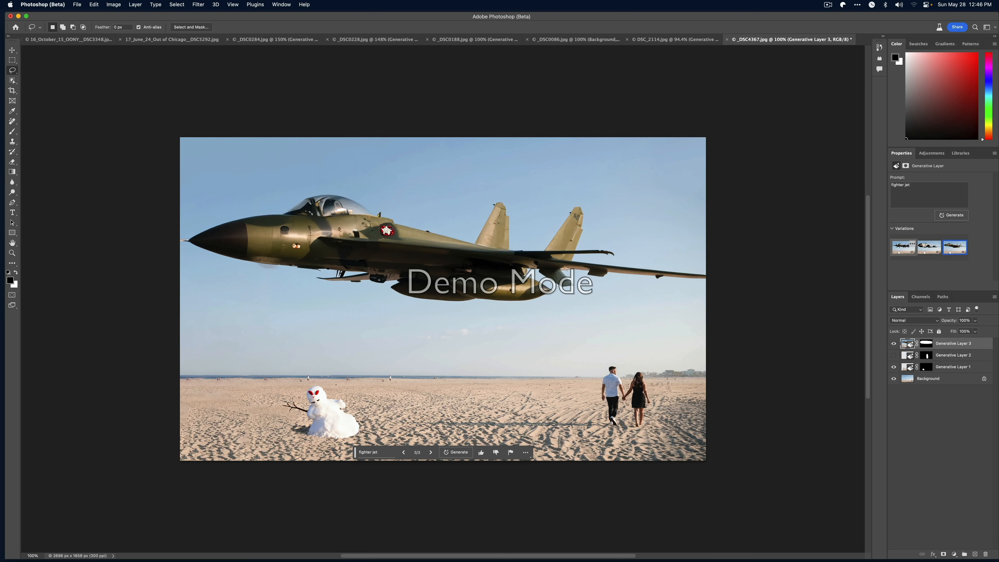
click(904, 246)
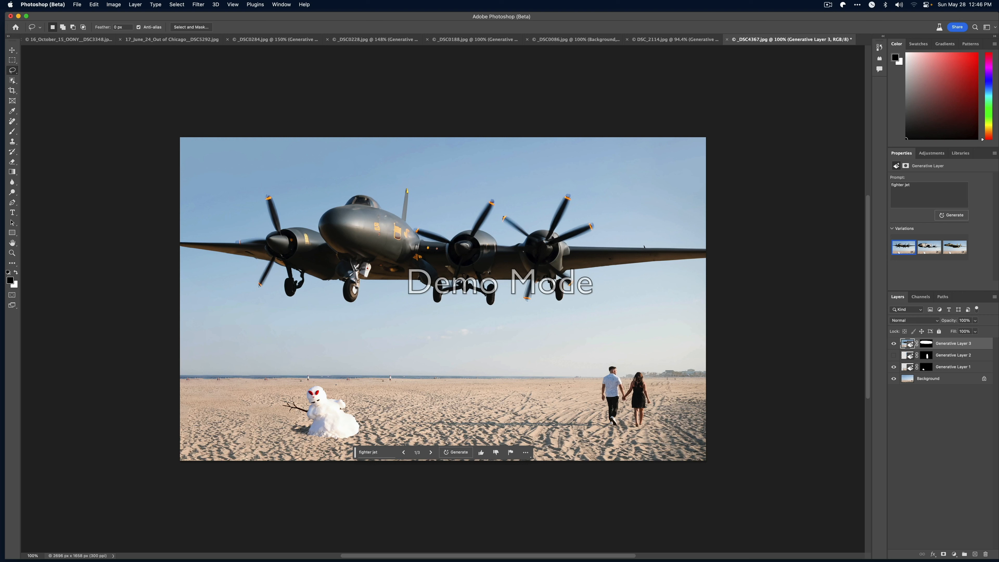
Step: Generate a second set of fighter jet variations, choose the third new one, and hide the fighter jet layer
click(951, 215)
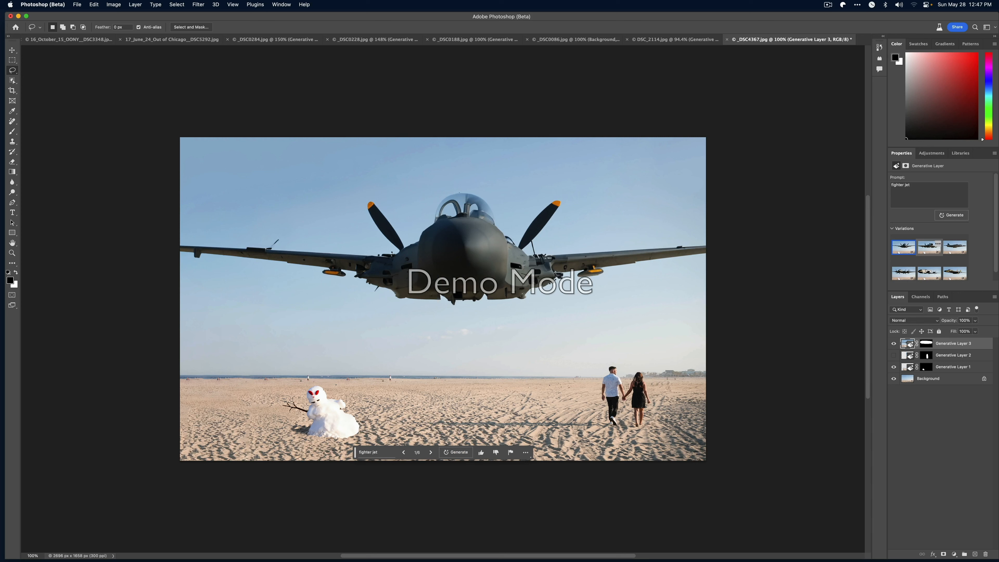
click(930, 247)
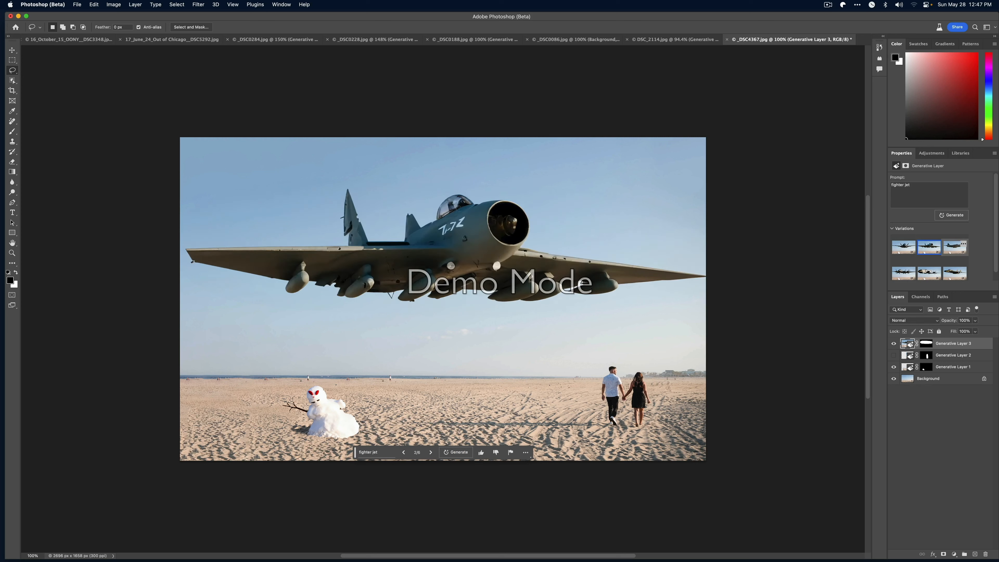
click(955, 247)
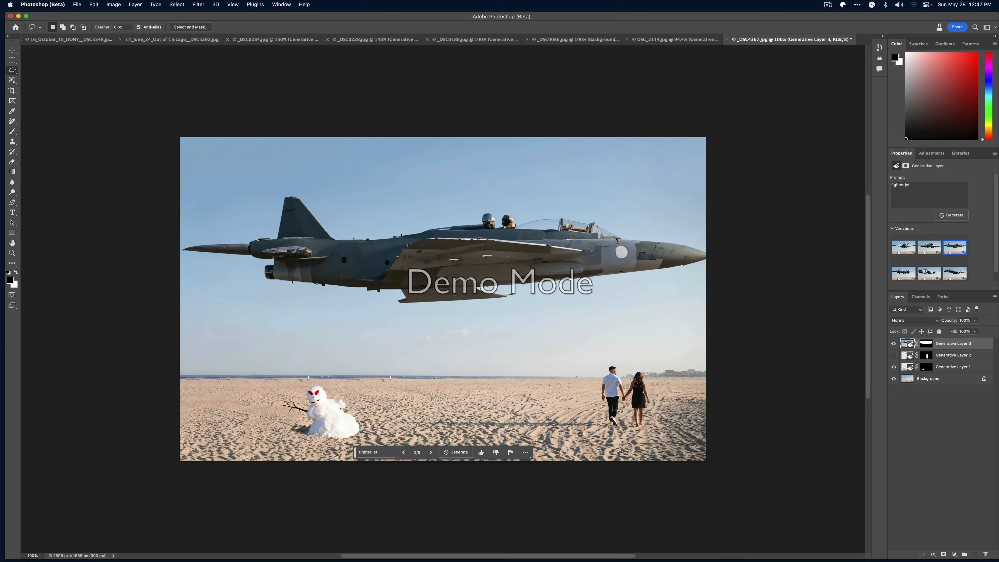
click(893, 344)
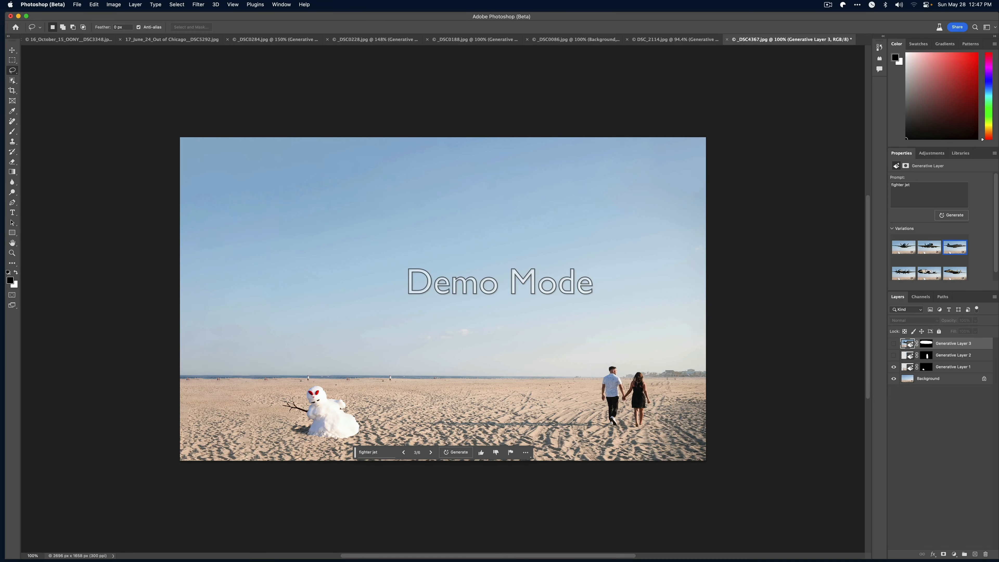
Step: Select the woman with the Object Selection tool and apply Generative Fill with the prompt "yellow dress"
key(super+equal)
key(super+equal)
scroll(442, 299, right, 15)
scroll(442, 298, down, 10)
scroll(442, 299, left, 5)
scroll(442, 299, up, 3)
scroll(443, 299, up, 3)
scroll(443, 298, left, 2)
scroll(443, 299, right, 1)
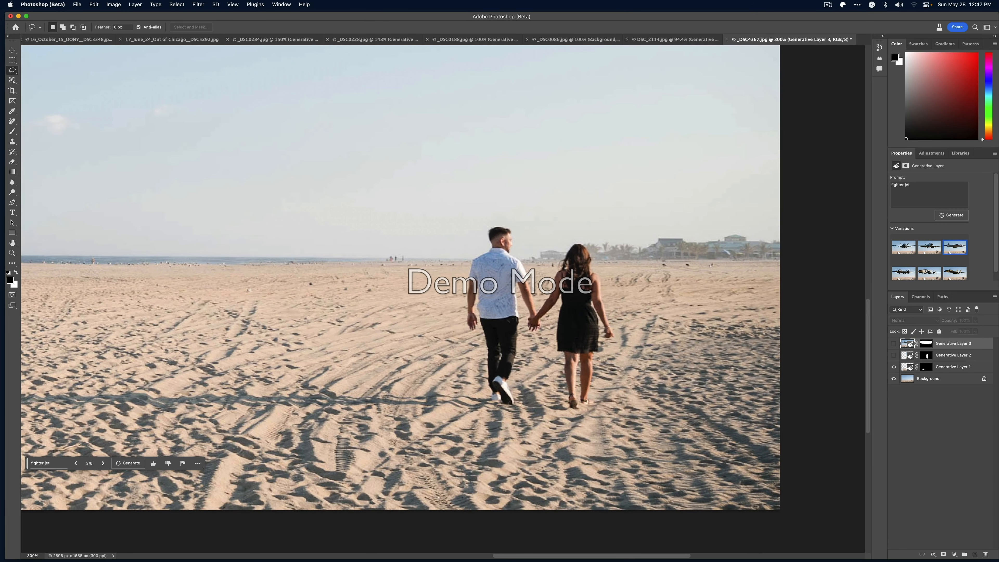
click(12, 81)
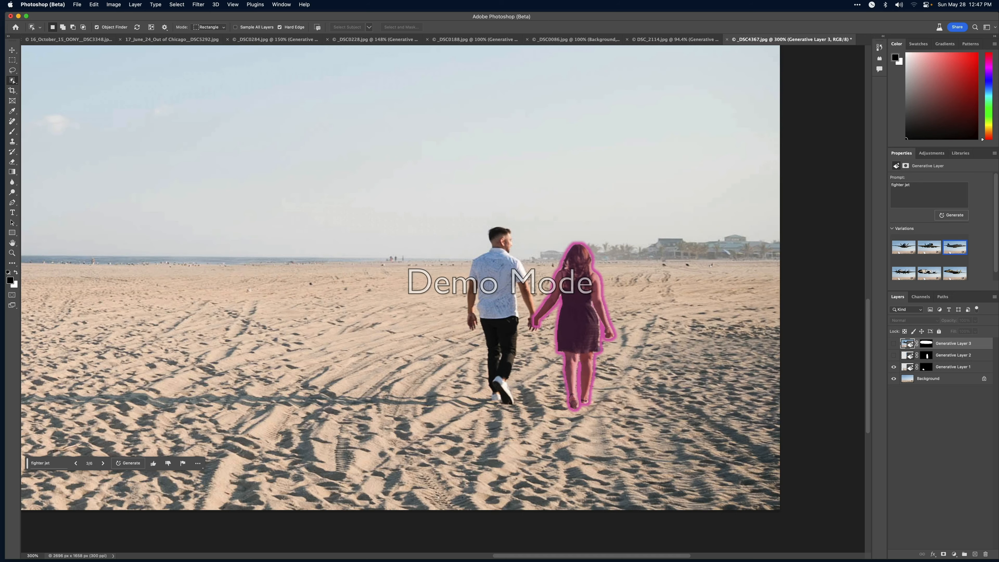
click(577, 287)
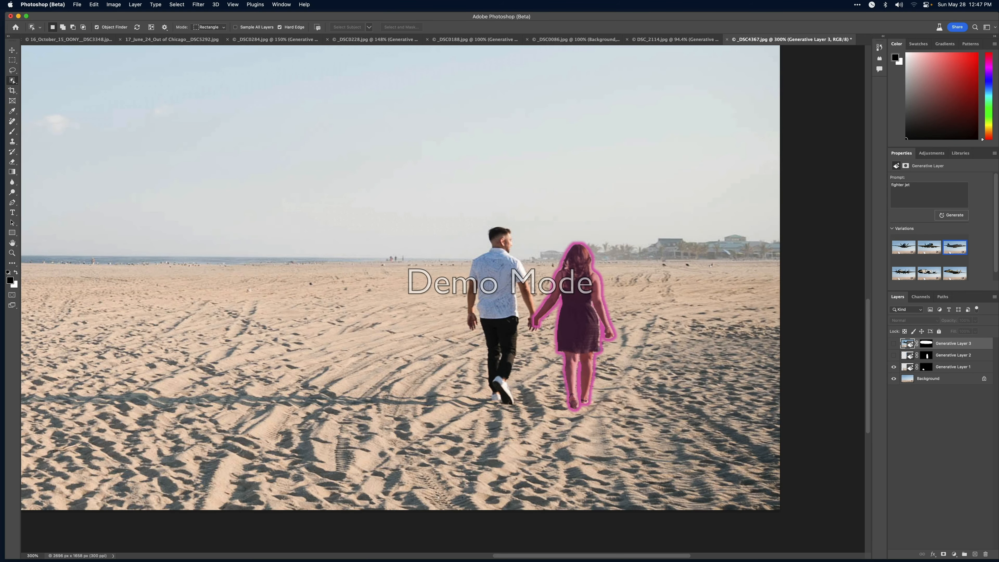
click(578, 287)
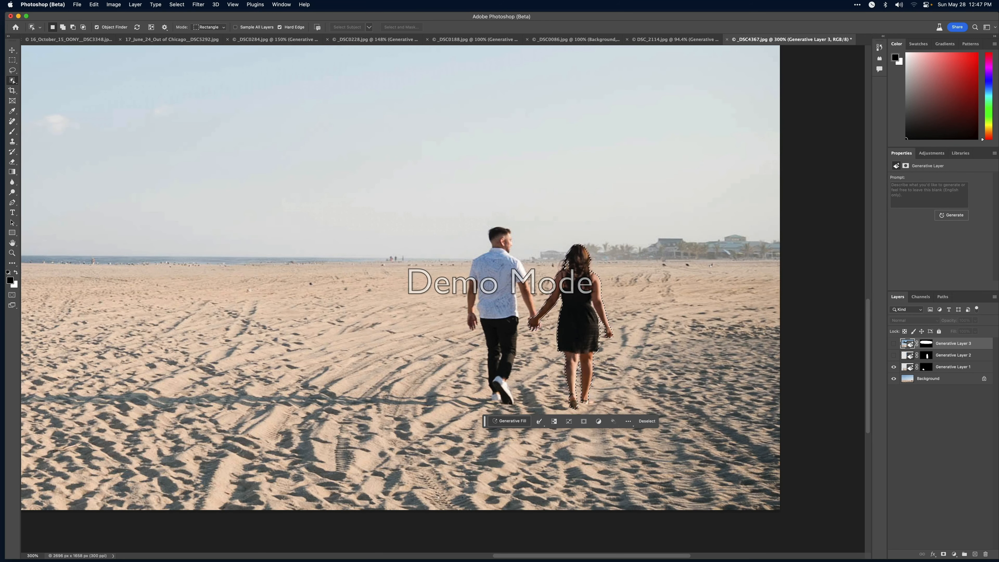
text(yellow dre)
key(Return)
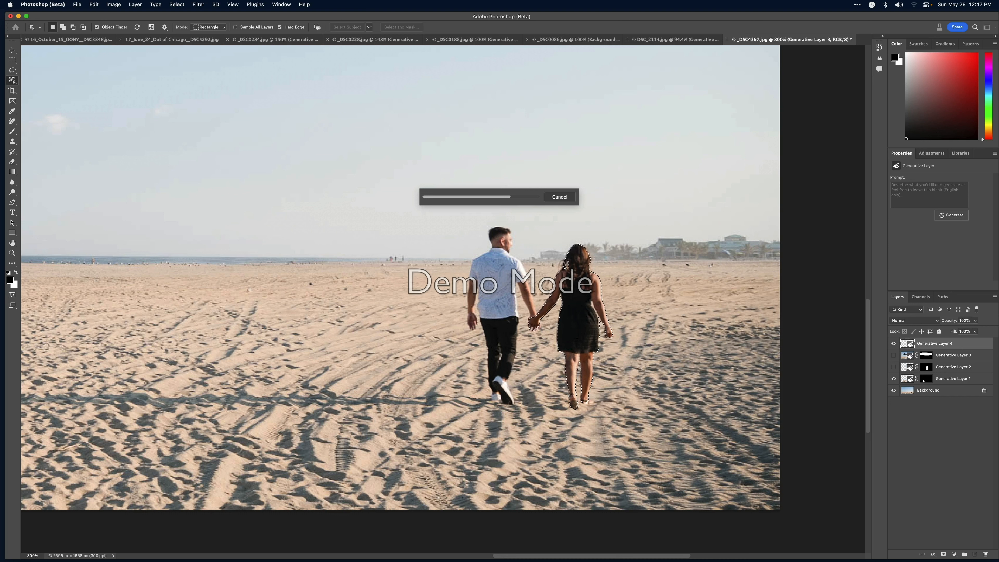
Step: Compare the yellow dress variations and choose the second one
click(929, 248)
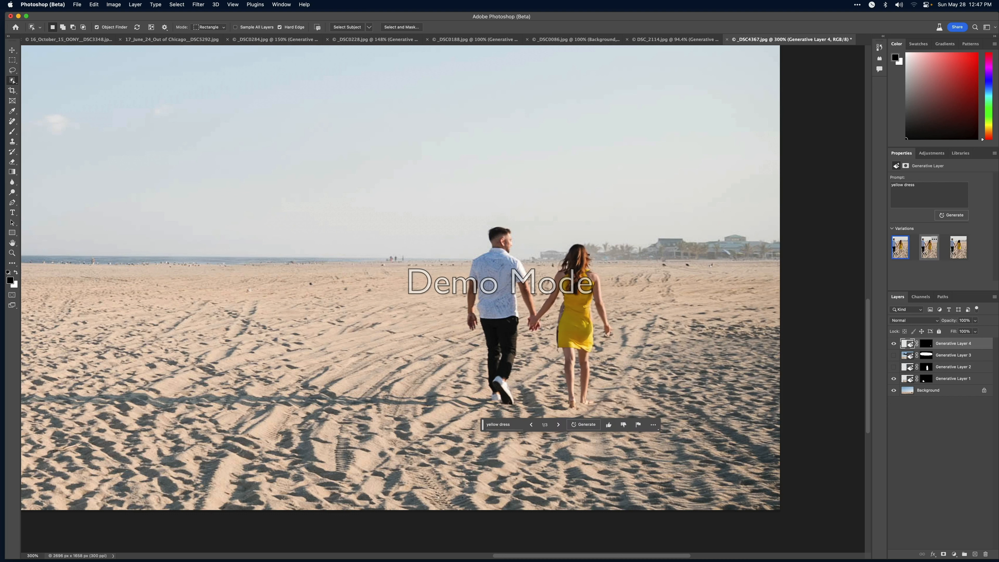
click(958, 247)
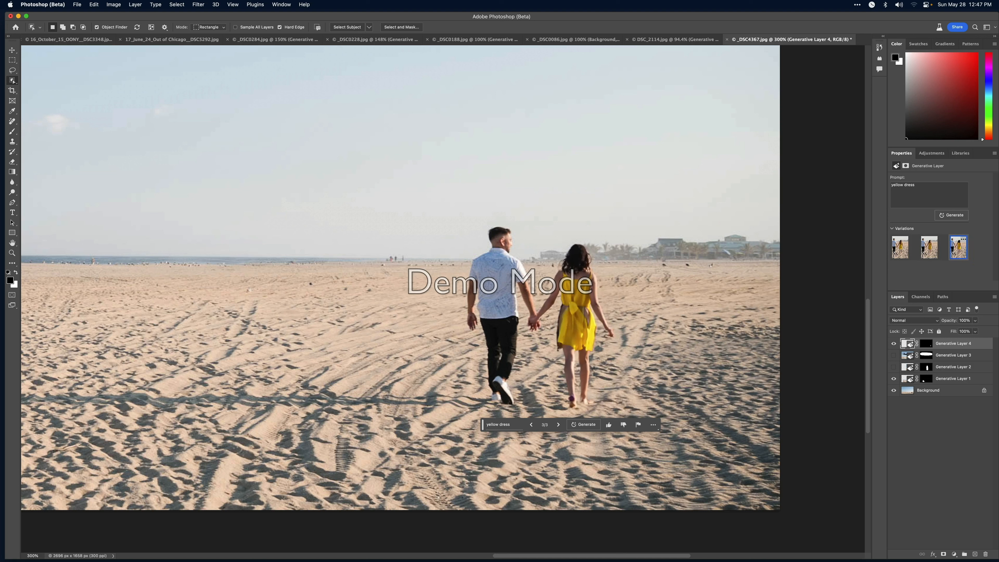
click(929, 247)
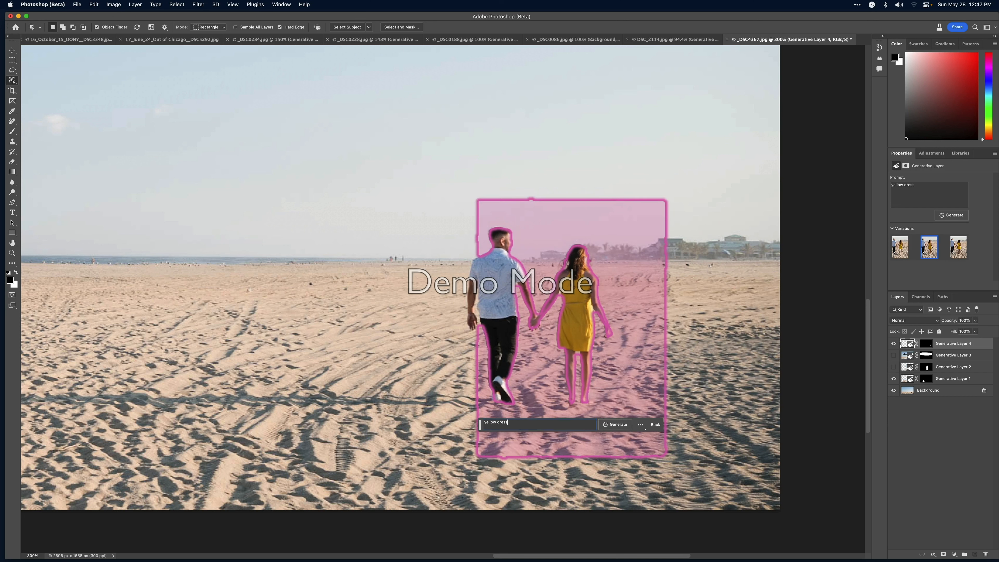
Step: Select the man as an object and apply Generative Fill with the prompt "yellow pants"
click(501, 310)
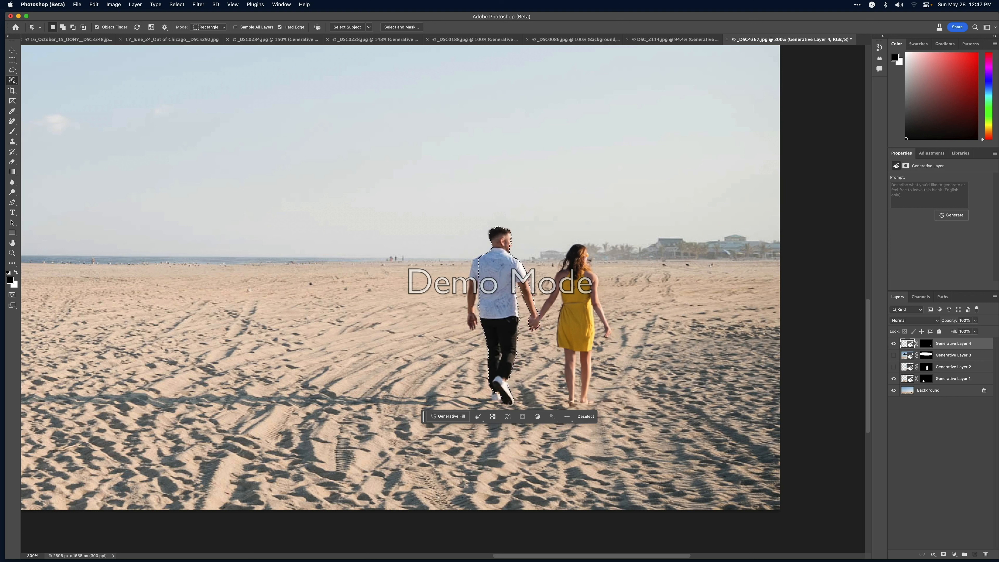
click(449, 416)
text(yellow p)
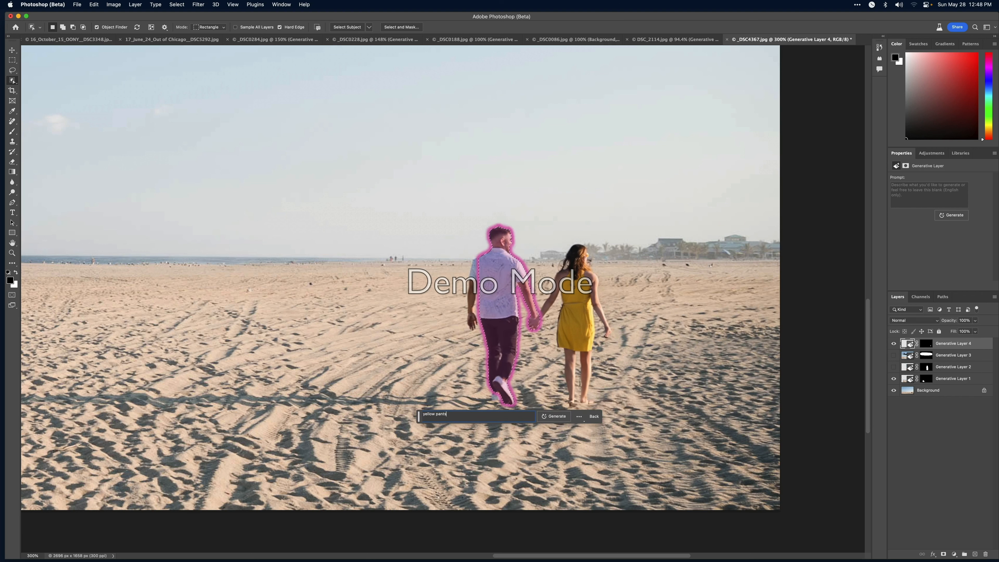
text(ants)
key(Return)
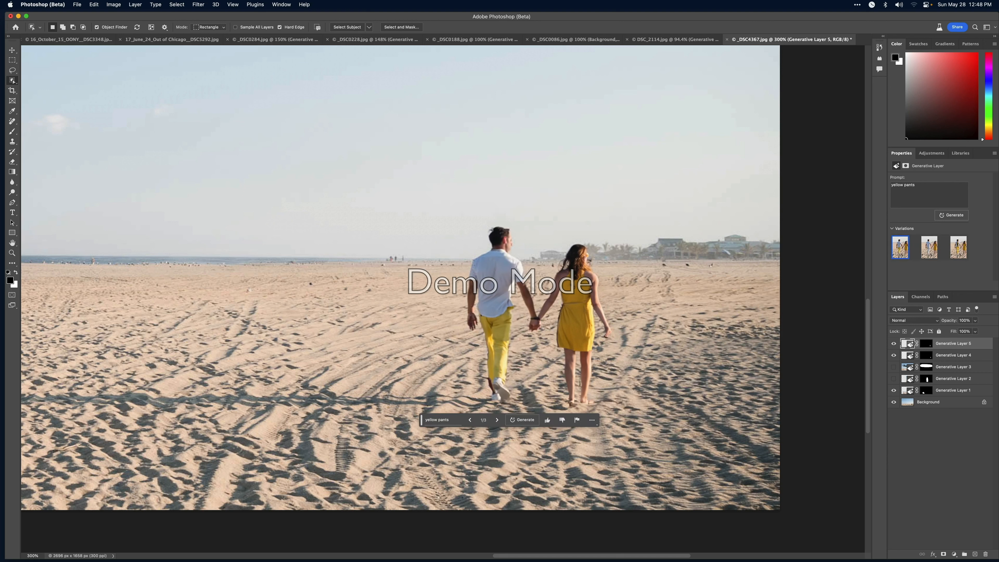
Step: Review the yellow pants variations, generate another set, and choose the third new one
click(929, 247)
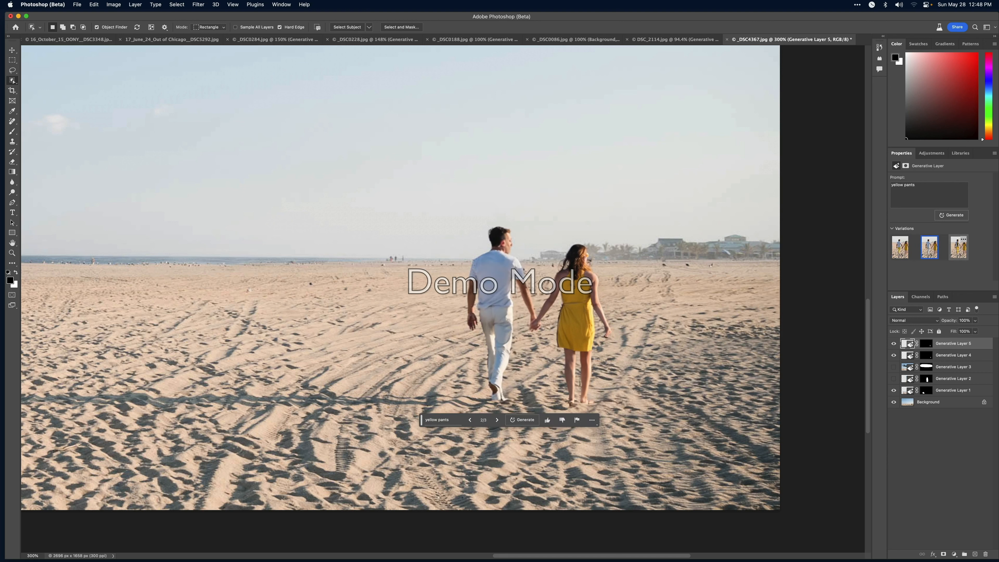
click(958, 248)
click(900, 247)
click(951, 215)
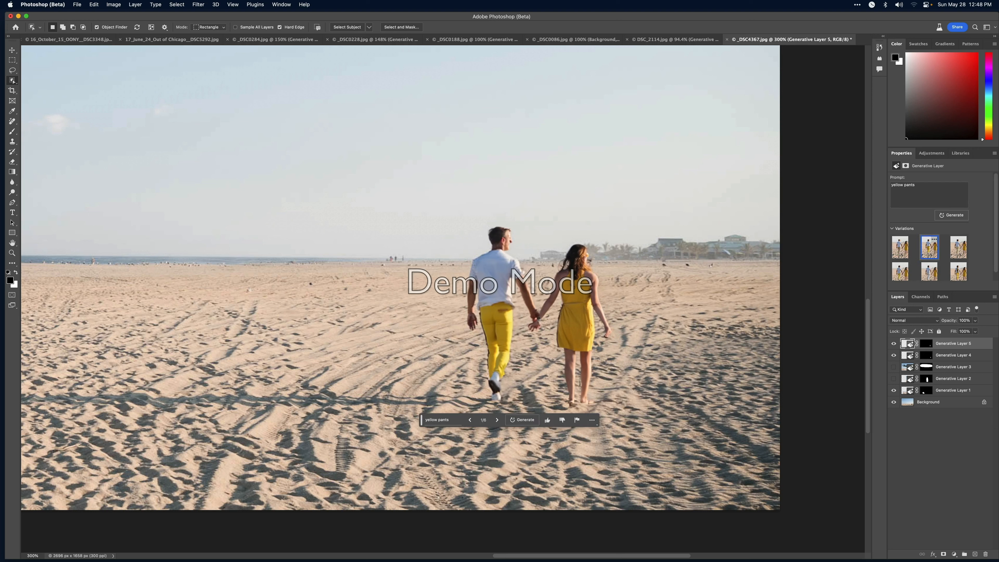
click(959, 247)
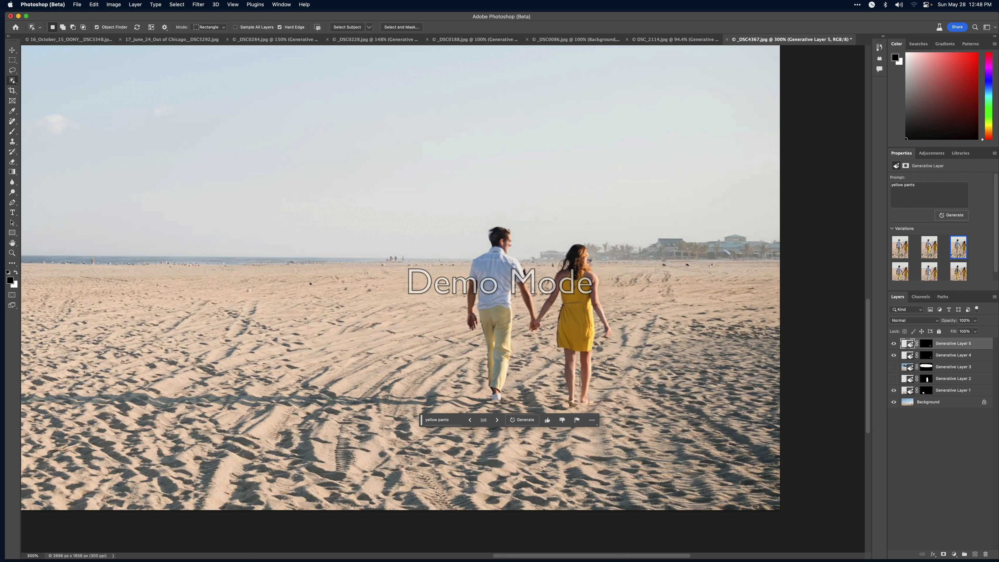
Step: Hide the yellow pants and yellow dress layers and make the Background layer active
drag(894, 344, 894, 356)
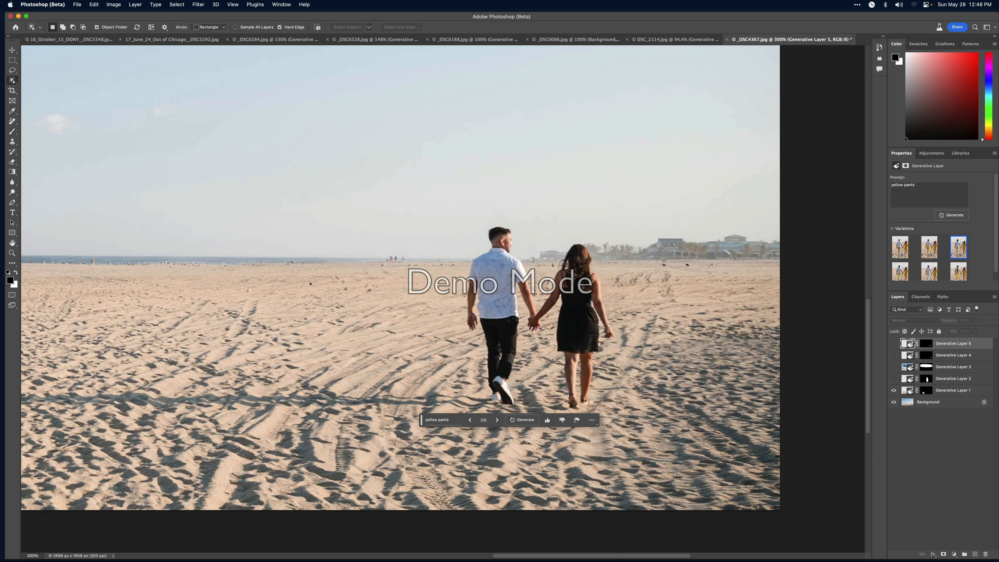
click(936, 403)
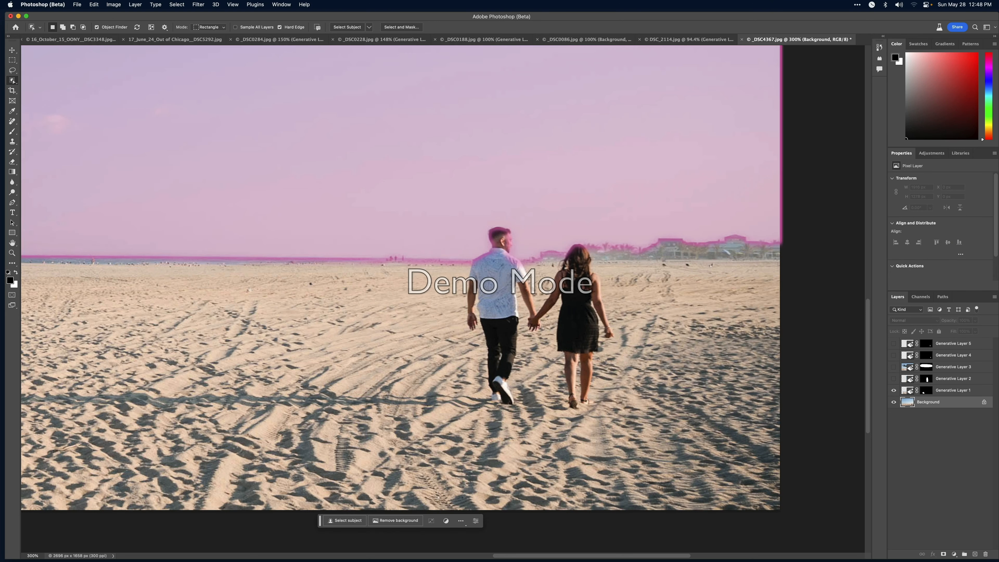
Step: Select only the man's black pants with the Quick Selection tool and generate "yellow pants" in that selection
click(13, 70)
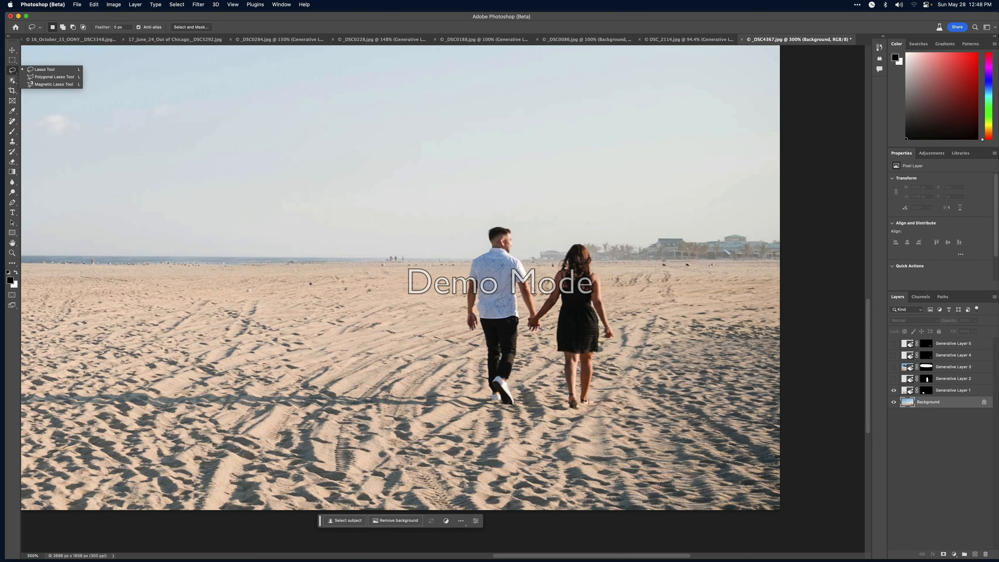
click(12, 80)
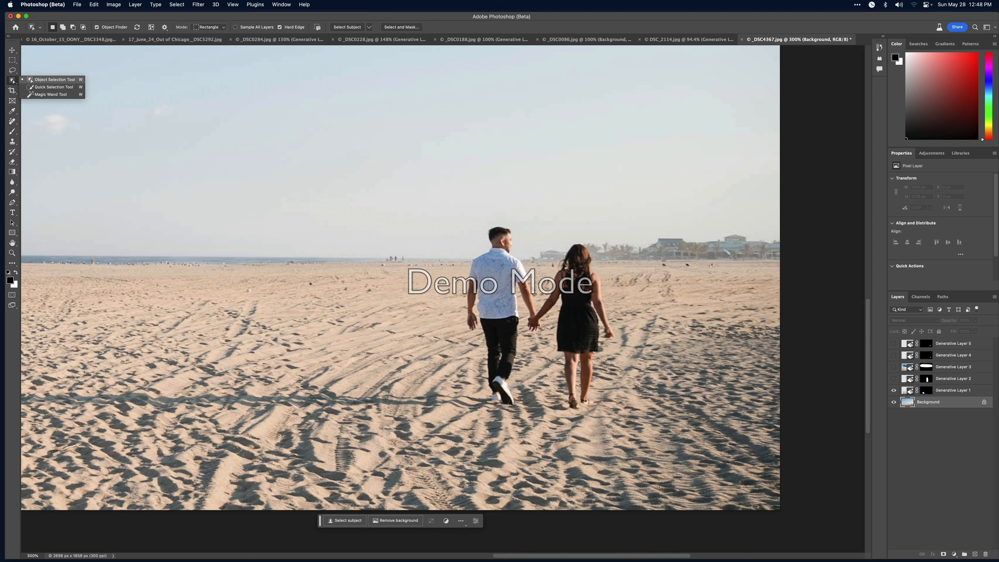
click(53, 87)
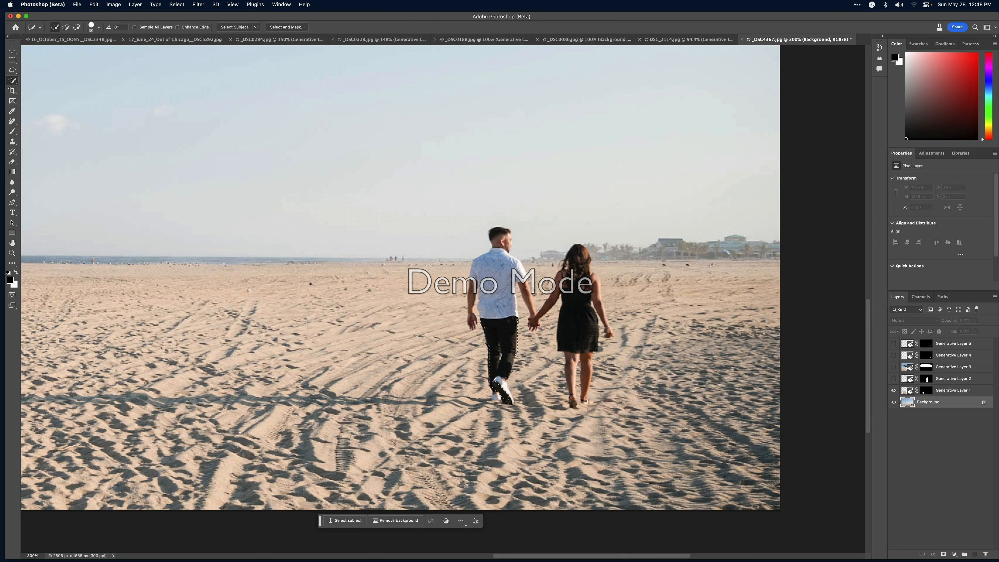
drag(499, 330, 498, 370)
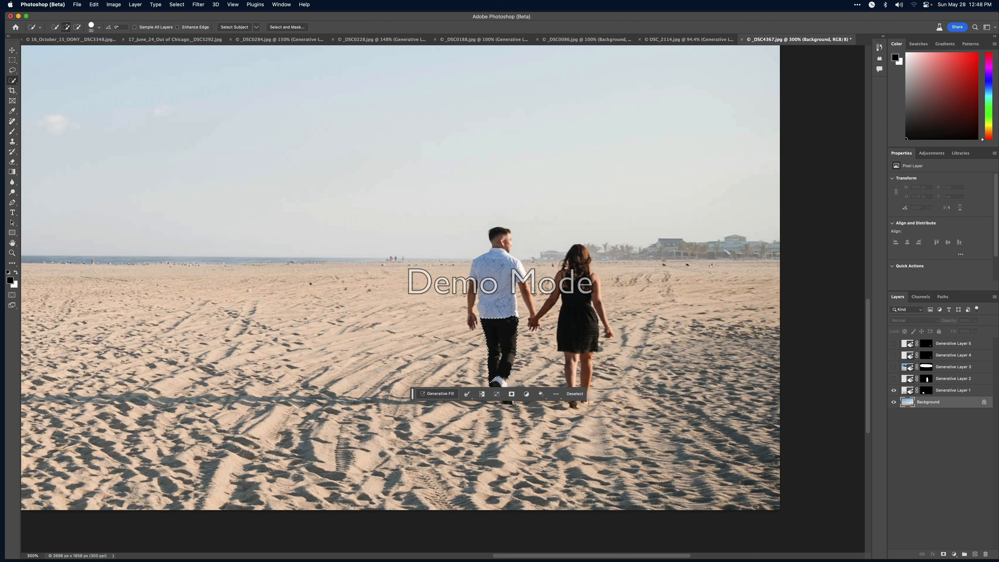
click(437, 394)
text(yellow pant)
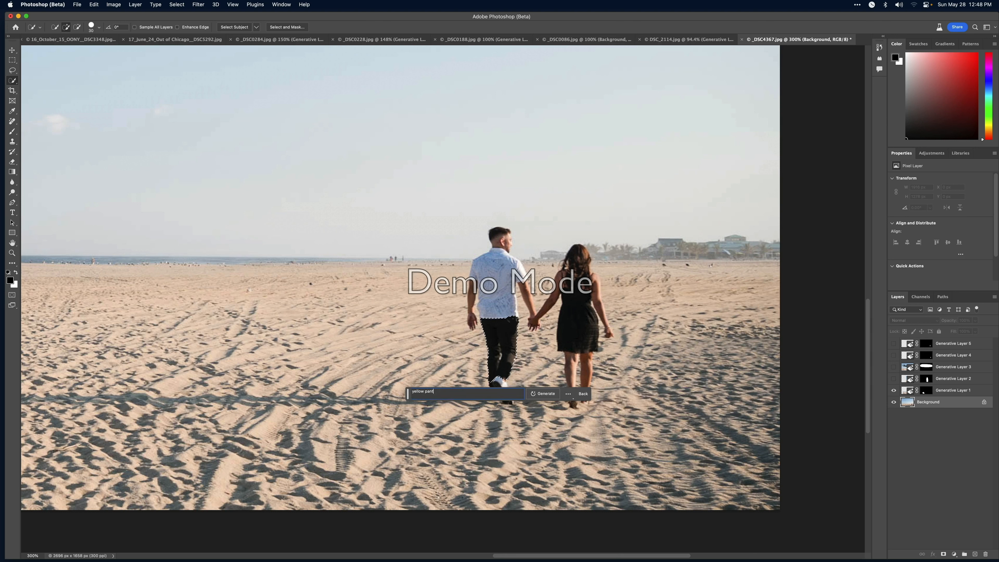
key(Return)
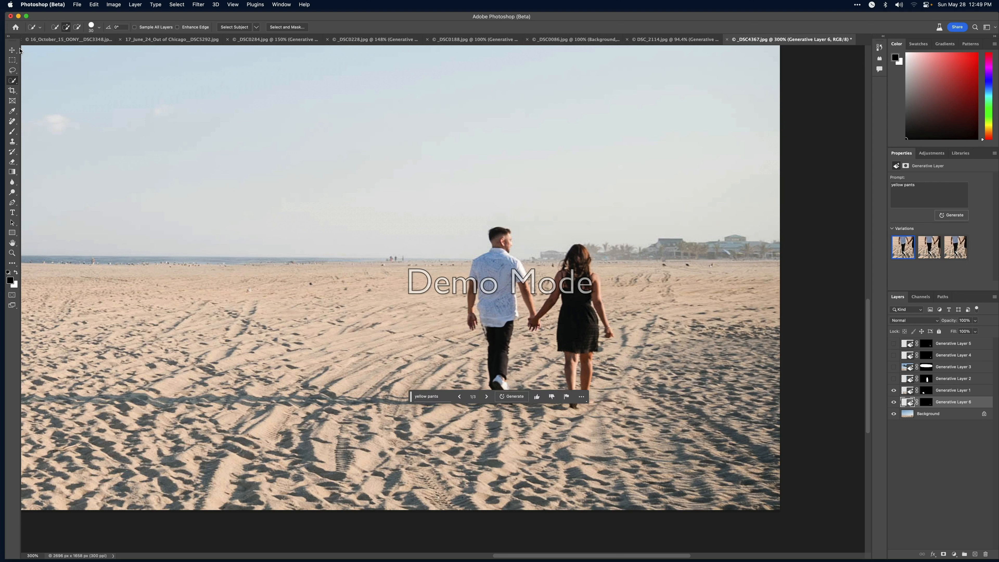
Step: Compare the new pants variations and generate another set with the same prompt
click(930, 248)
click(956, 247)
click(951, 215)
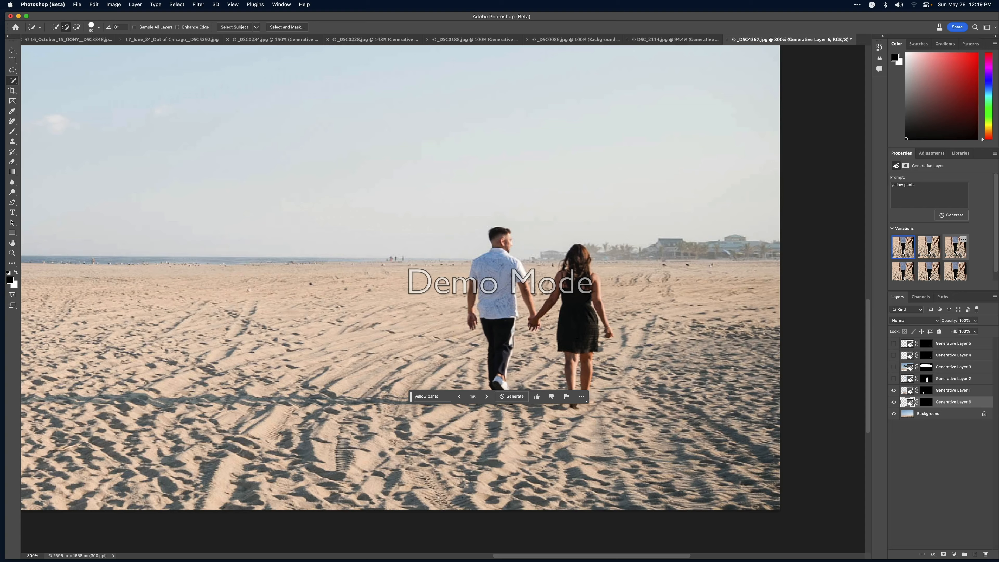
Step: Fit the whole beach photo in the window and switch to the ice rink photo
key(super+0)
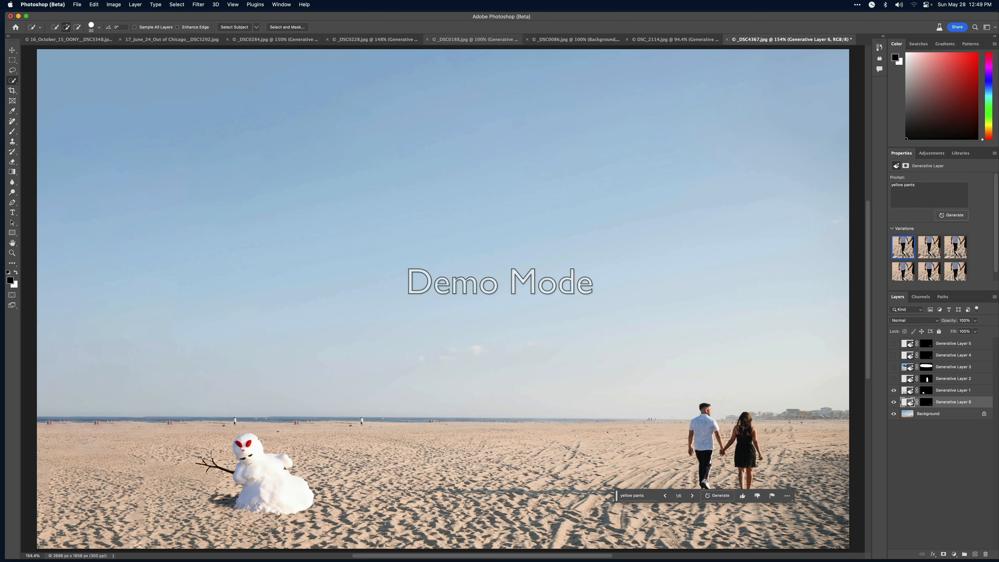
key(ctrl+Tab)
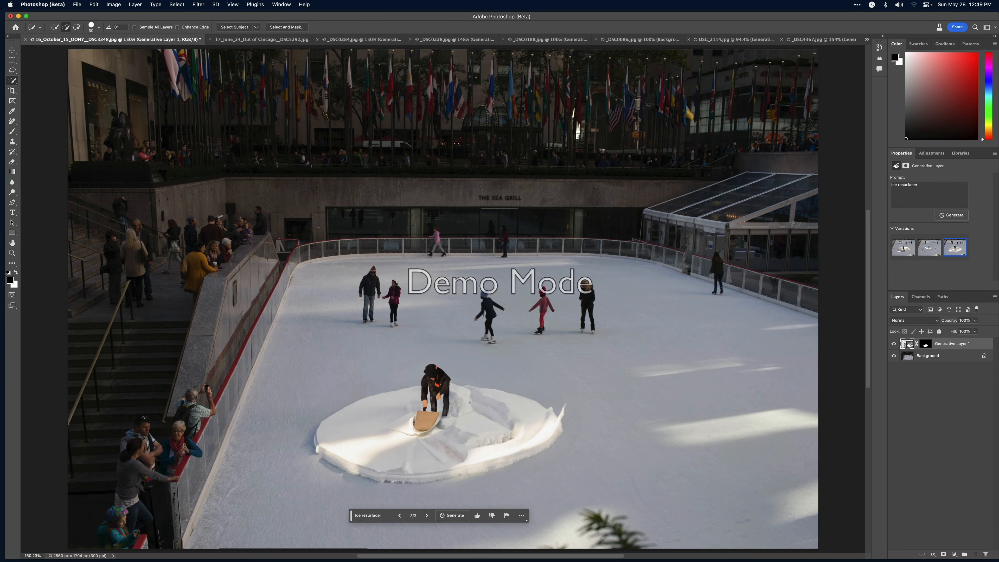
Step: Toggle the ice resurfacer layer's visibility in the ice rink photo and switch to the Chicago skyline photo with the Move tool active
click(894, 343)
click(894, 344)
click(893, 344)
key(ctrl+Tab)
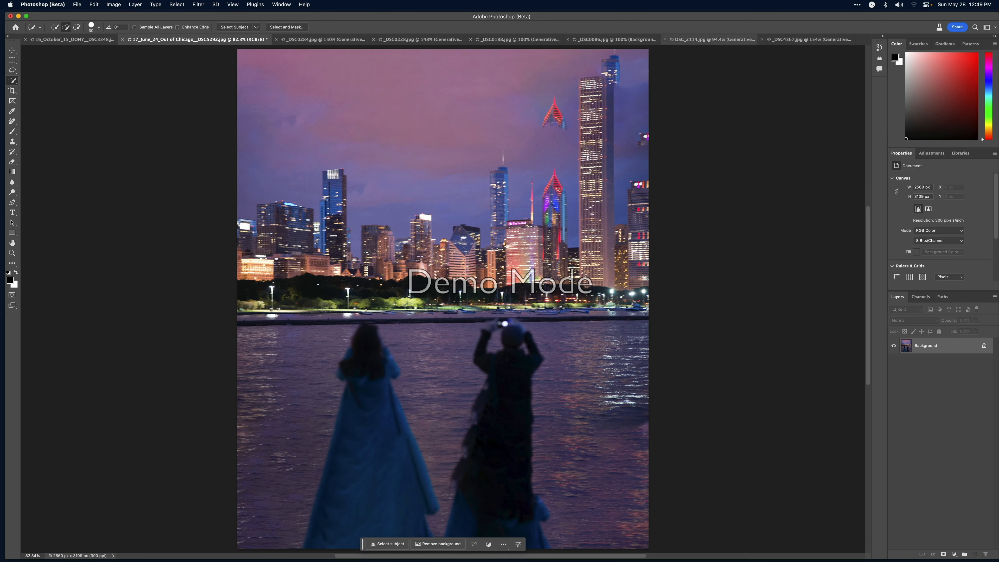
key(v)
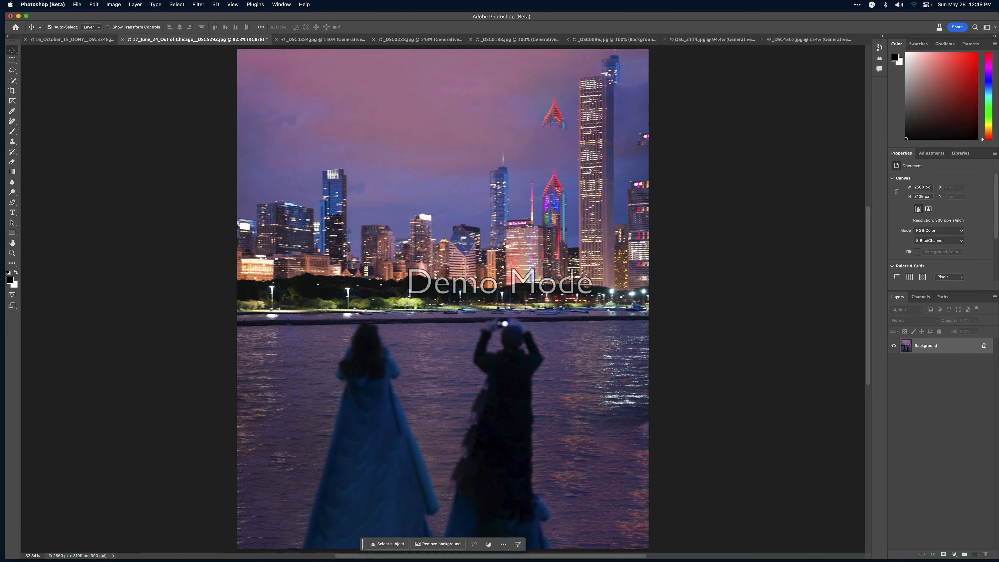
Step: In the night bridge photo, show the lightning strike on Generative Layer 2 and hide Generative Layer 1
key(ctrl+Tab)
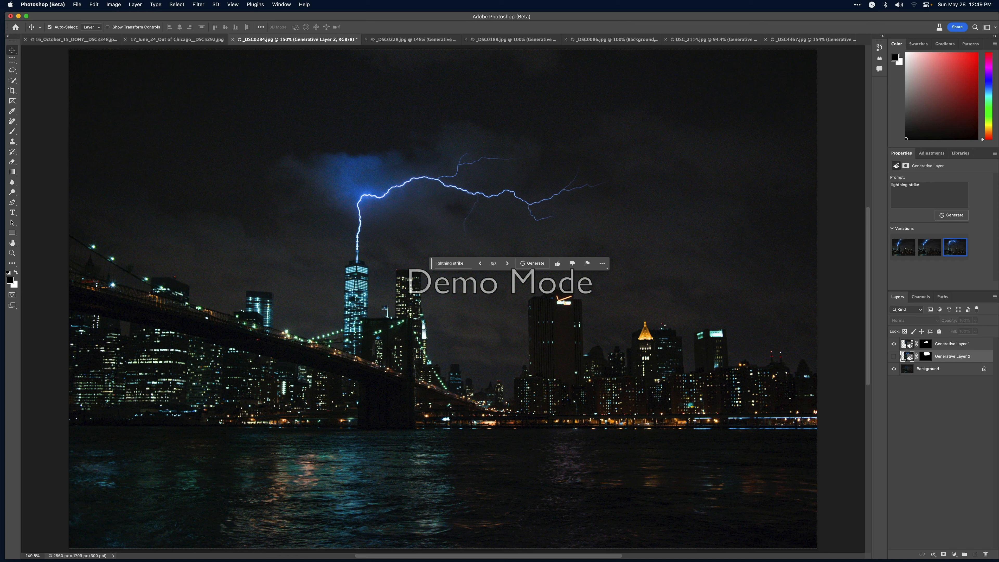
click(894, 356)
click(893, 344)
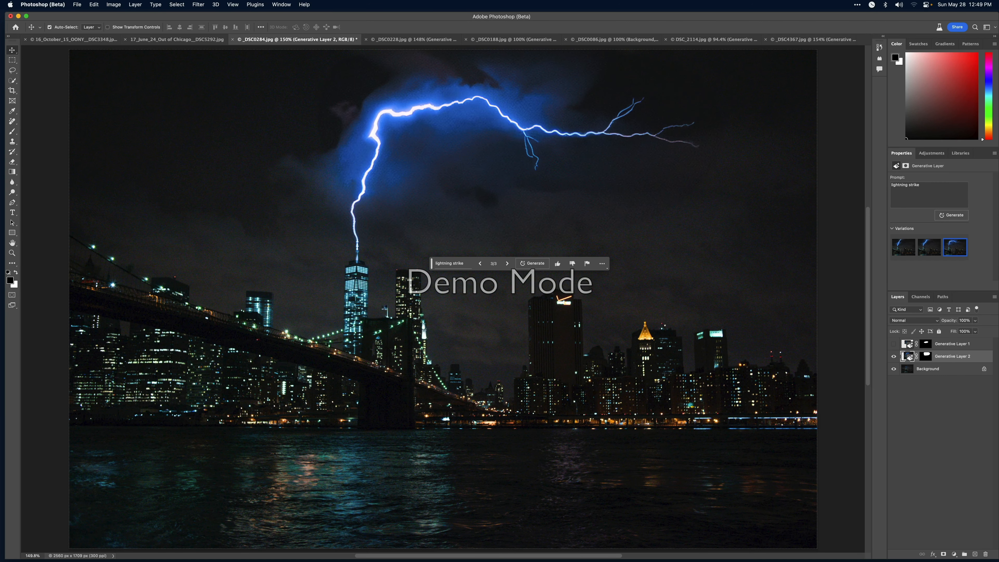
Step: In the tree stump photo, compare the two generated birds, hide Generative Layer 1 and keep the small bird layer shown
key(ctrl+Tab)
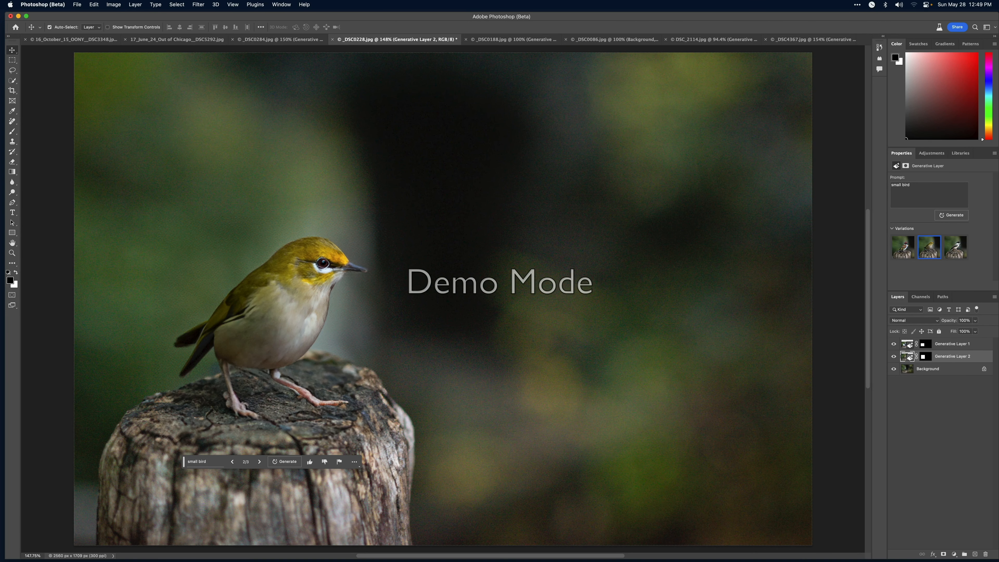
click(894, 356)
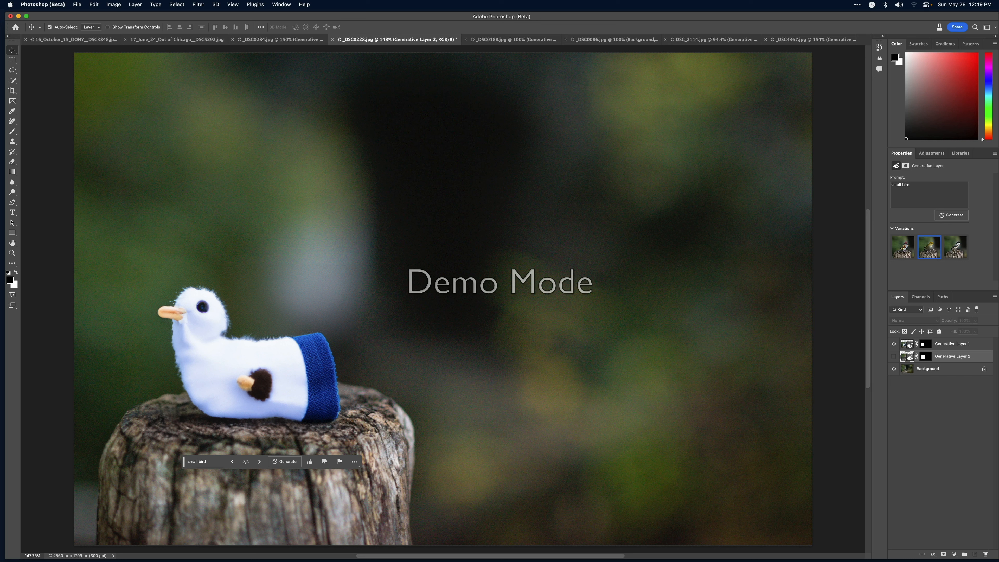
click(893, 344)
click(894, 356)
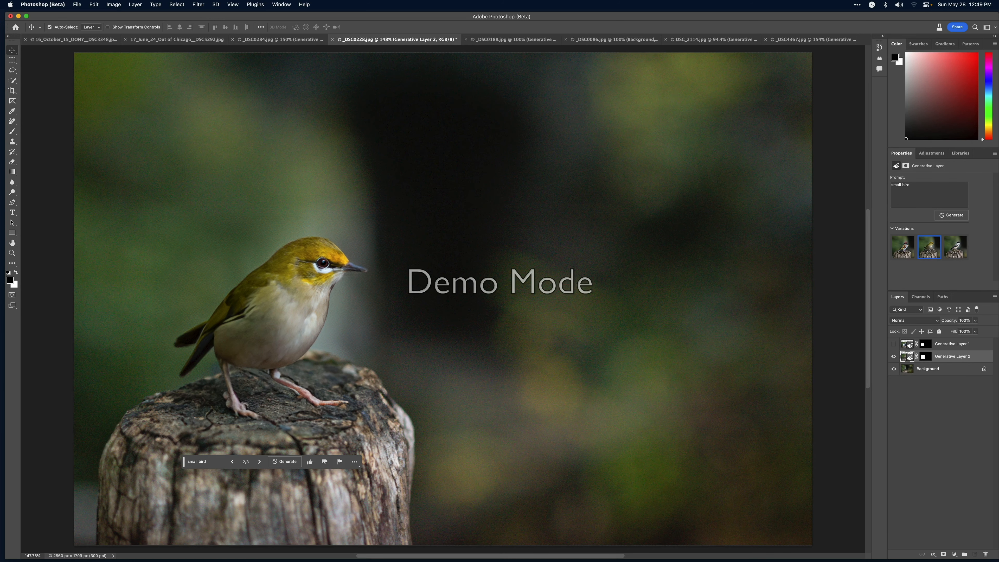
Step: In the stone archway photo, hide Generative Layers 1 and 2 so only the kissing couple layer is shown above the background
key(ctrl+Tab)
click(893, 356)
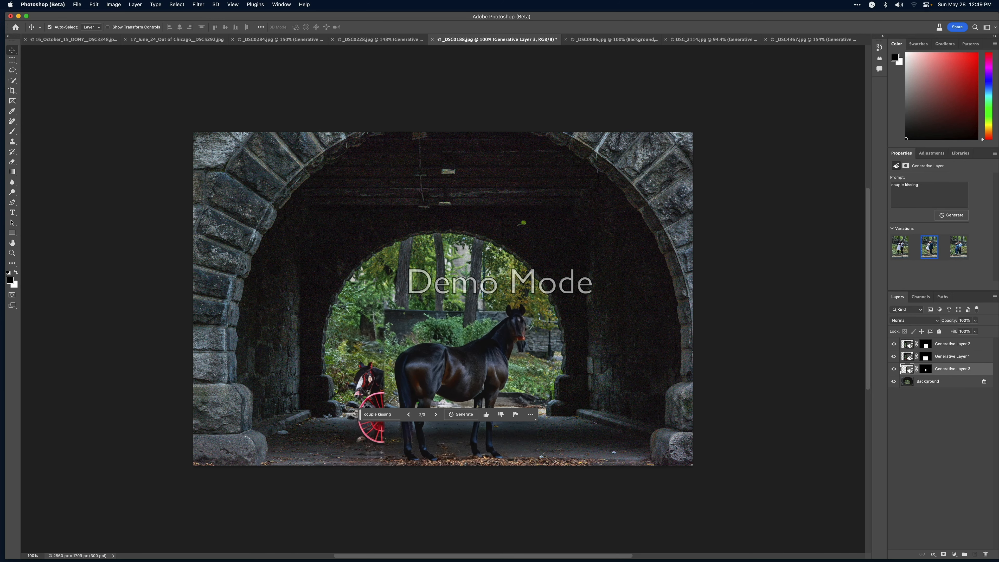
click(893, 344)
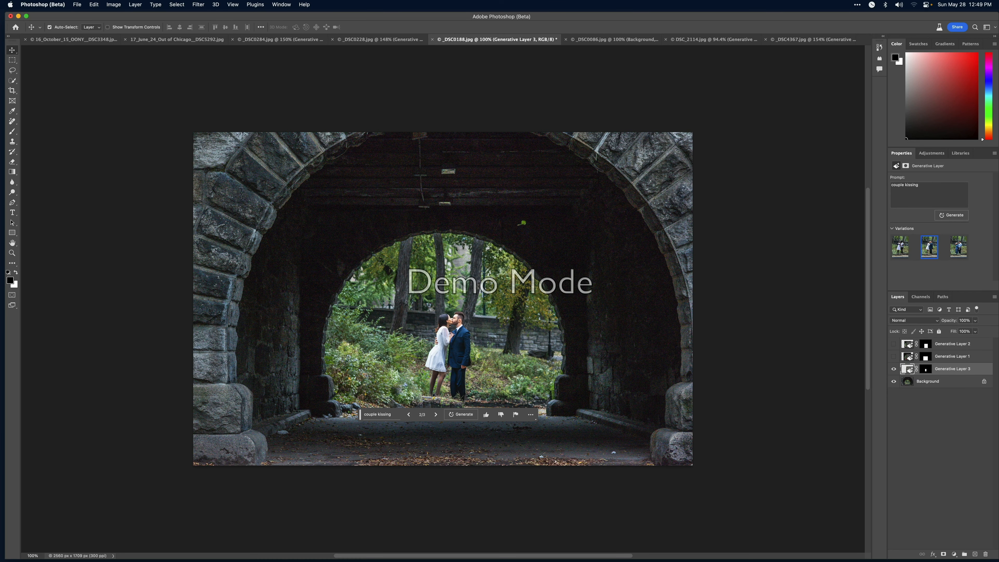
Step: In the cat photo, compare the image with Generative Layer 1 shown and hidden
key(ctrl+Tab)
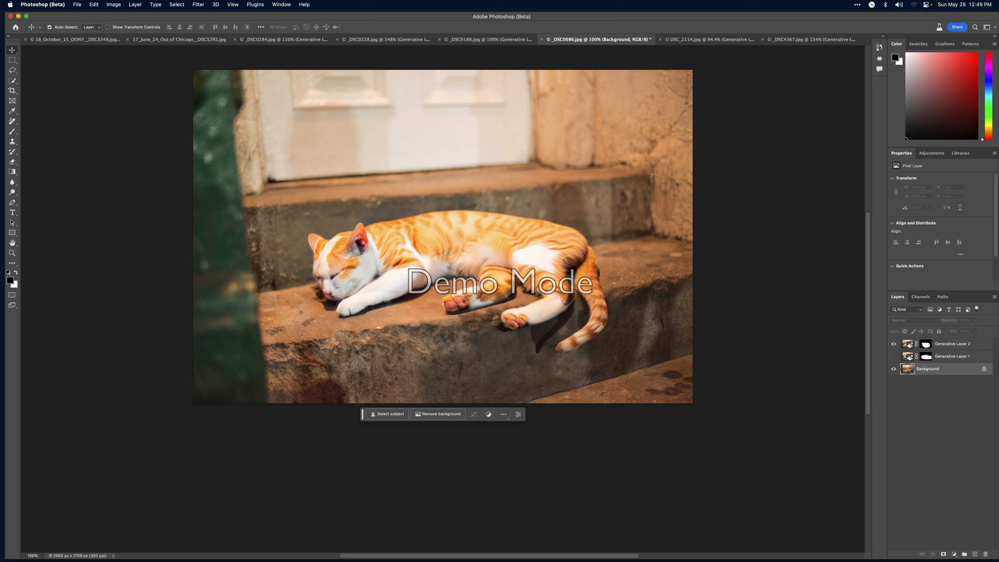
click(894, 356)
click(894, 344)
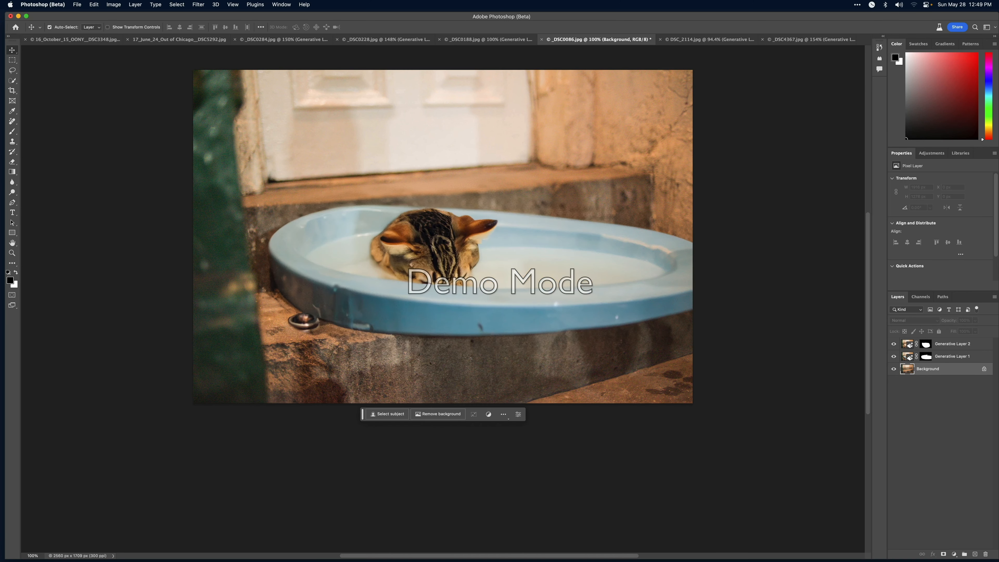
click(894, 356)
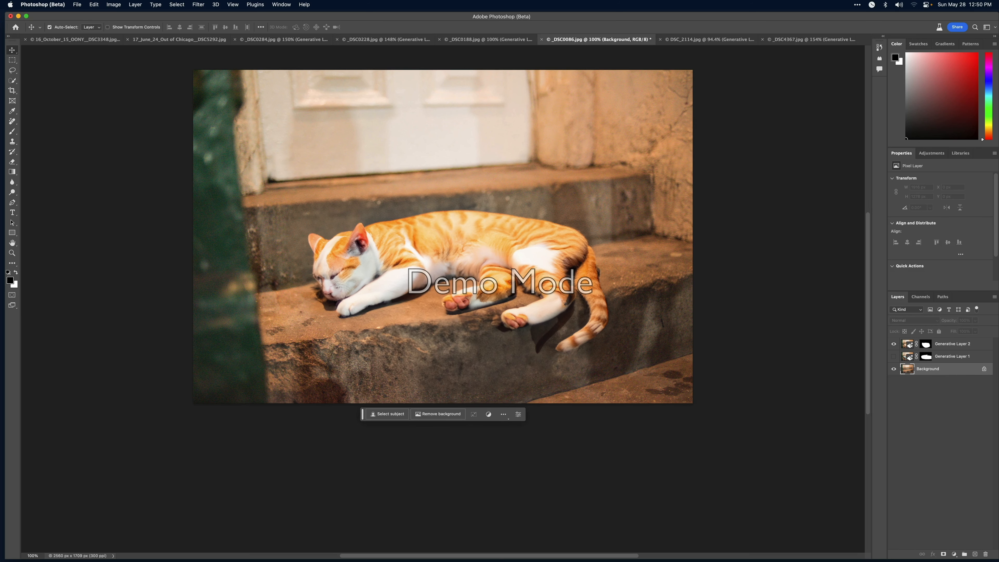
Step: View the hot air balloon photo at 66.7% and toggle the visibility of Generative Layers 1, 2 and 4 to compare them
key(ctrl+Tab)
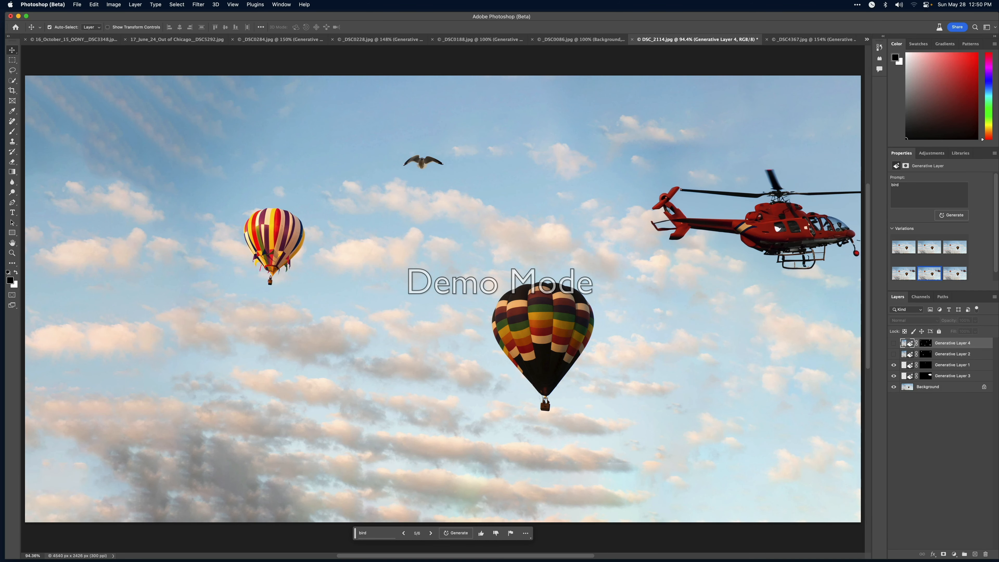
key(super+minus)
key(super+minus)
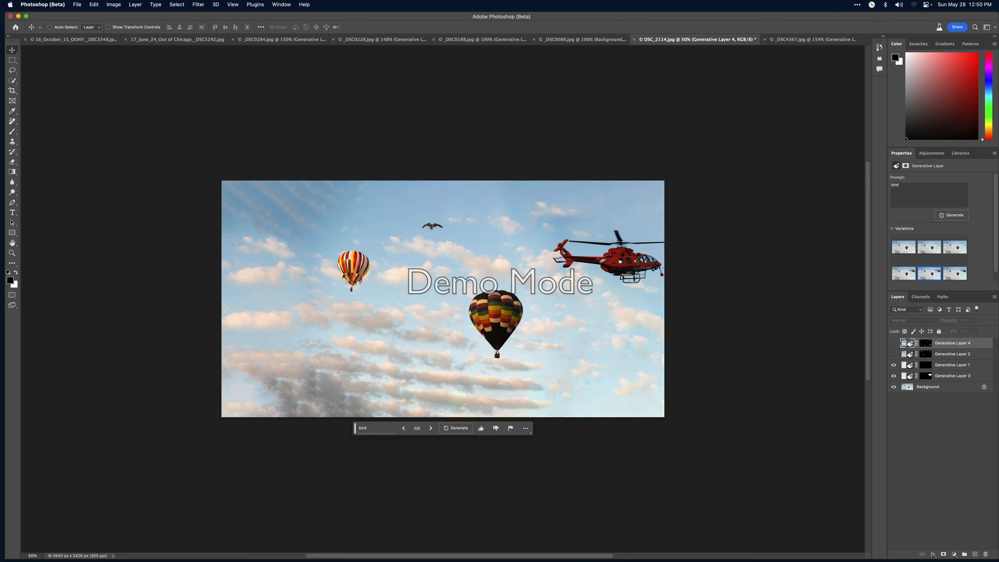
key(super+plus)
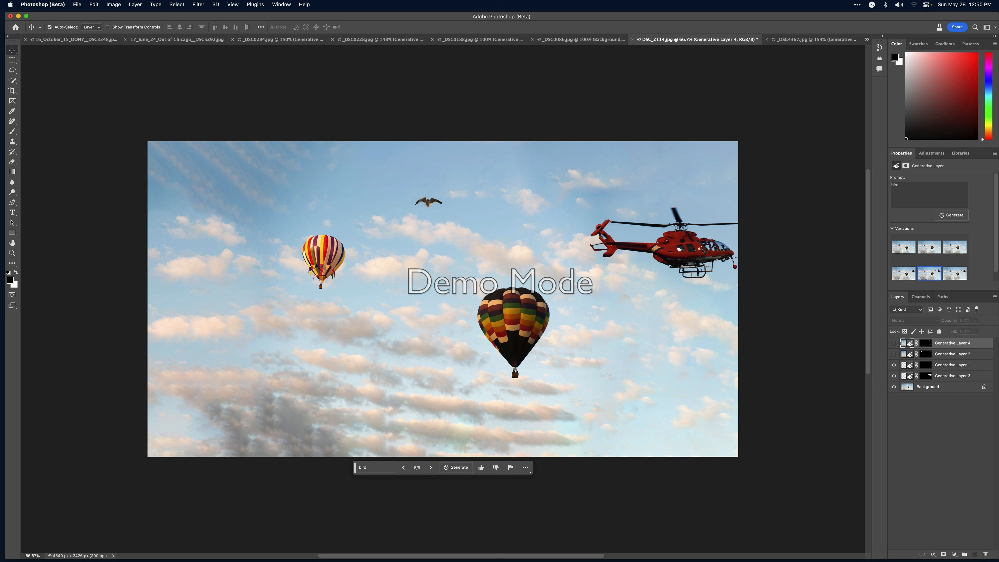
click(894, 365)
click(894, 354)
click(894, 343)
click(893, 365)
Step: View the beach photo at 100% and preview Generative Layer 2 and the fighter jet layer one at a time
key(ctrl+Tab)
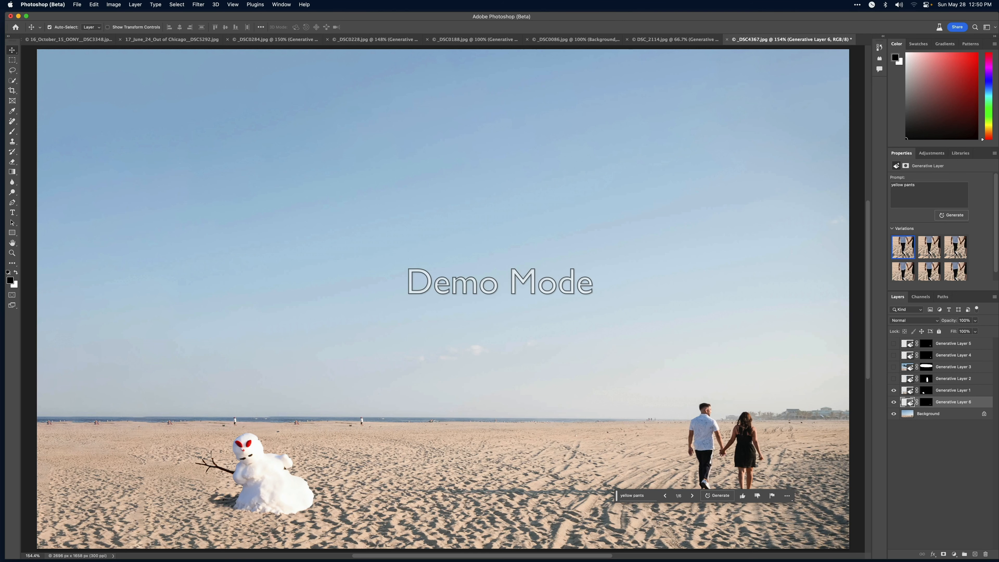
key(super+1)
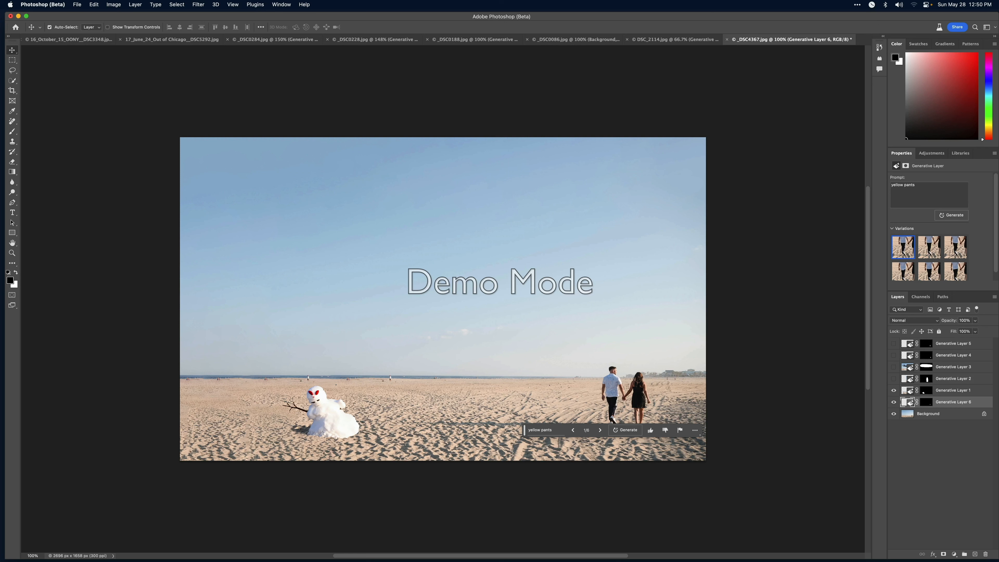
click(893, 379)
click(893, 378)
click(894, 367)
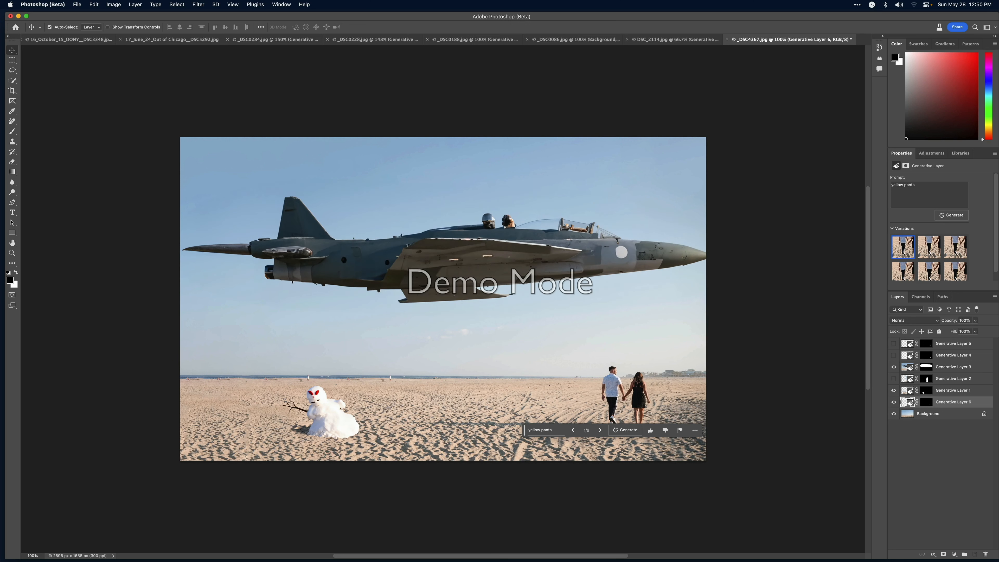
click(893, 367)
Step: Preview the woman's yellow dress layer, hide it again and show the man's yellow pants on Generative Layer 5
click(894, 355)
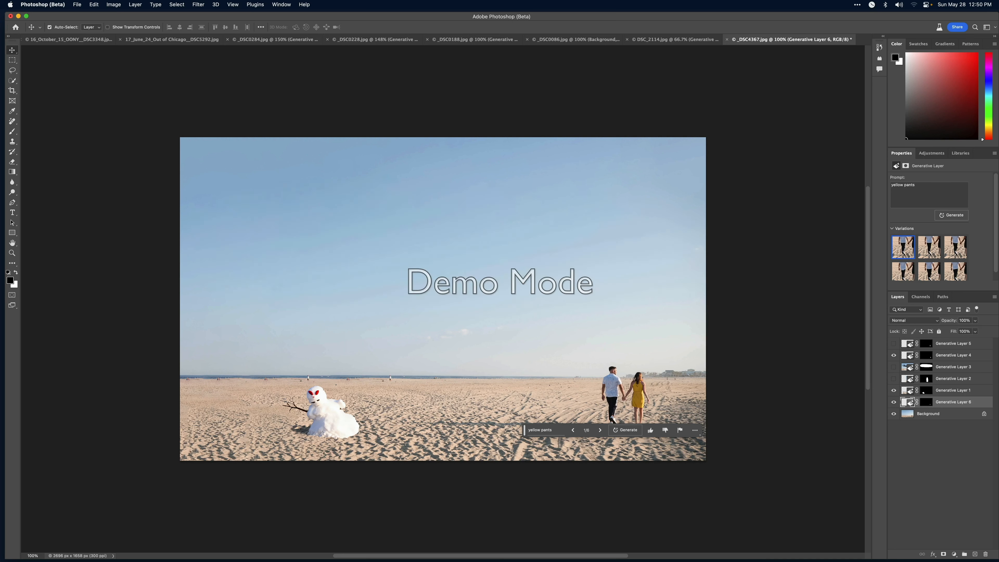
click(893, 355)
click(894, 343)
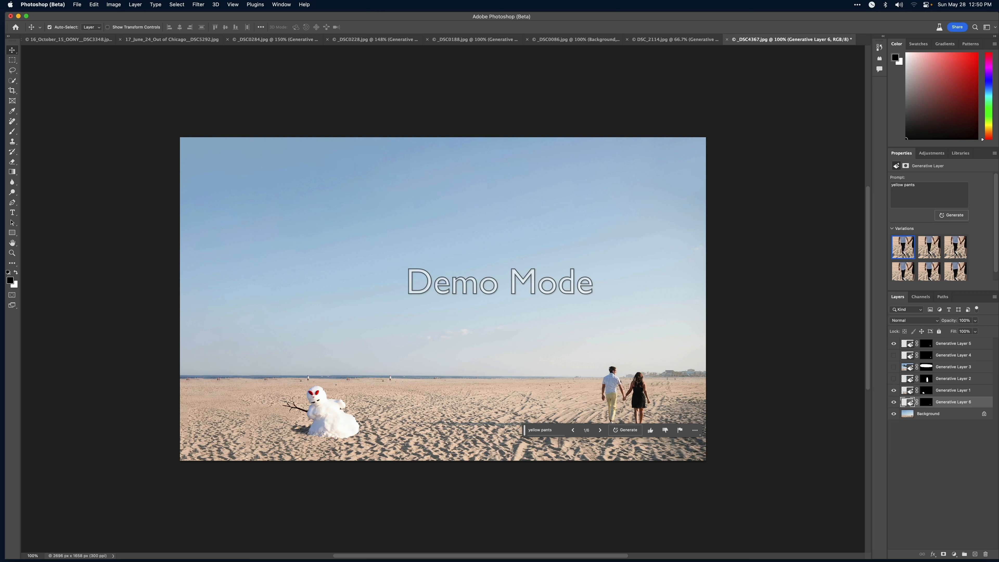